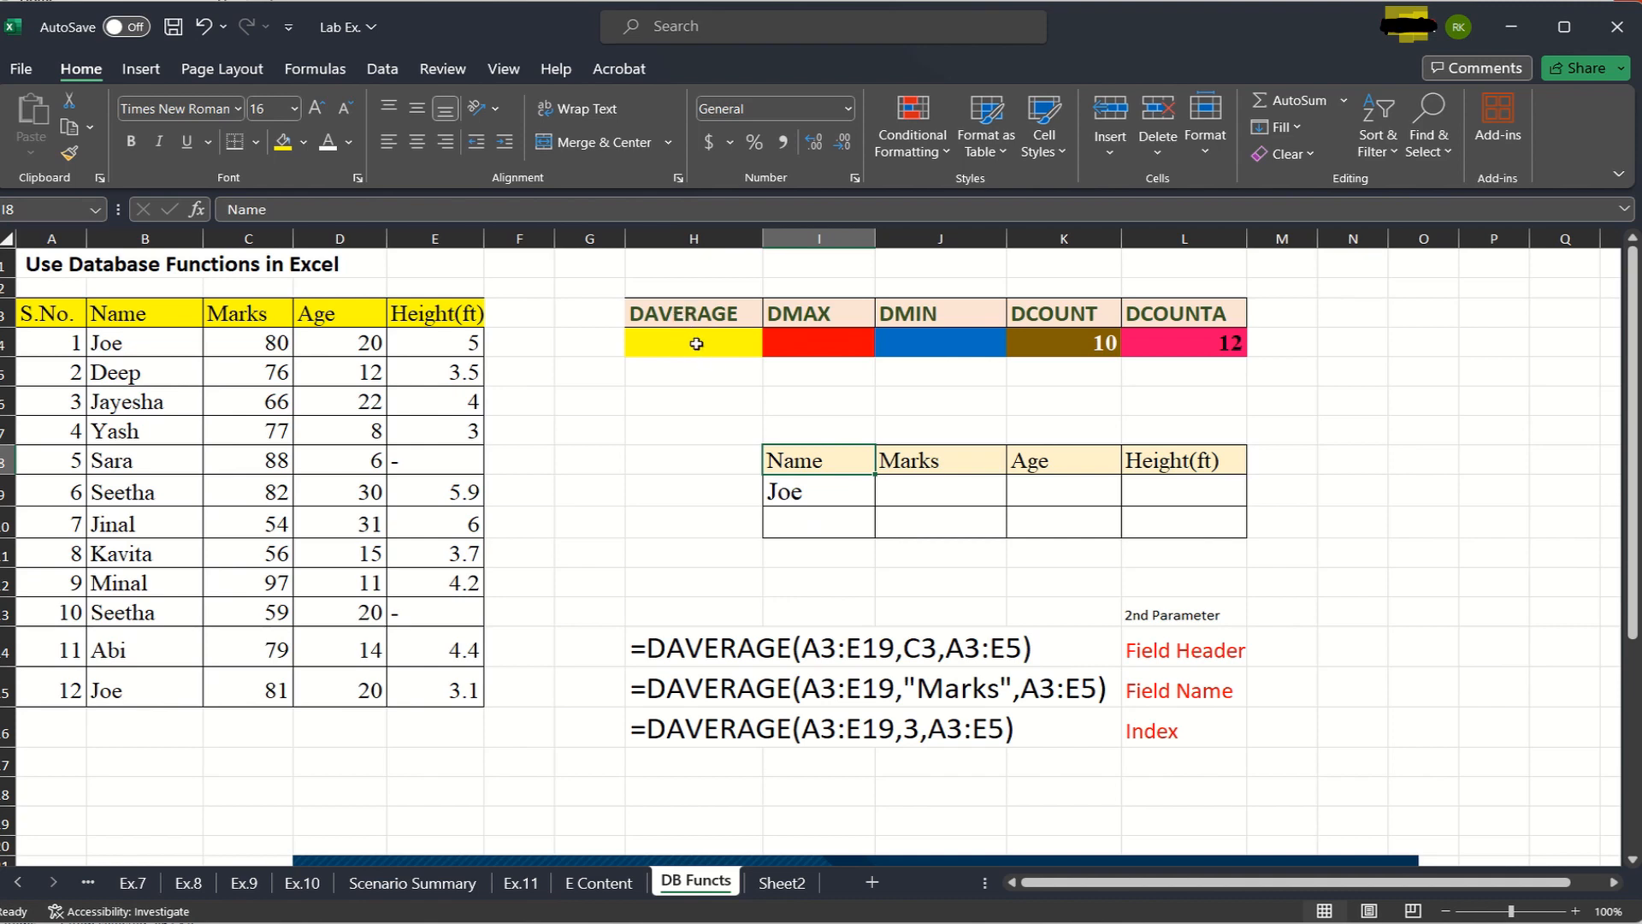
# - Start a DAVERAGE formula in H4 with the whole student table A3:E15 as its database
pyautogui.click(693, 343)
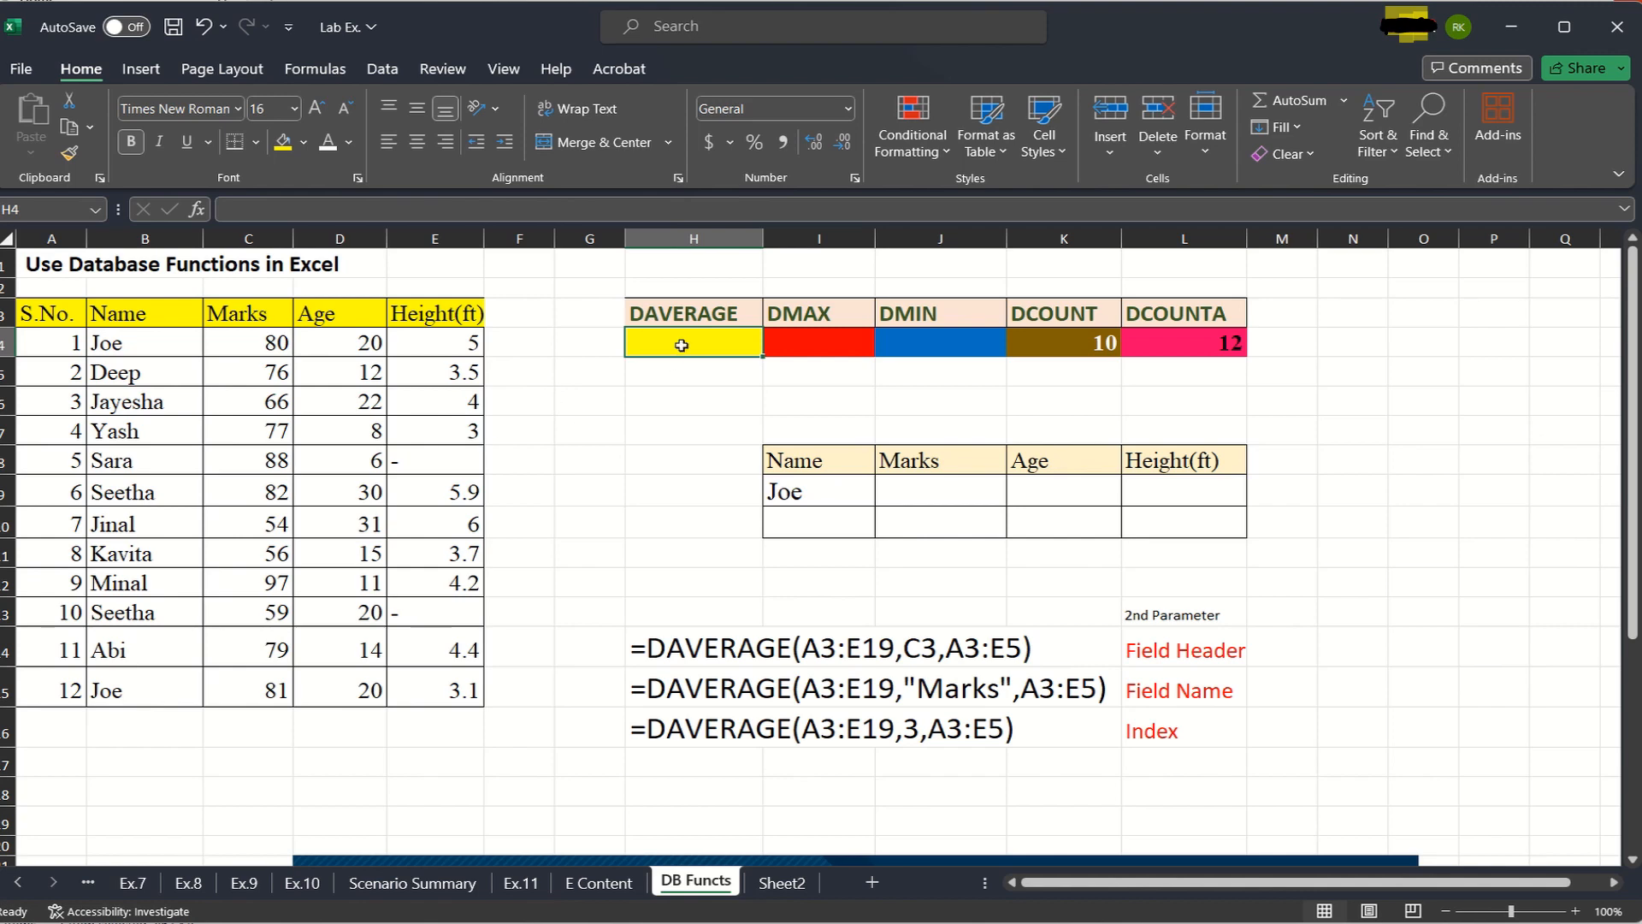
pyautogui.write('=')
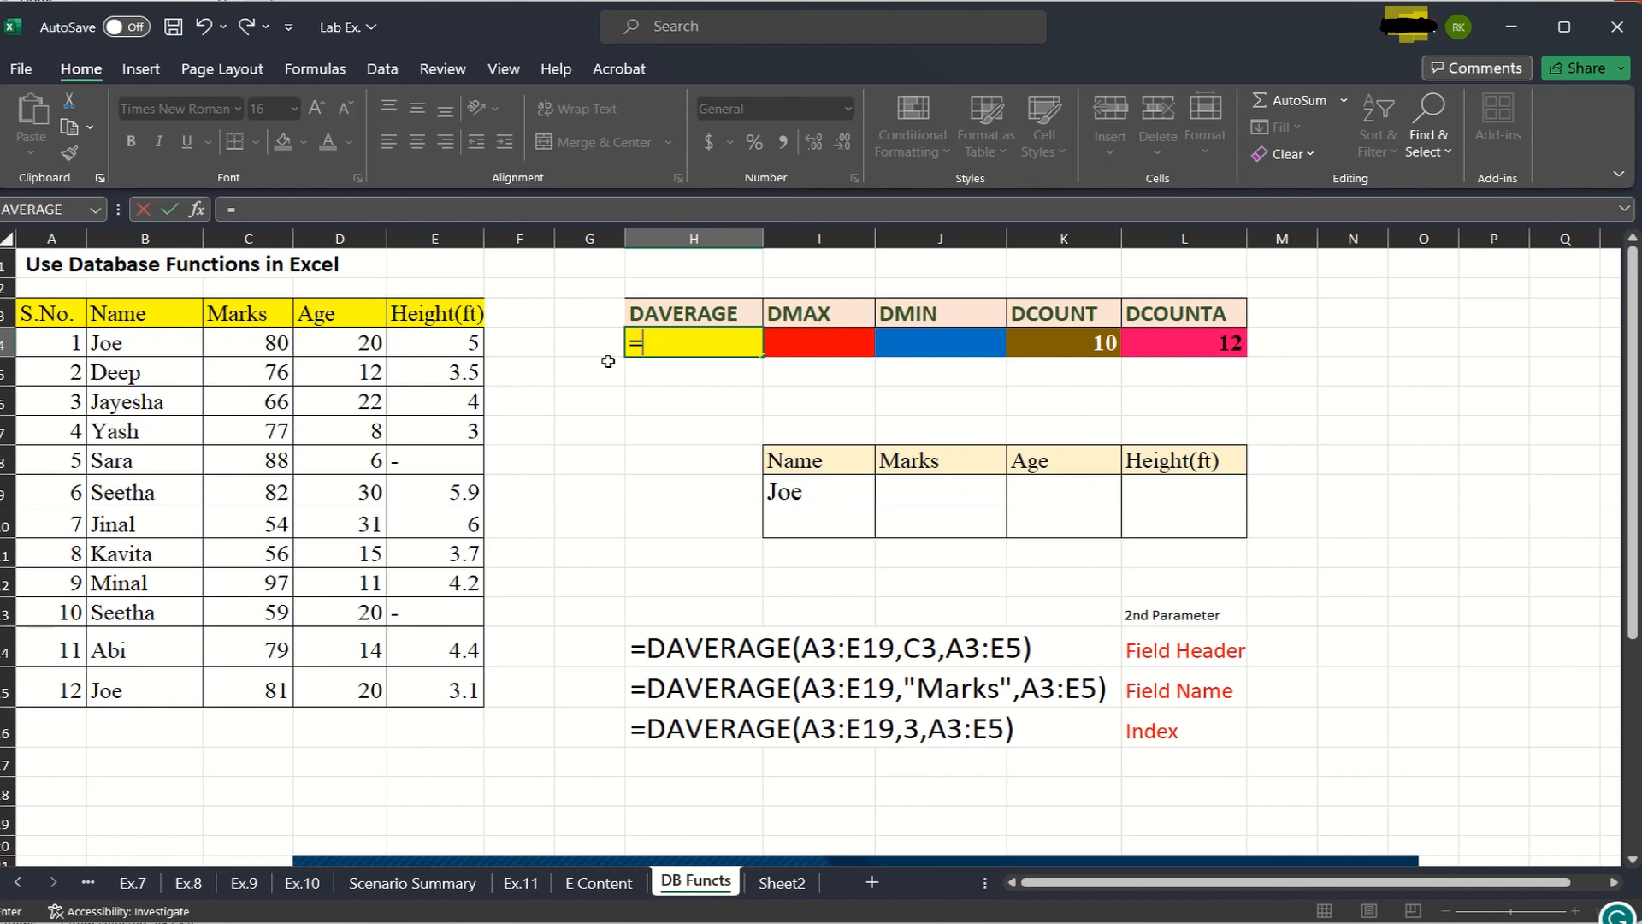
pyautogui.write('d')
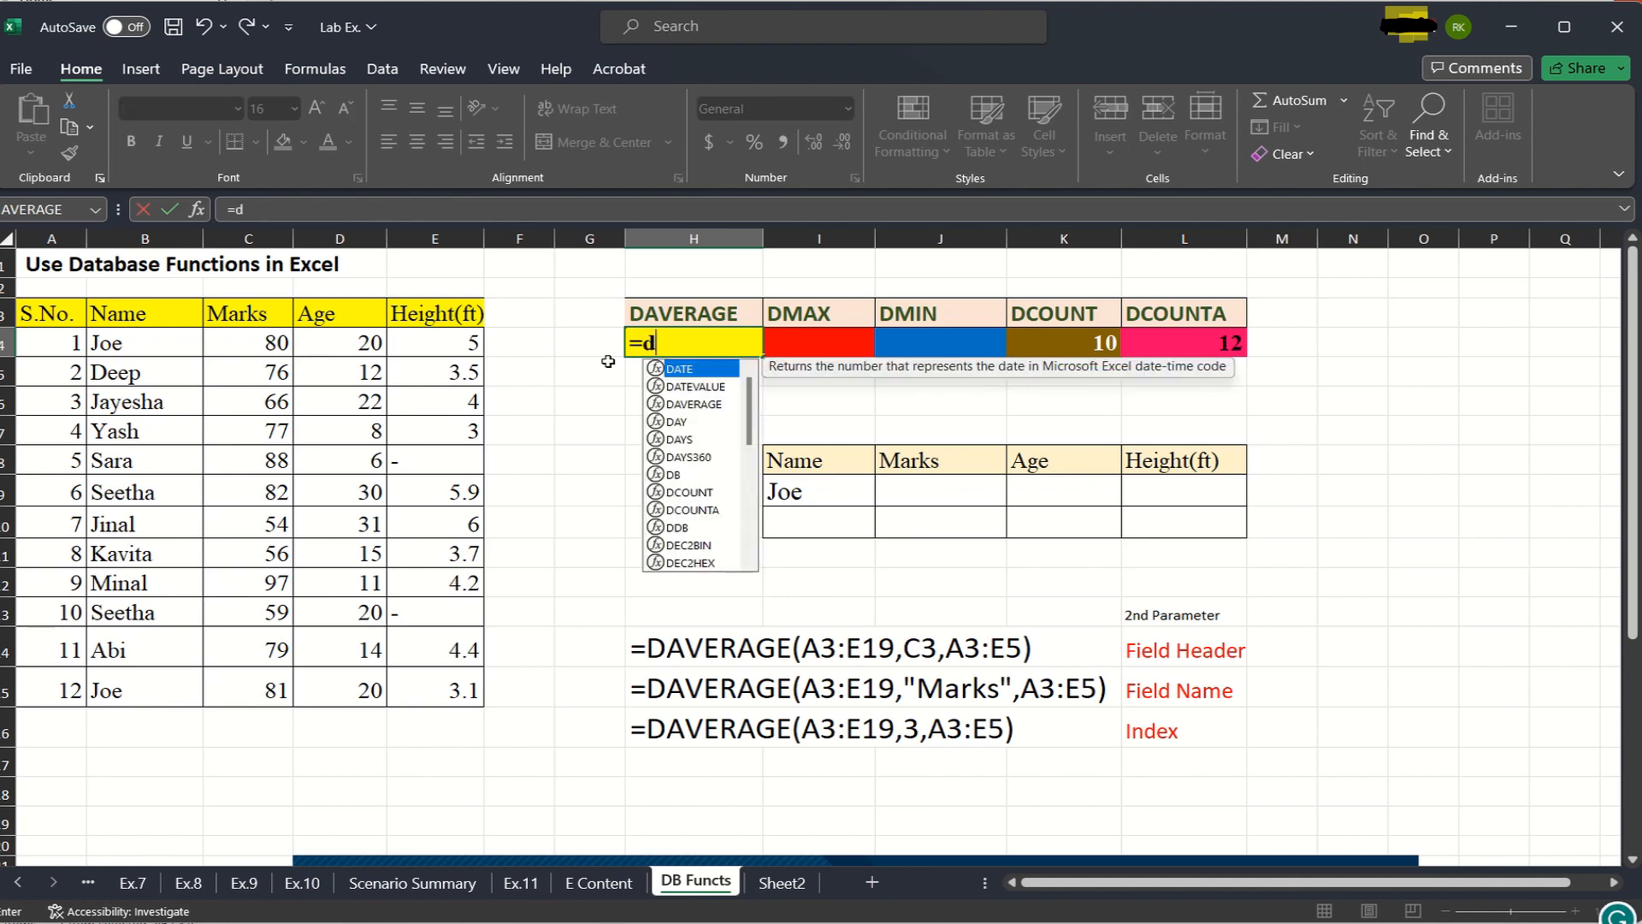
pyautogui.write('a')
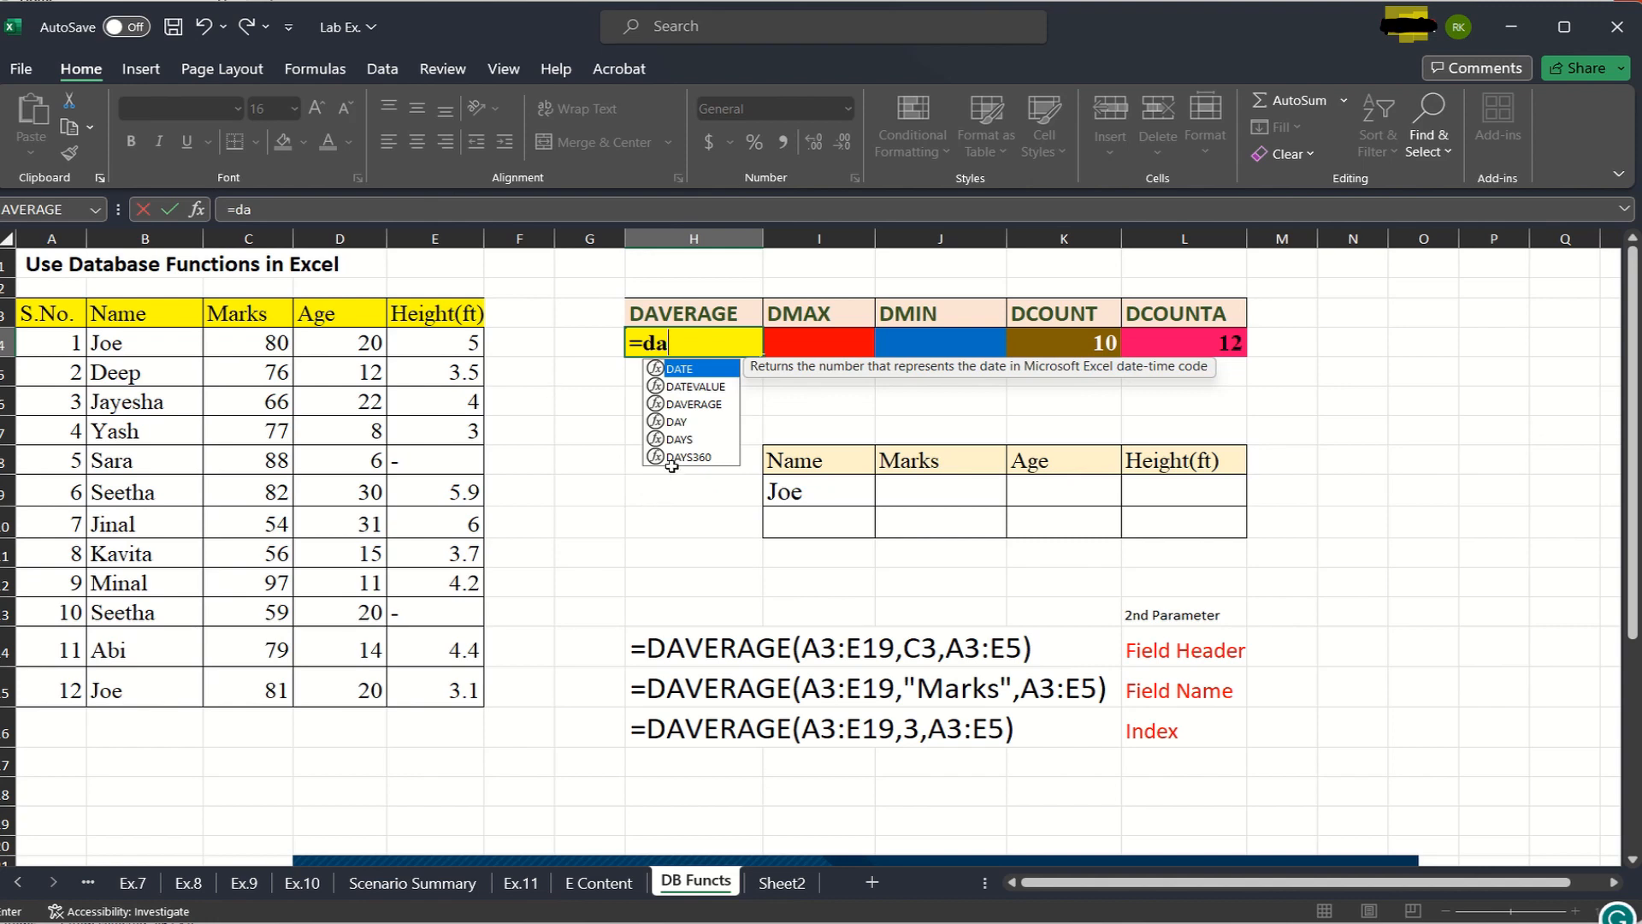
pyautogui.click(715, 405)
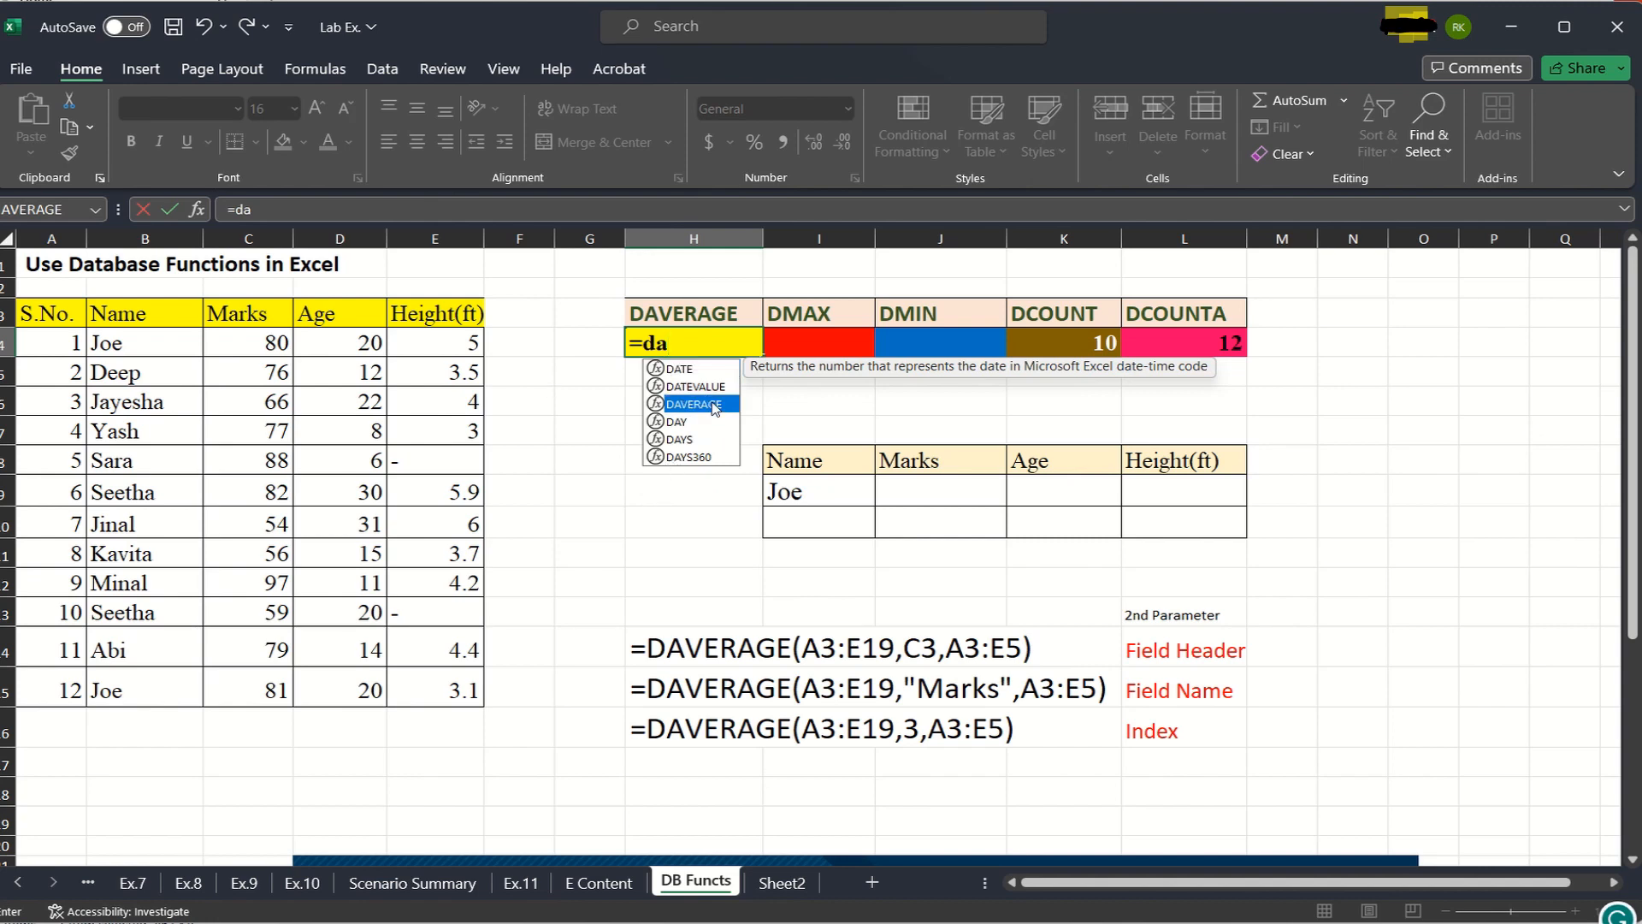
pyautogui.doubleClick(715, 405)
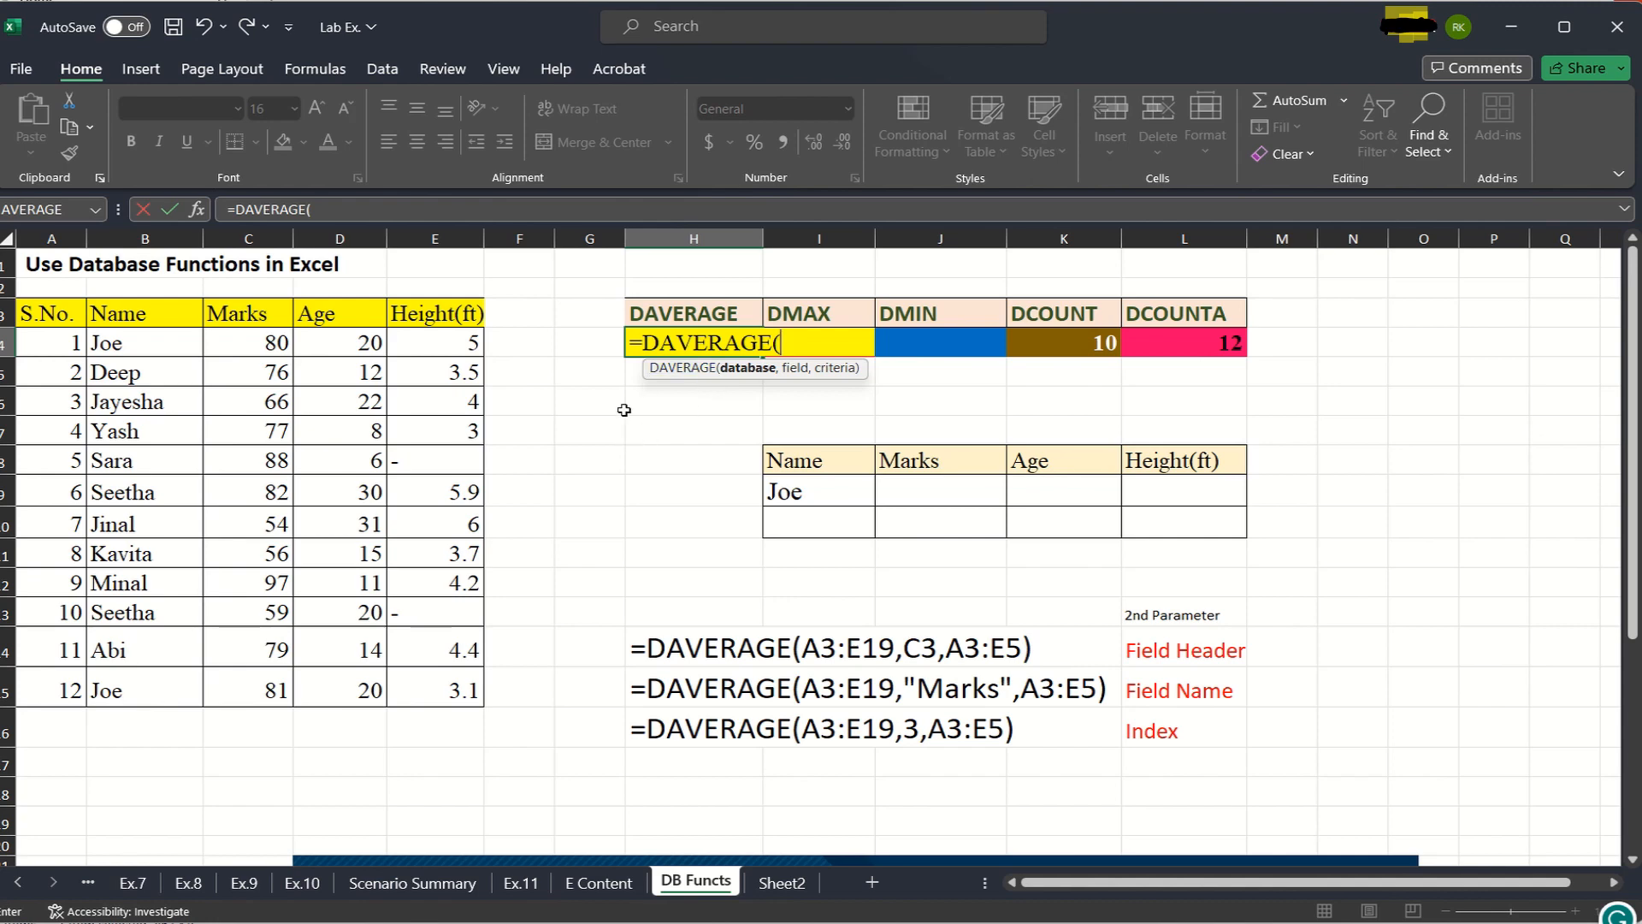
pyautogui.click(47, 314)
pyautogui.moveTo(47, 313); pyautogui.dragTo(440, 697)
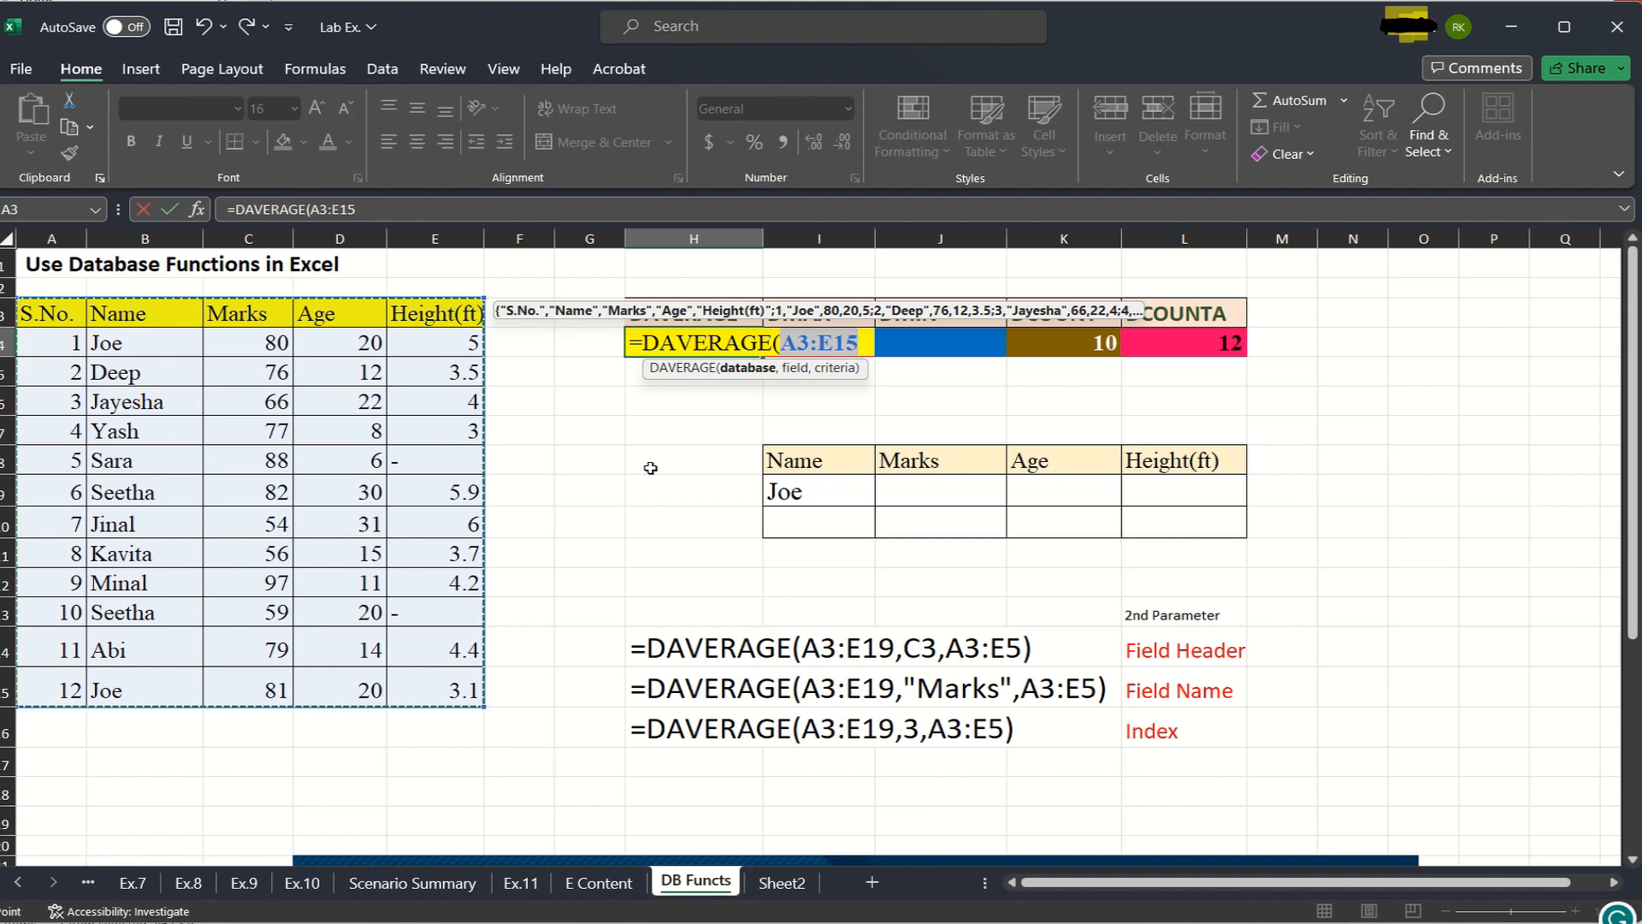
# - Complete the H4 formula with the Marks header C3 as field and I8:J9 as criteria
pyautogui.write(',')
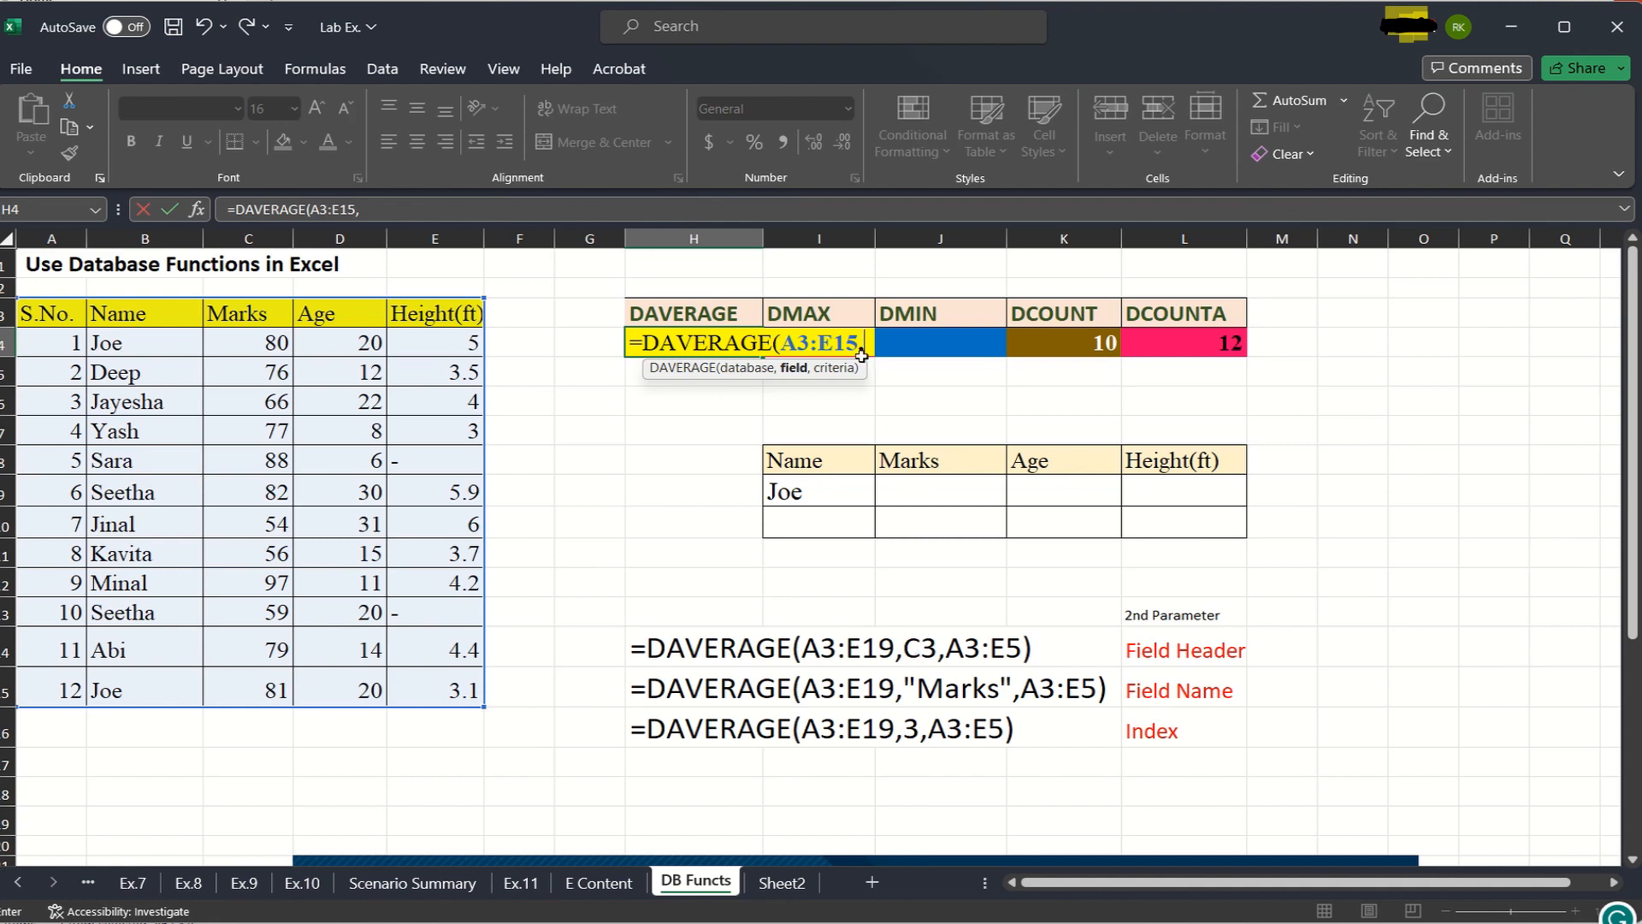
pyautogui.click(252, 316)
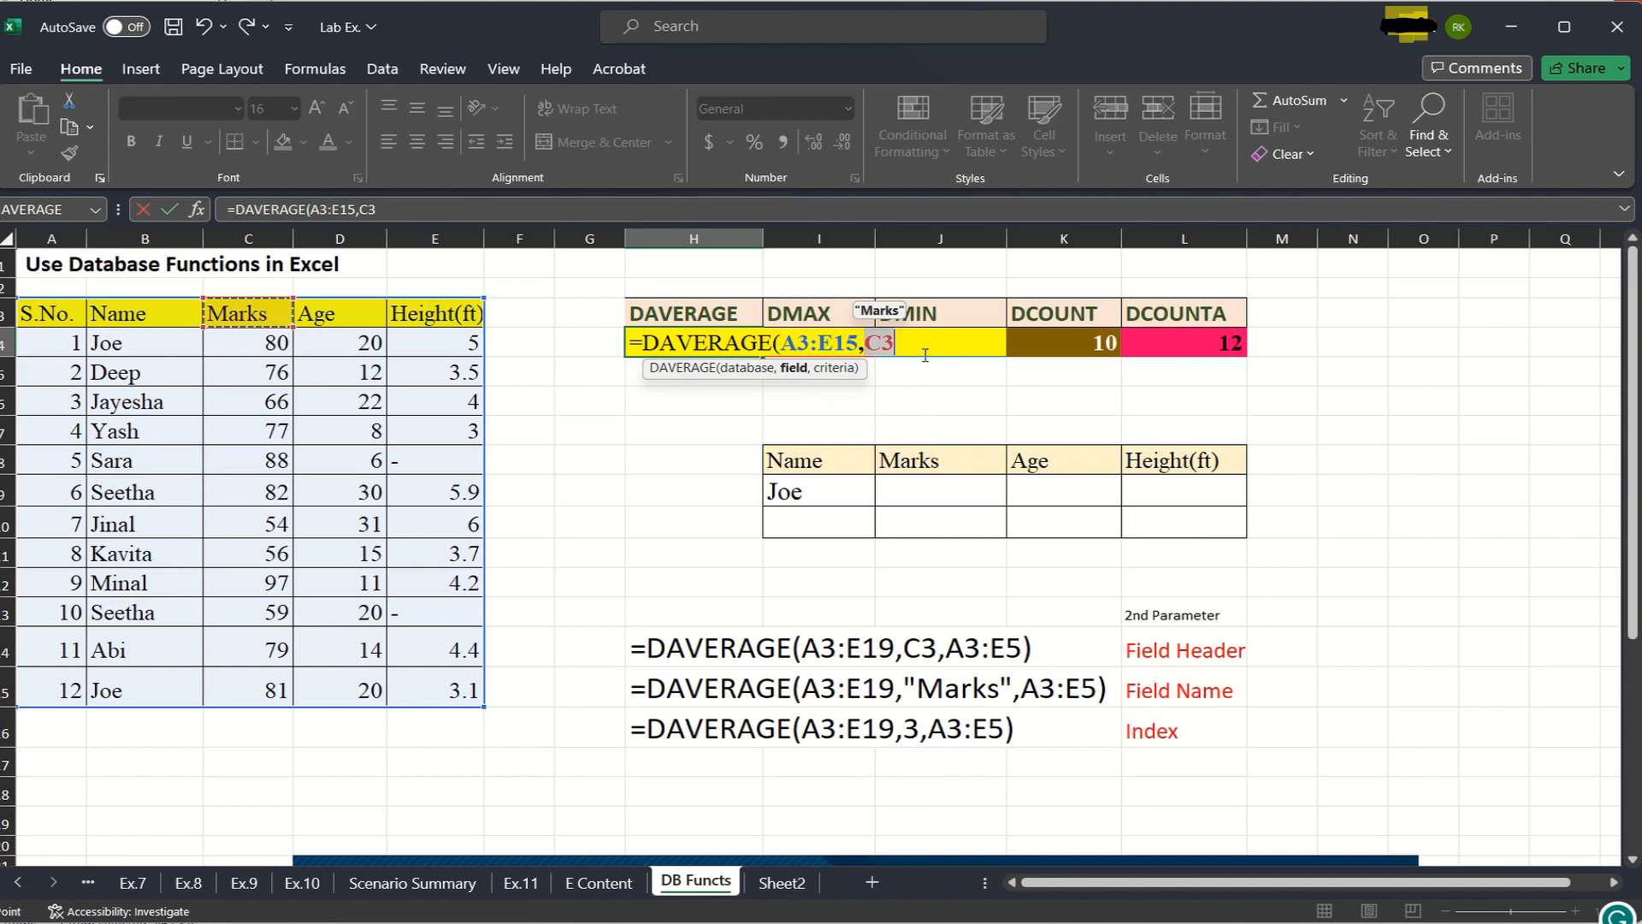
pyautogui.write(',')
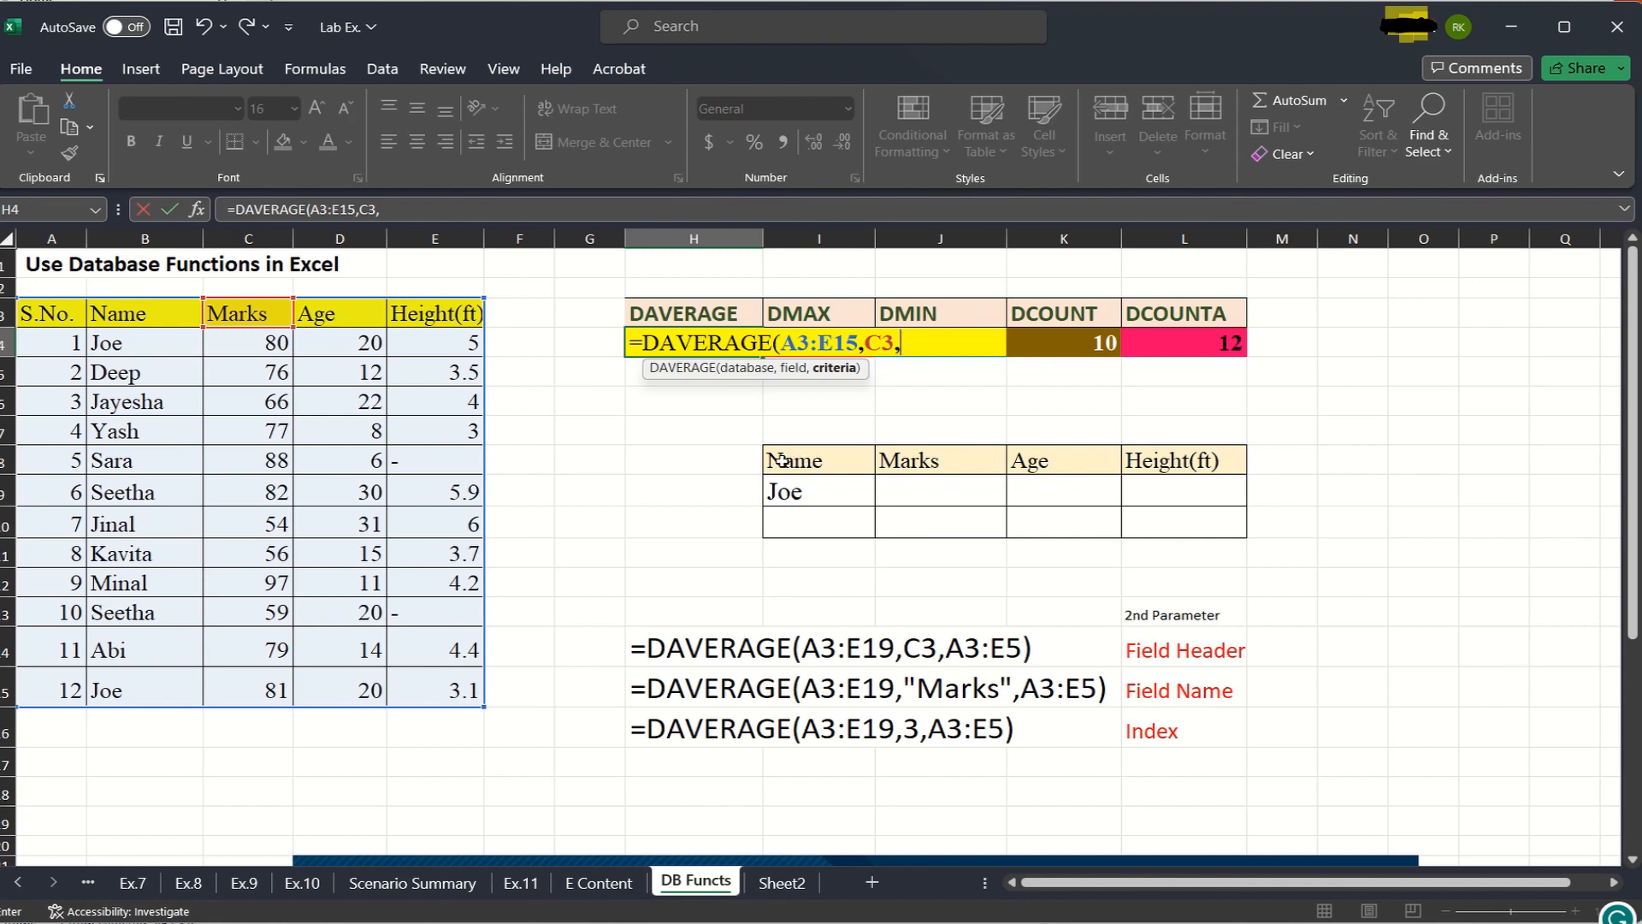
pyautogui.click(804, 462)
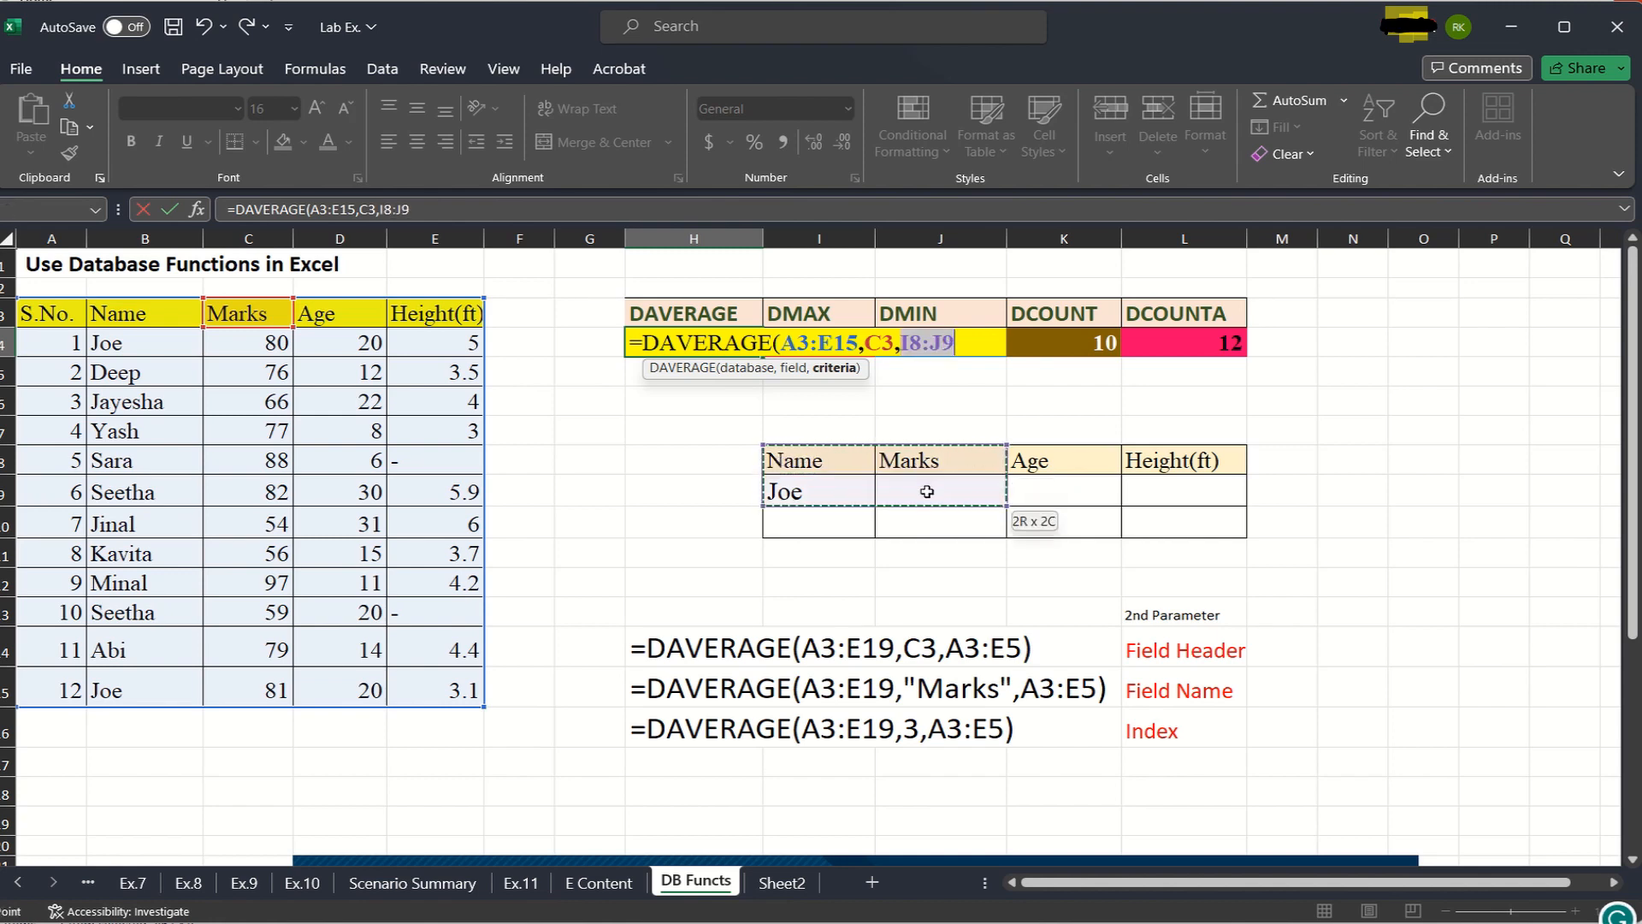
pyautogui.moveTo(927, 492); pyautogui.dragTo(927, 494)
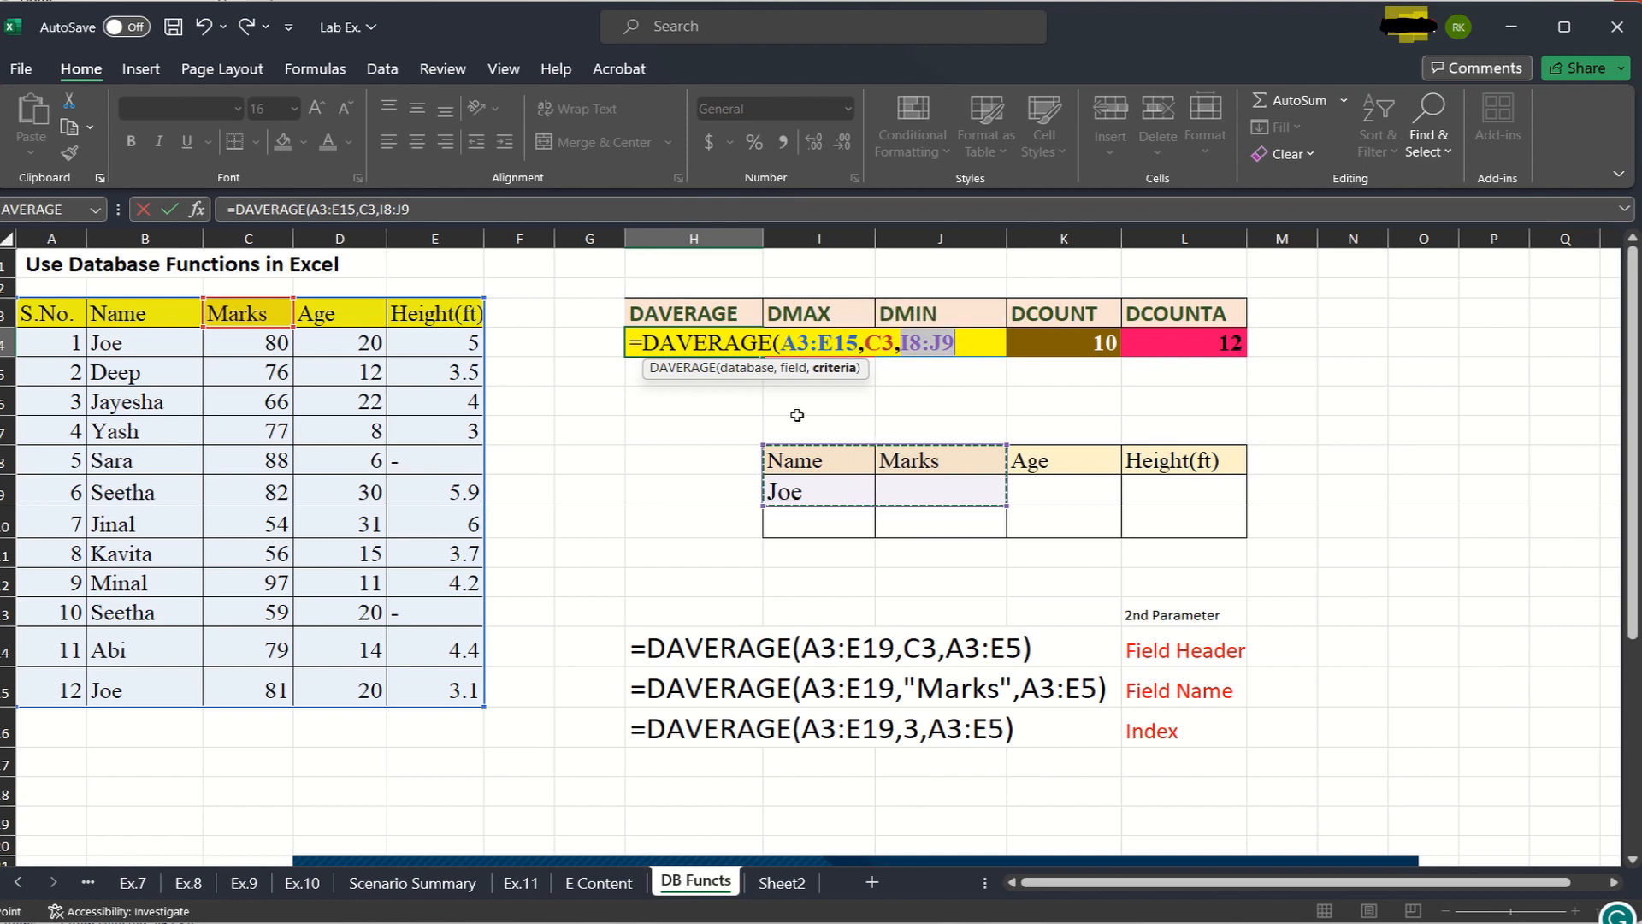
pyautogui.write(')')
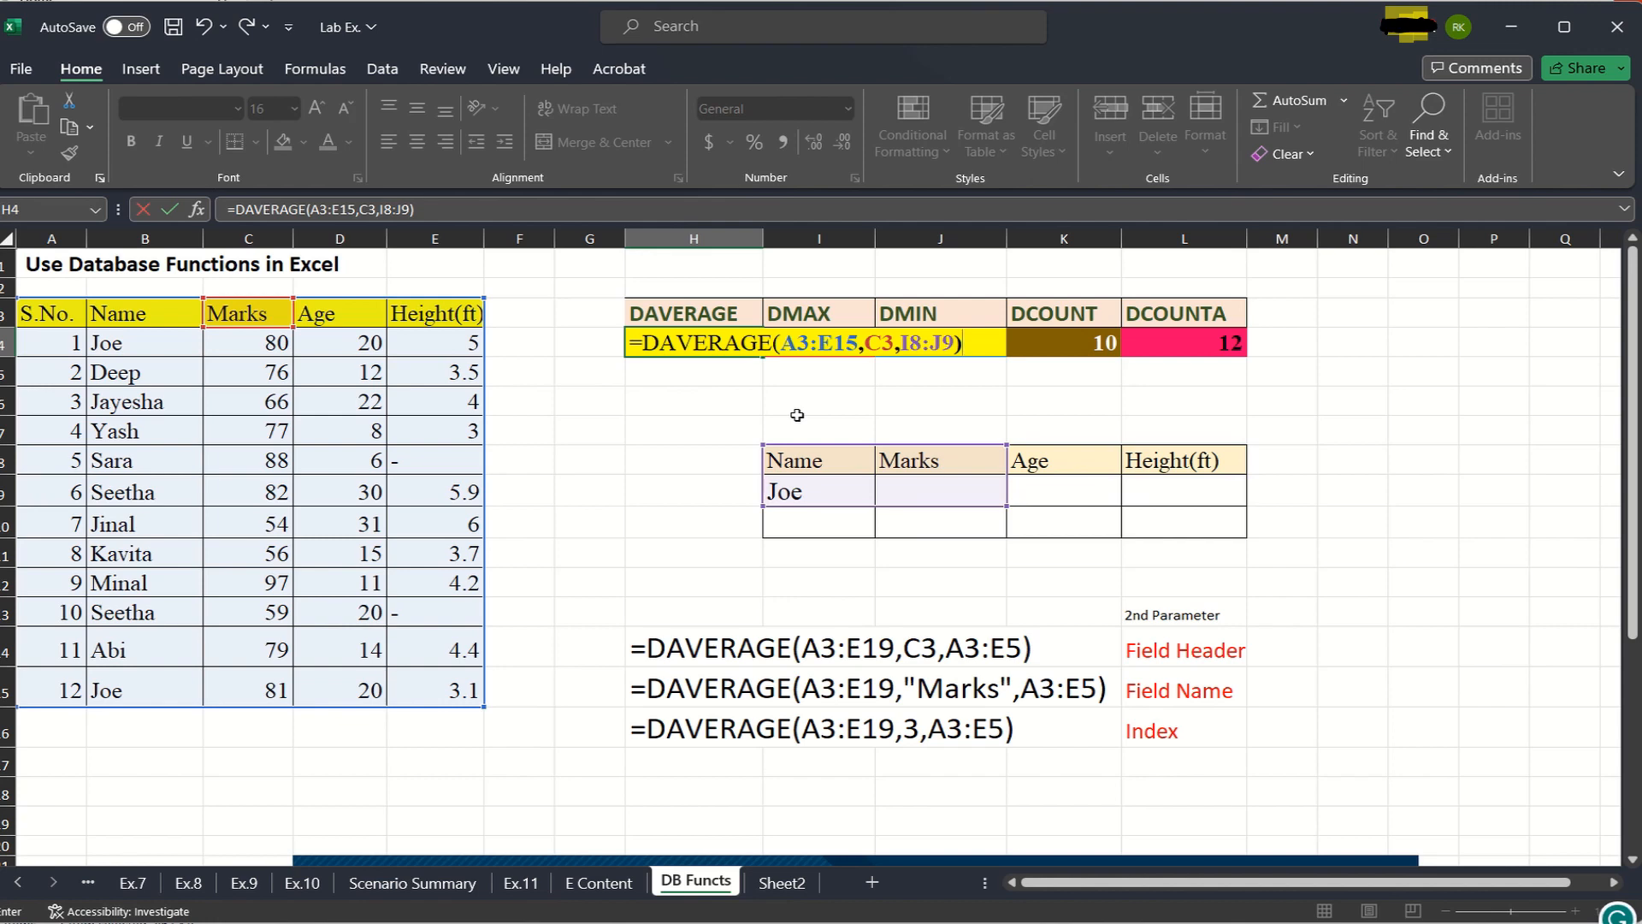
pyautogui.press('Return')
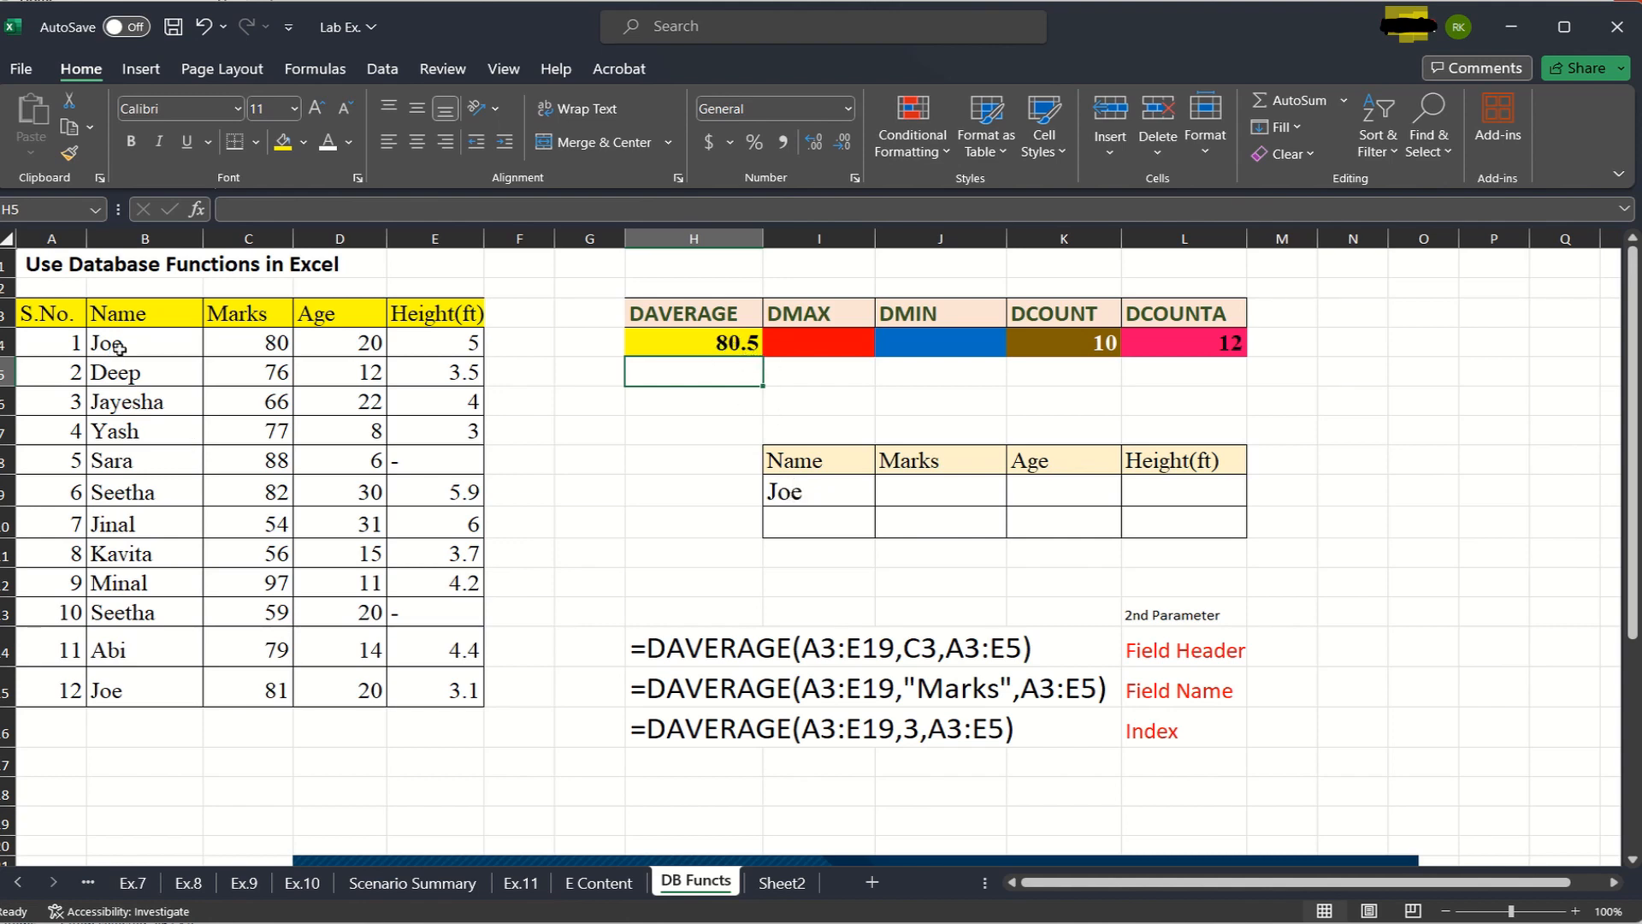
pyautogui.click(620, 487)
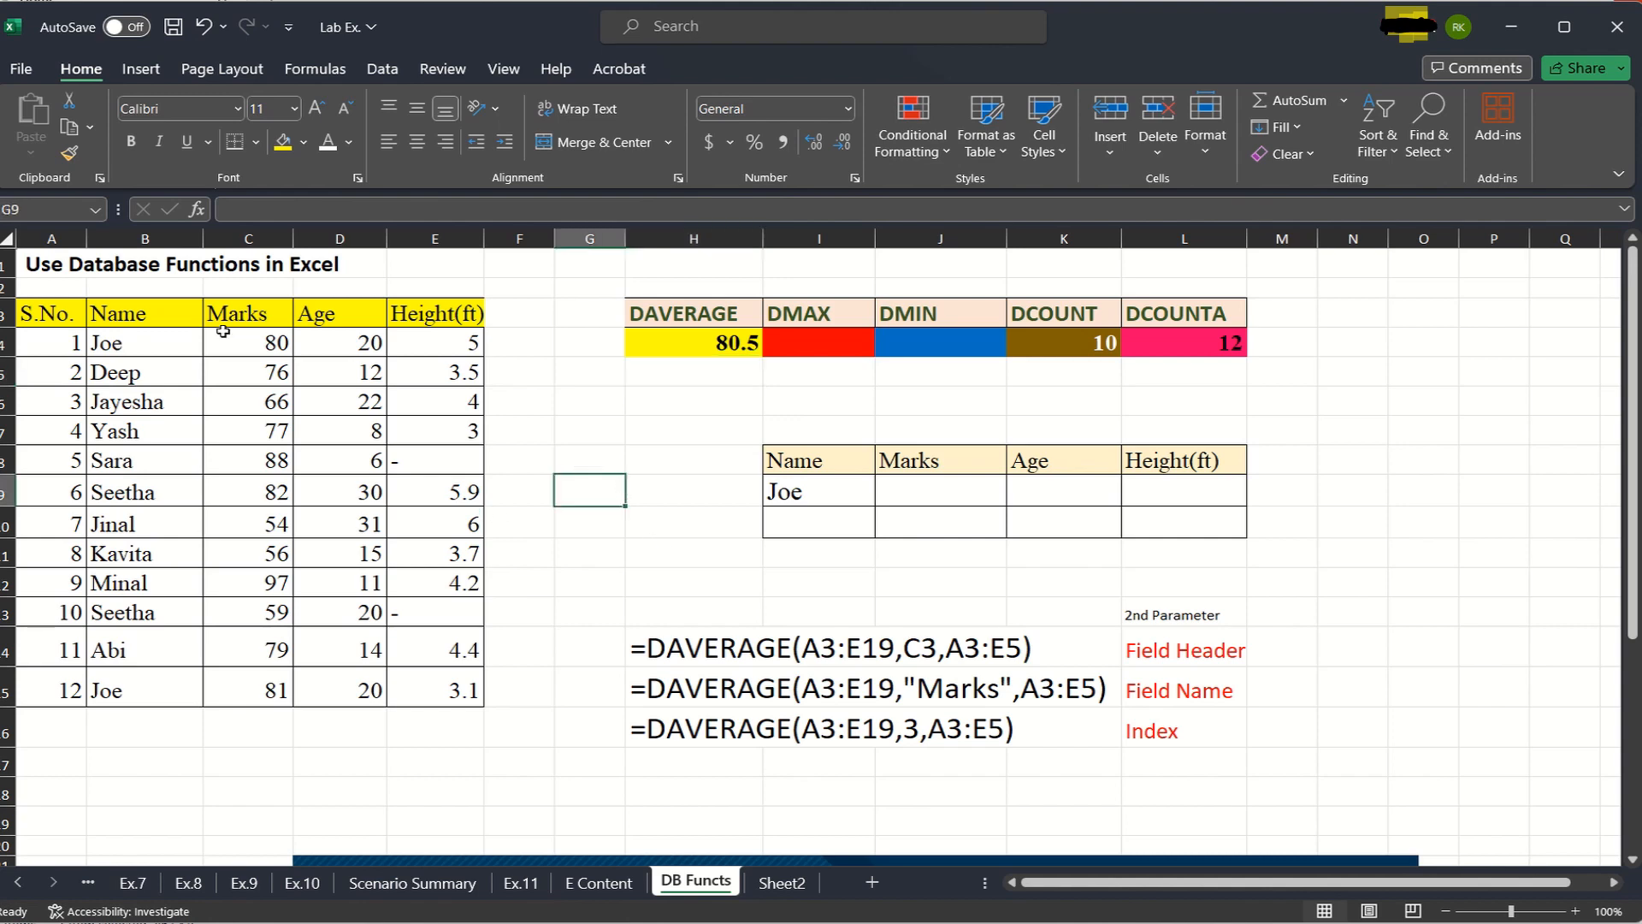
pyautogui.click(147, 351)
pyautogui.click(279, 344)
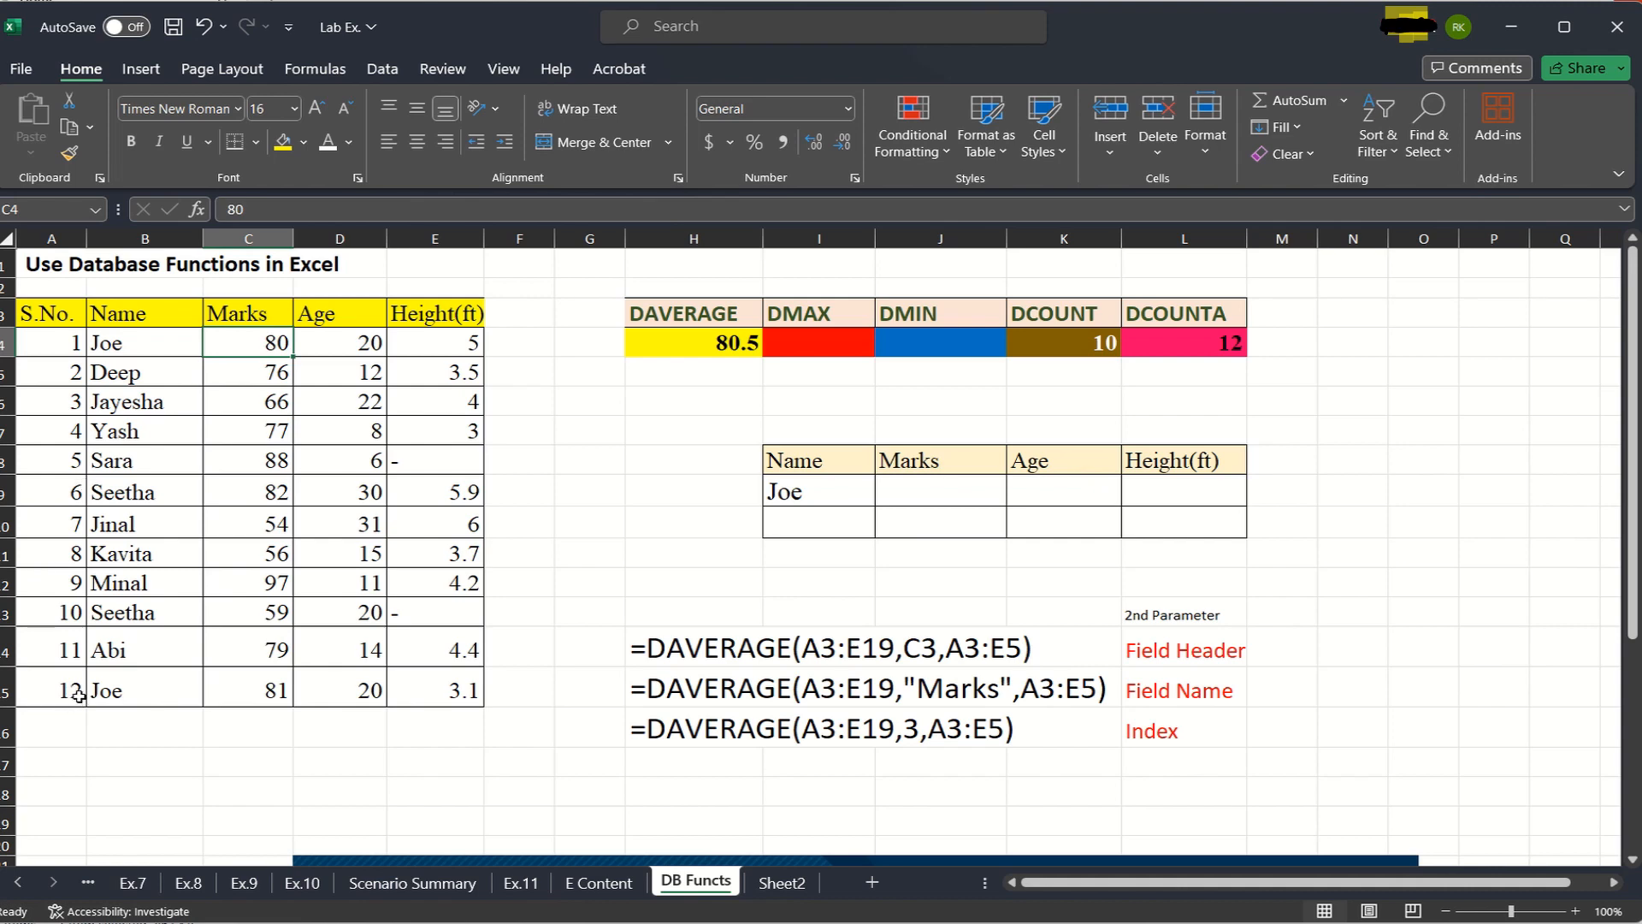
pyautogui.click(124, 693)
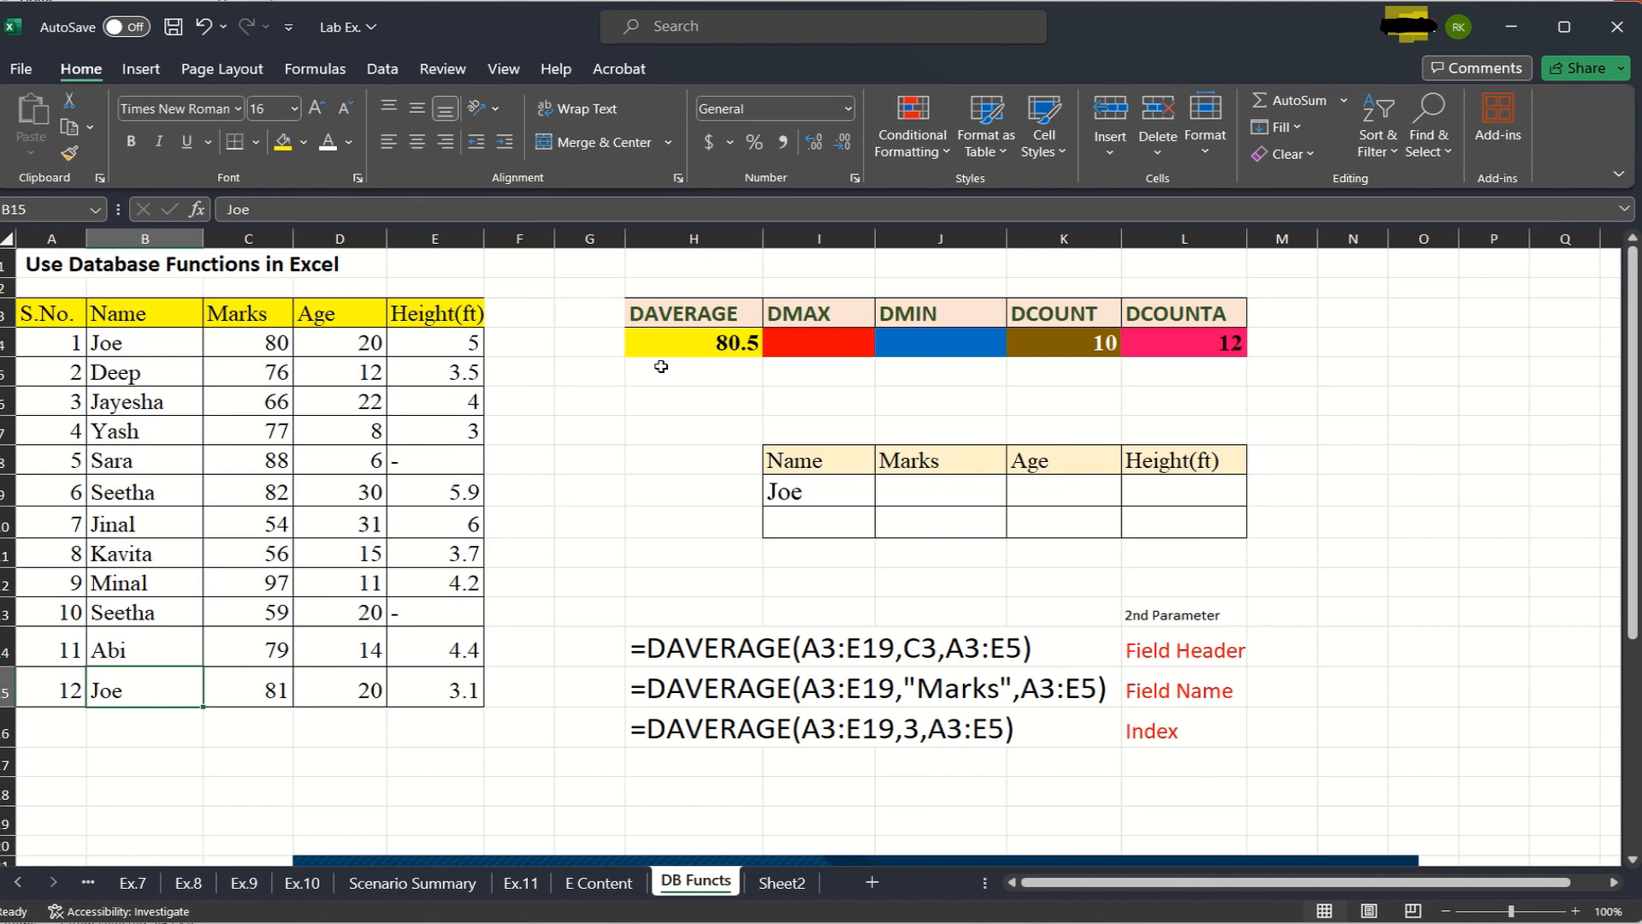
pyautogui.click(802, 523)
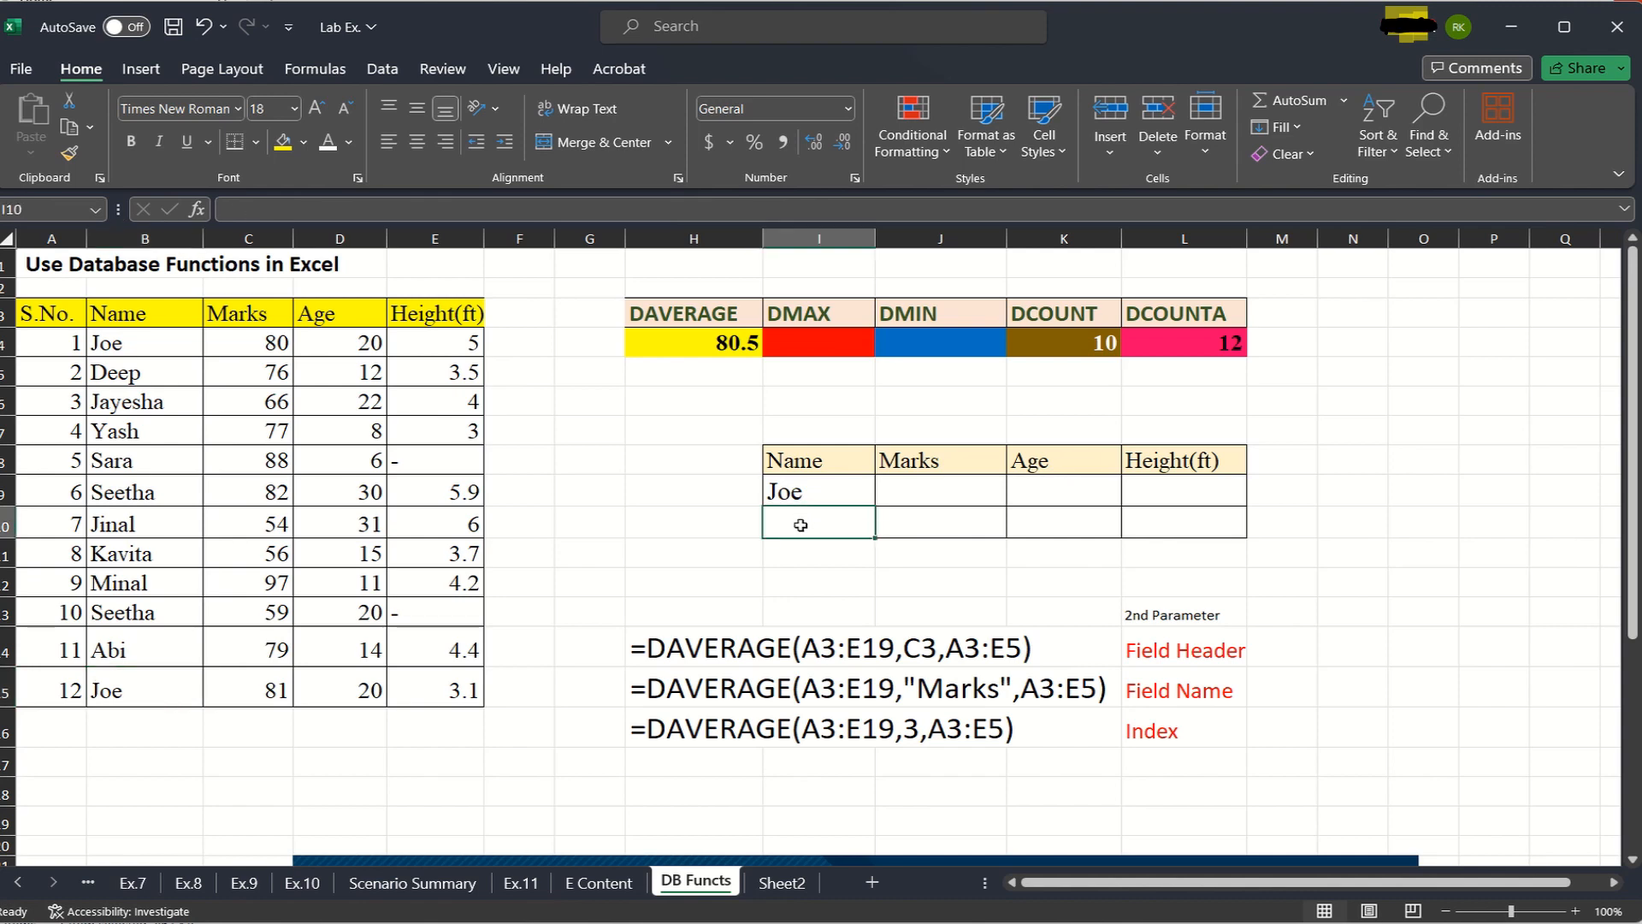
pyautogui.write('Se')
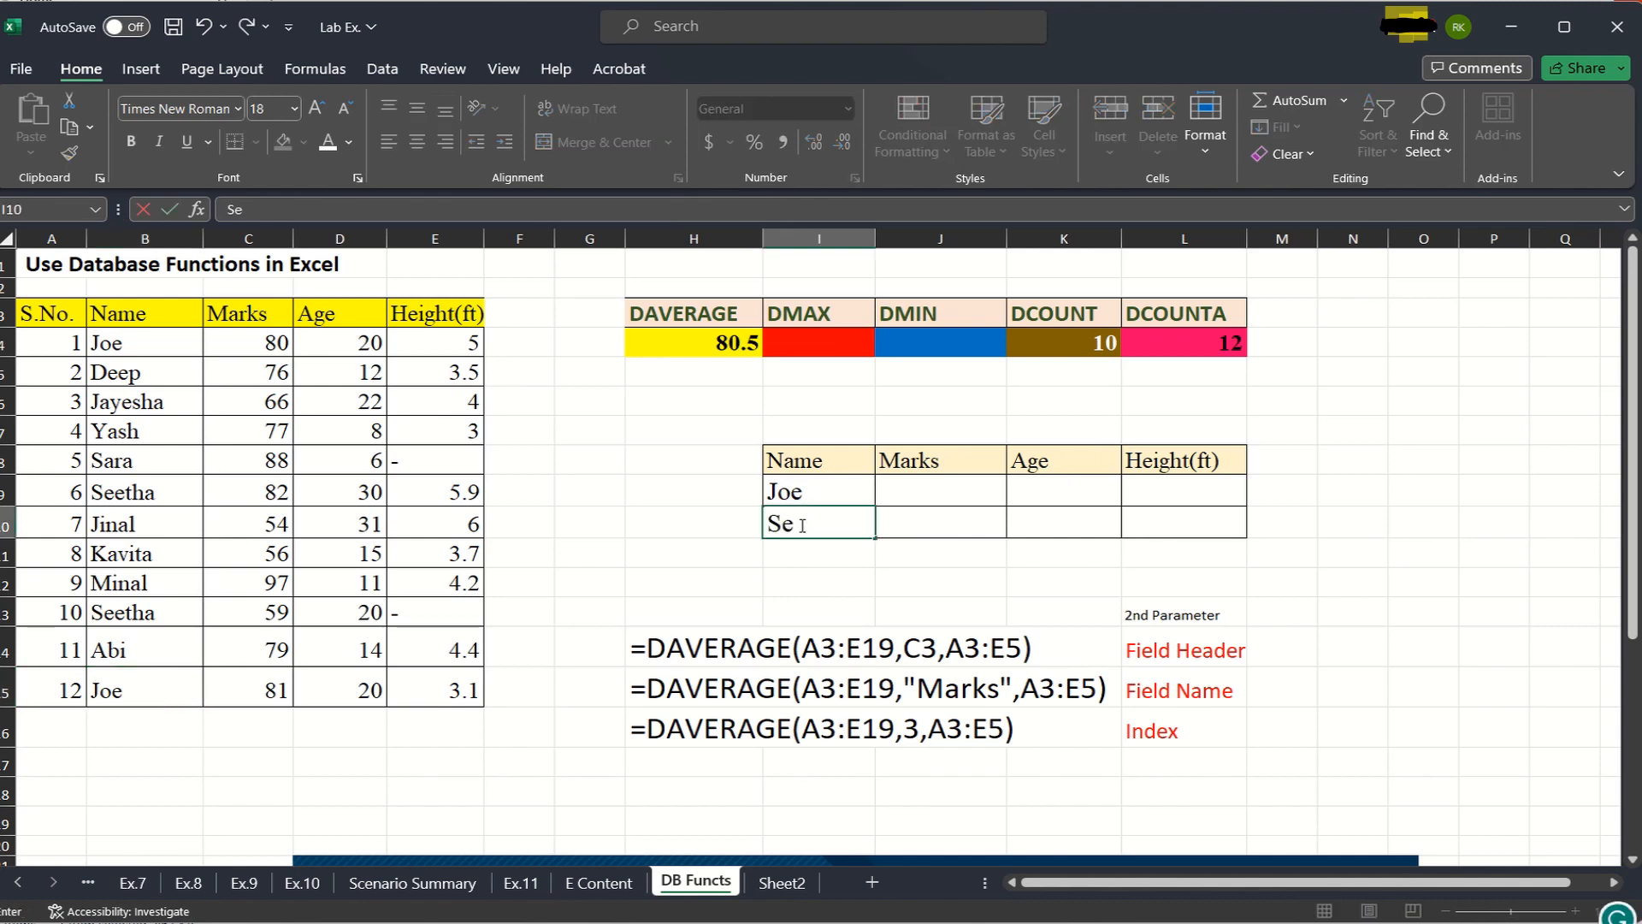
pyautogui.write('etha')
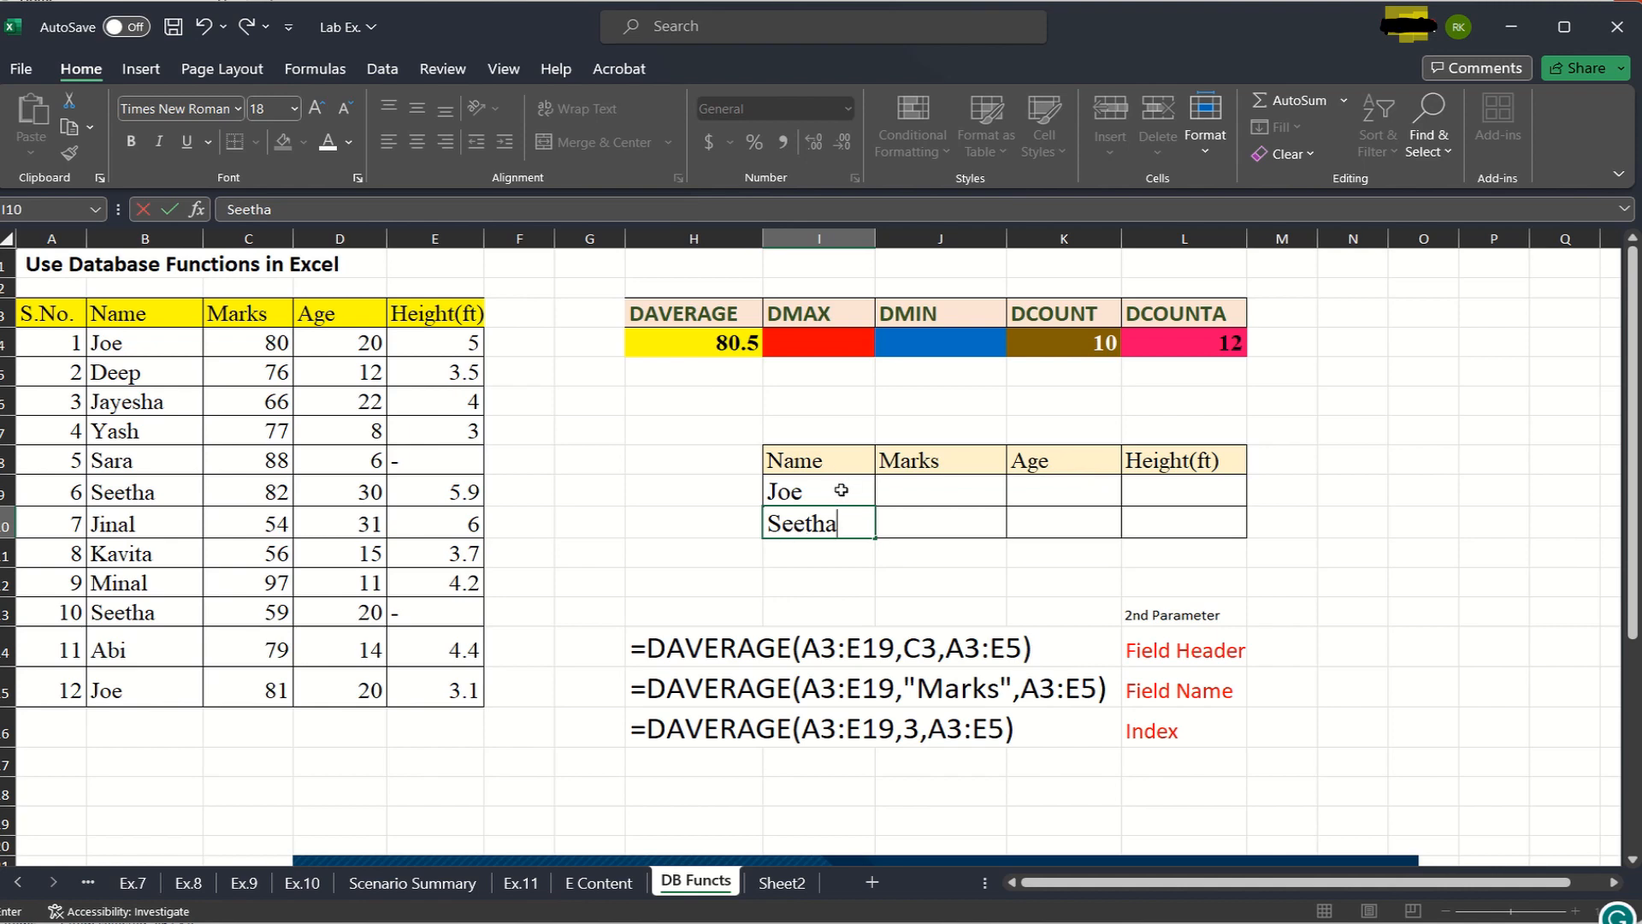
pyautogui.press('Return')
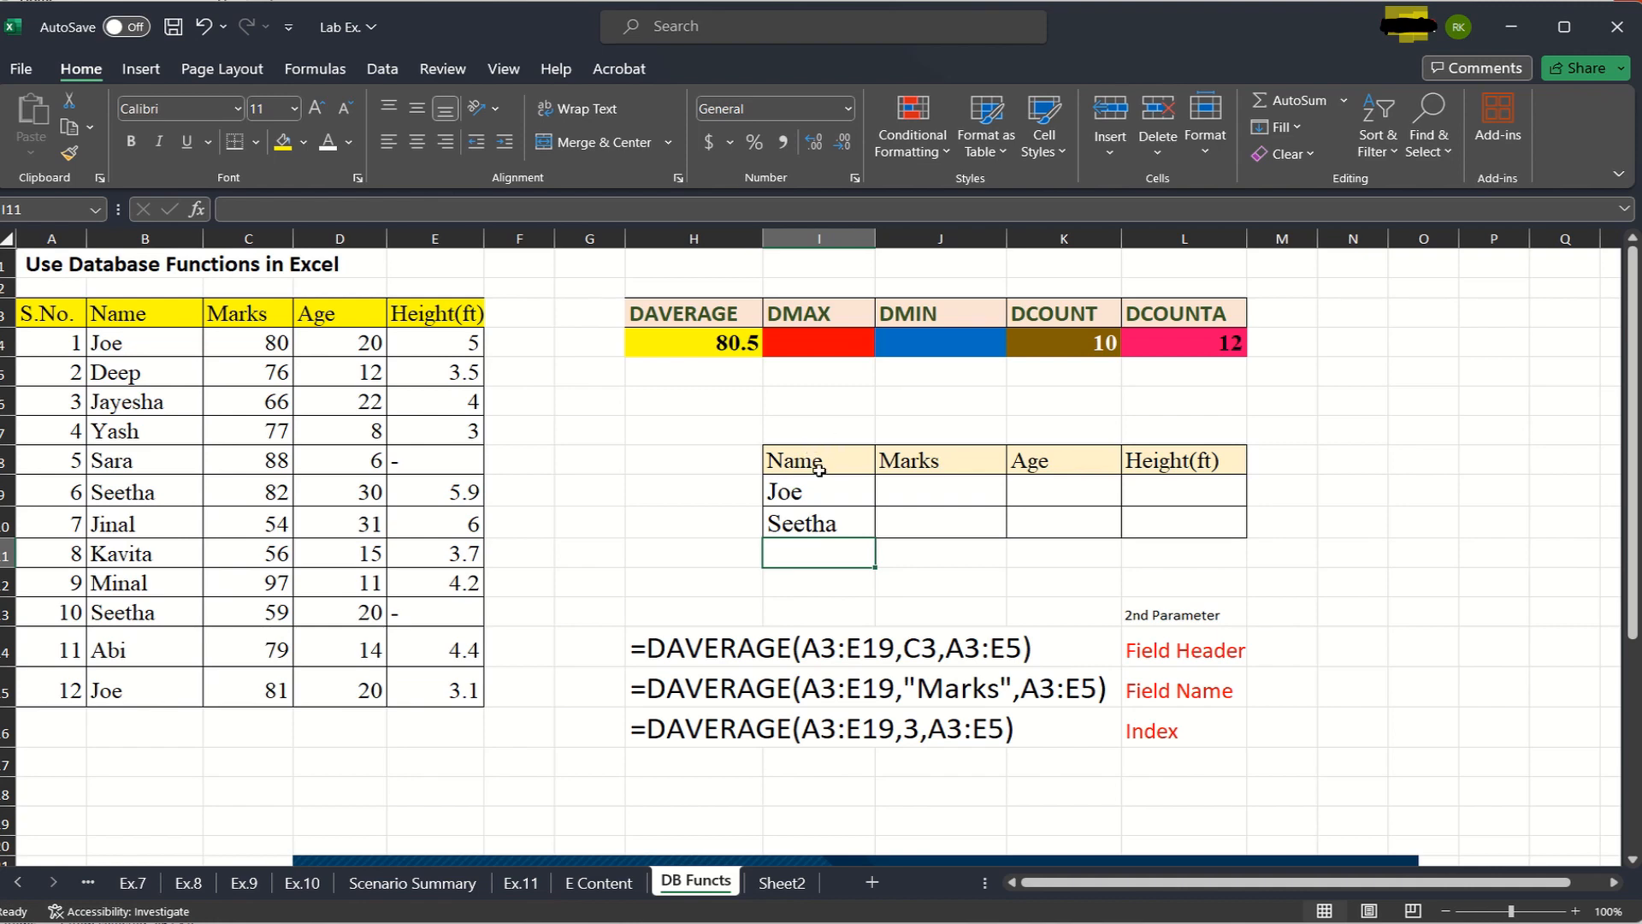
pyautogui.click(821, 523)
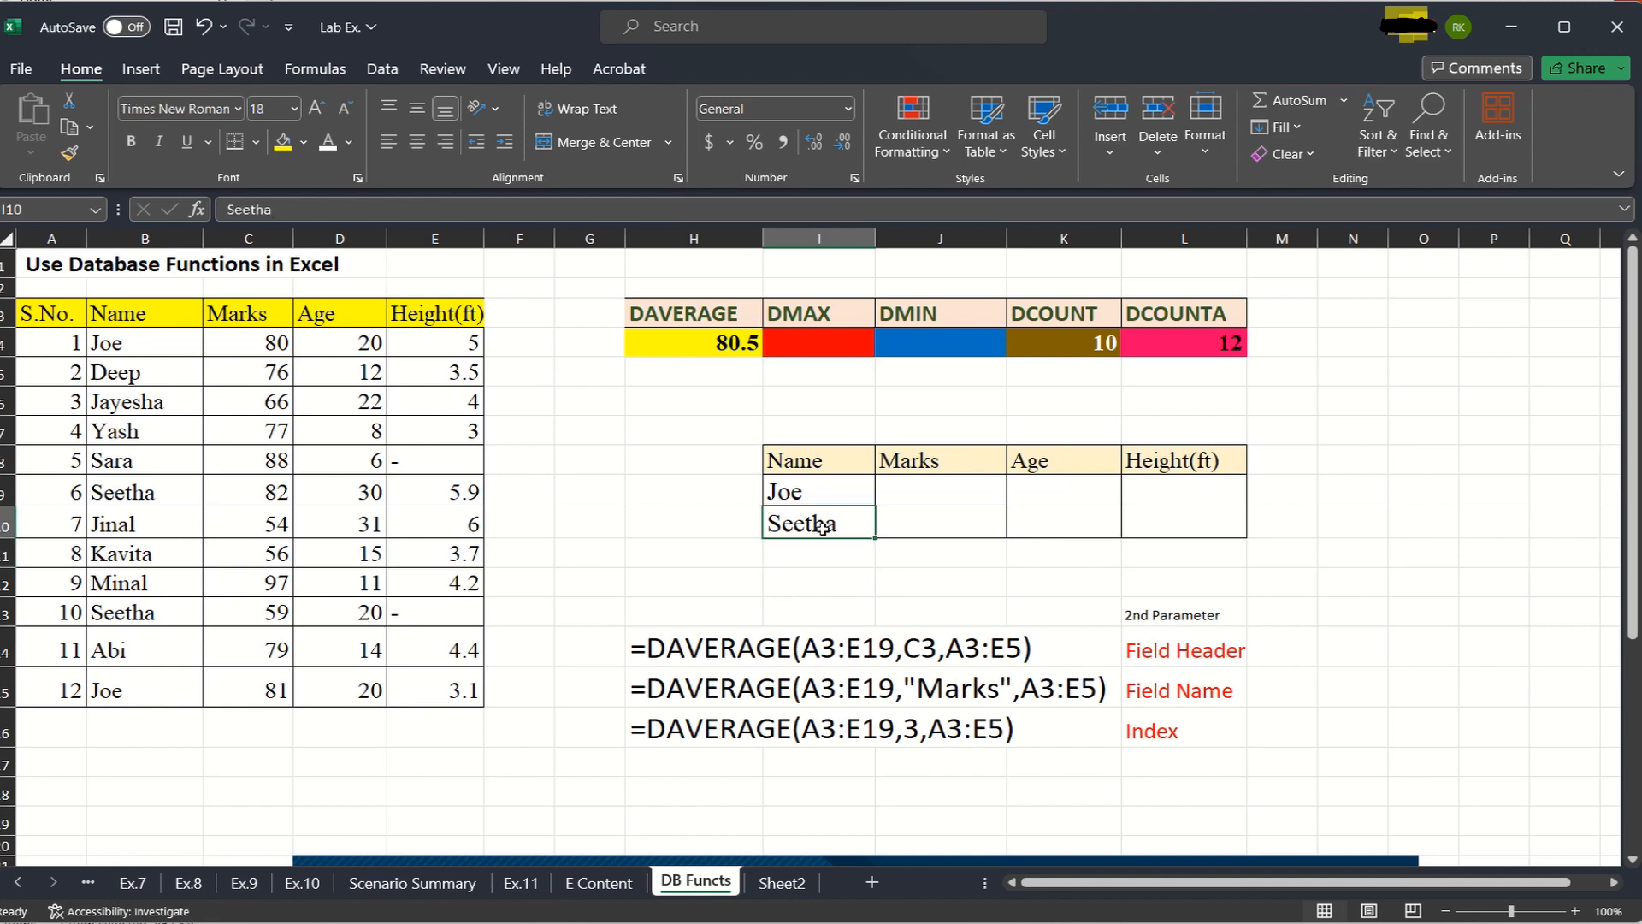
pyautogui.press('Delete')
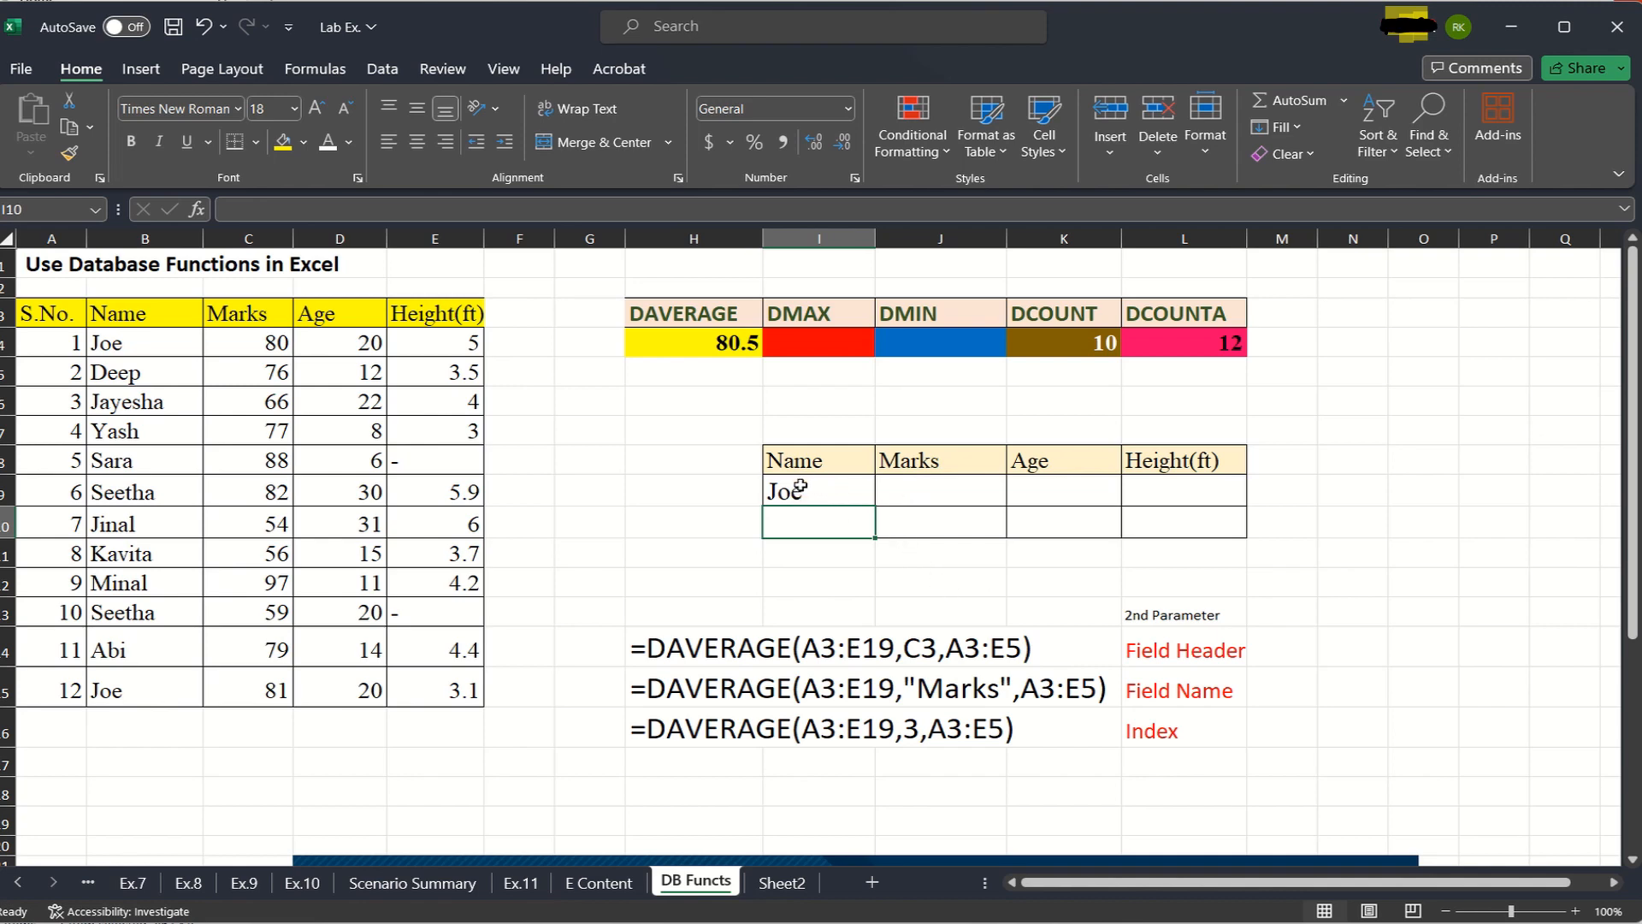
# - Enter >75 as the Marks criterion in J9
pyautogui.click(937, 490)
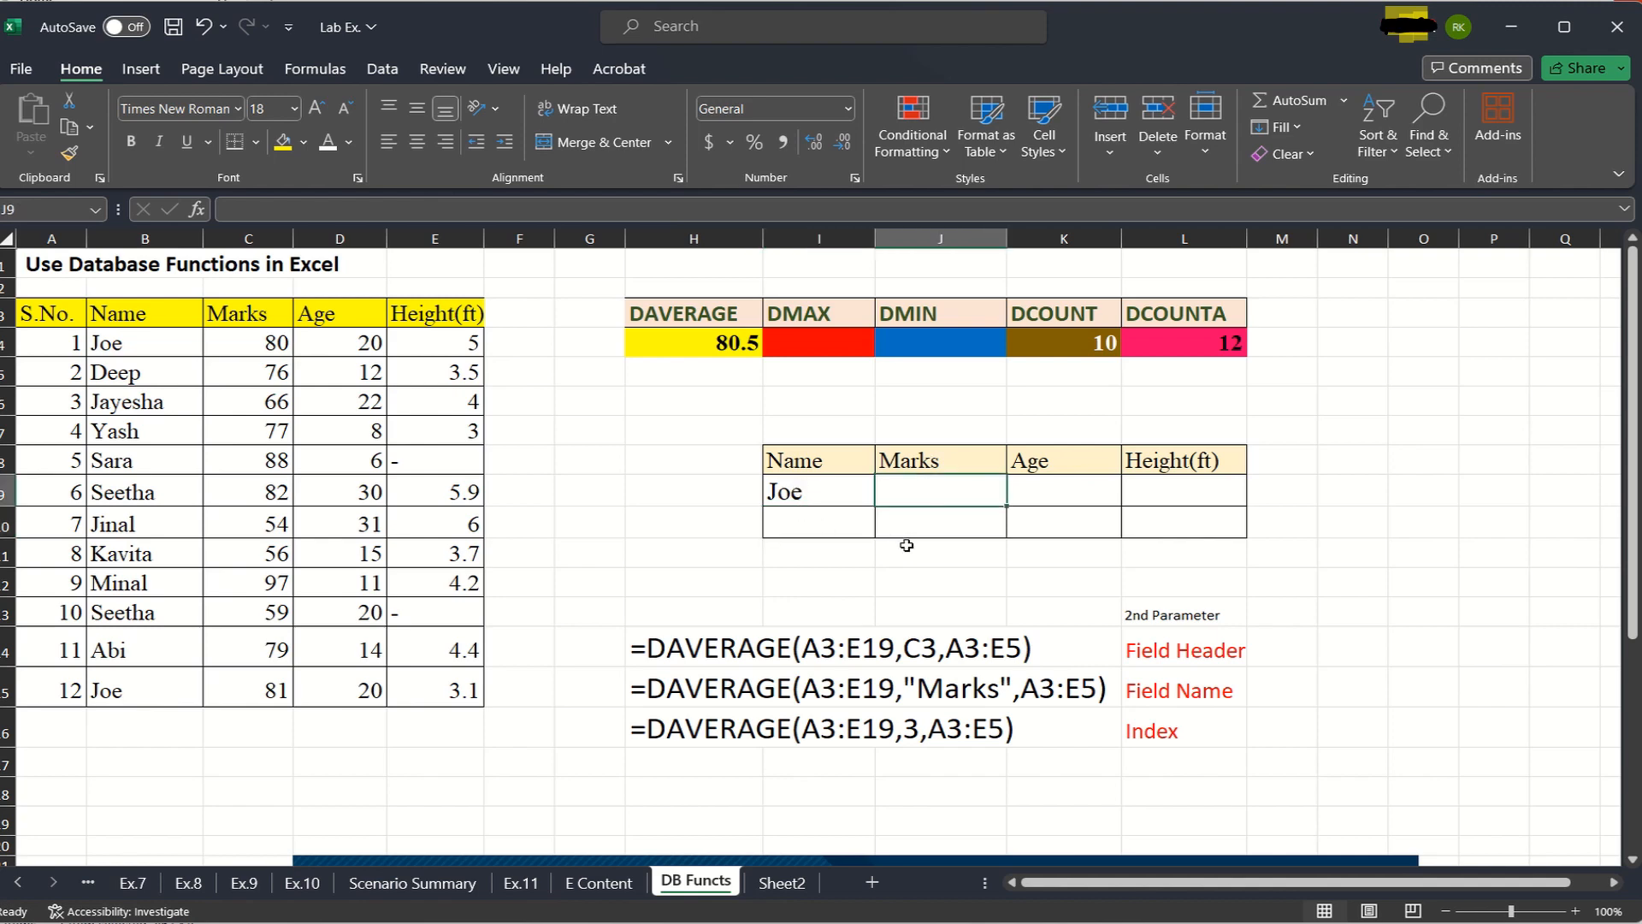
pyautogui.write('>75')
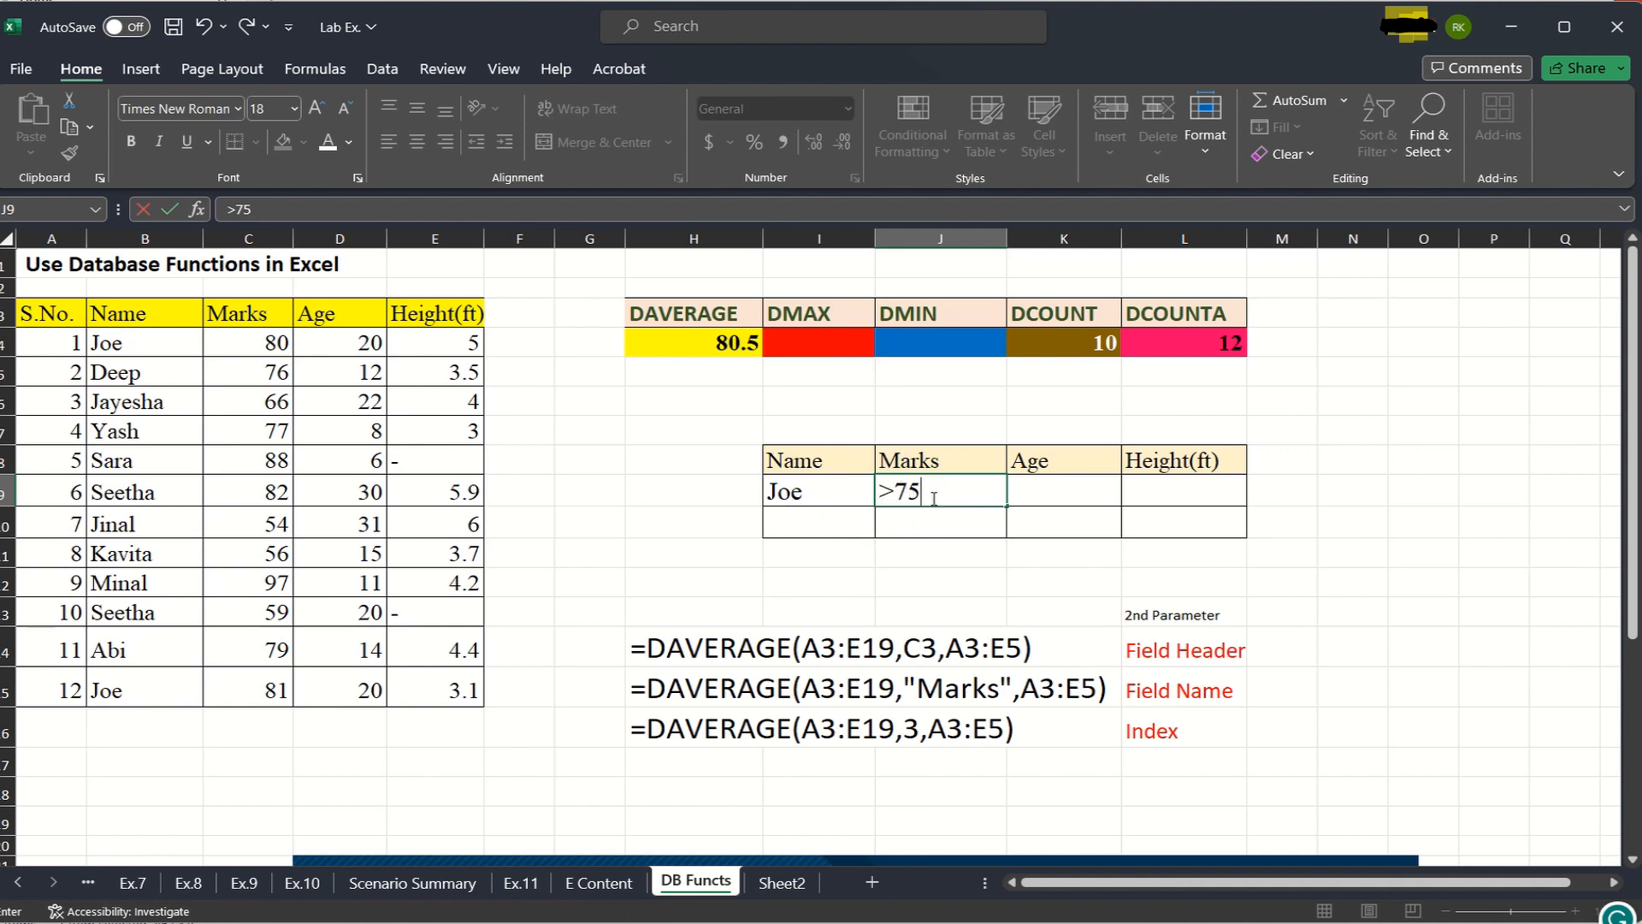
pyautogui.click(701, 373)
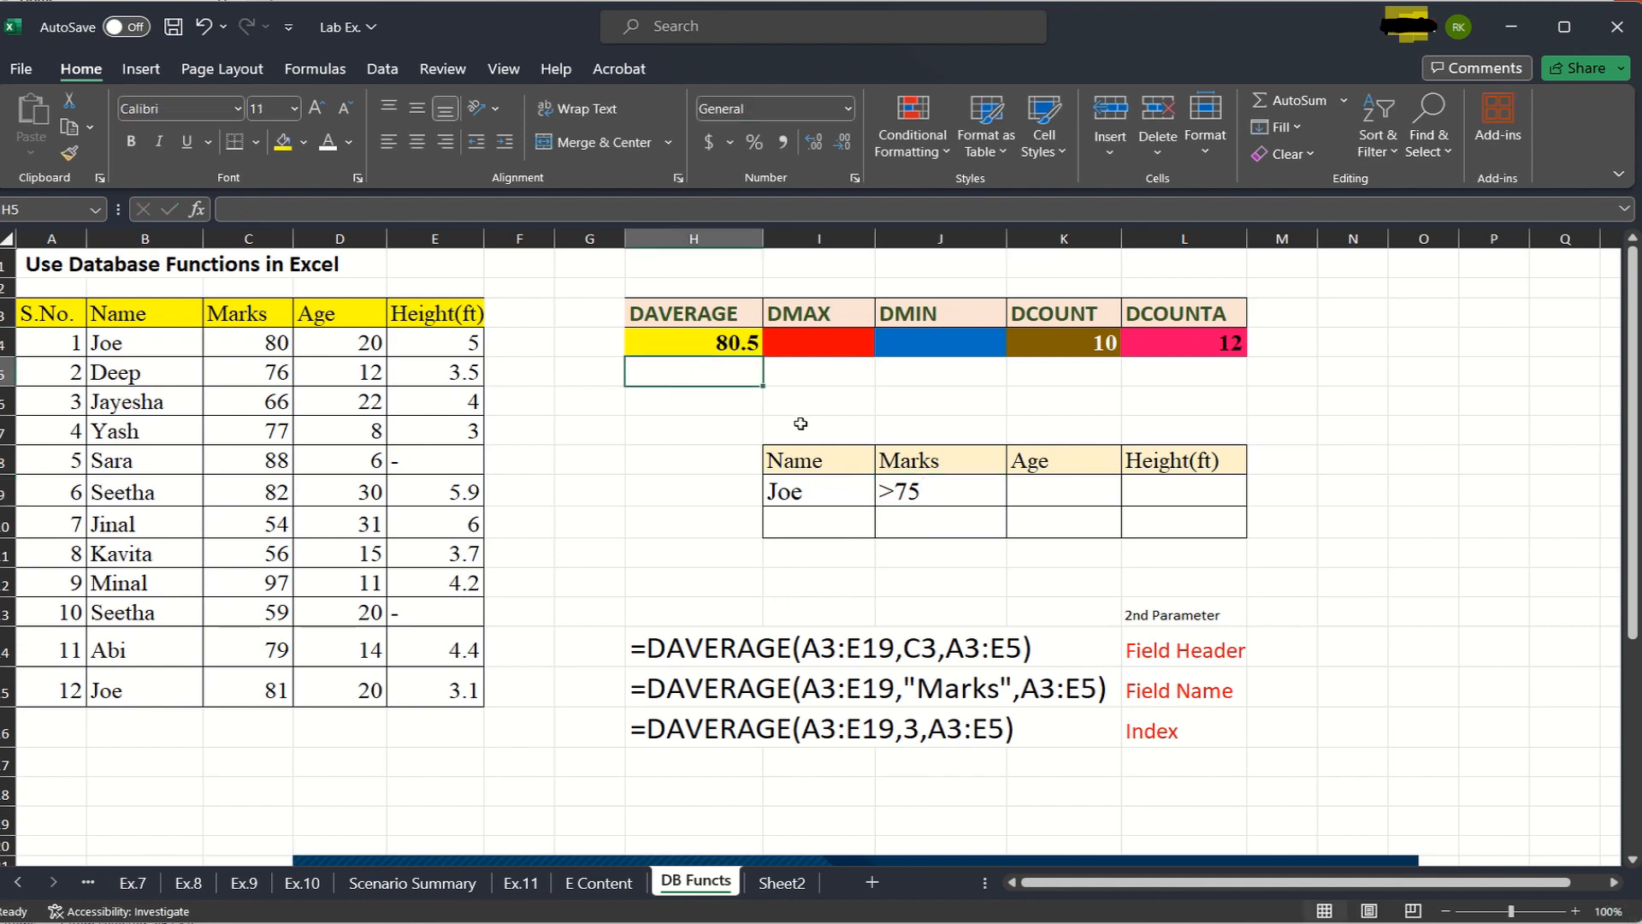
# - Start a DAVERAGE formula in H5 with the whole student table A3:E15 as its database
pyautogui.write('=')
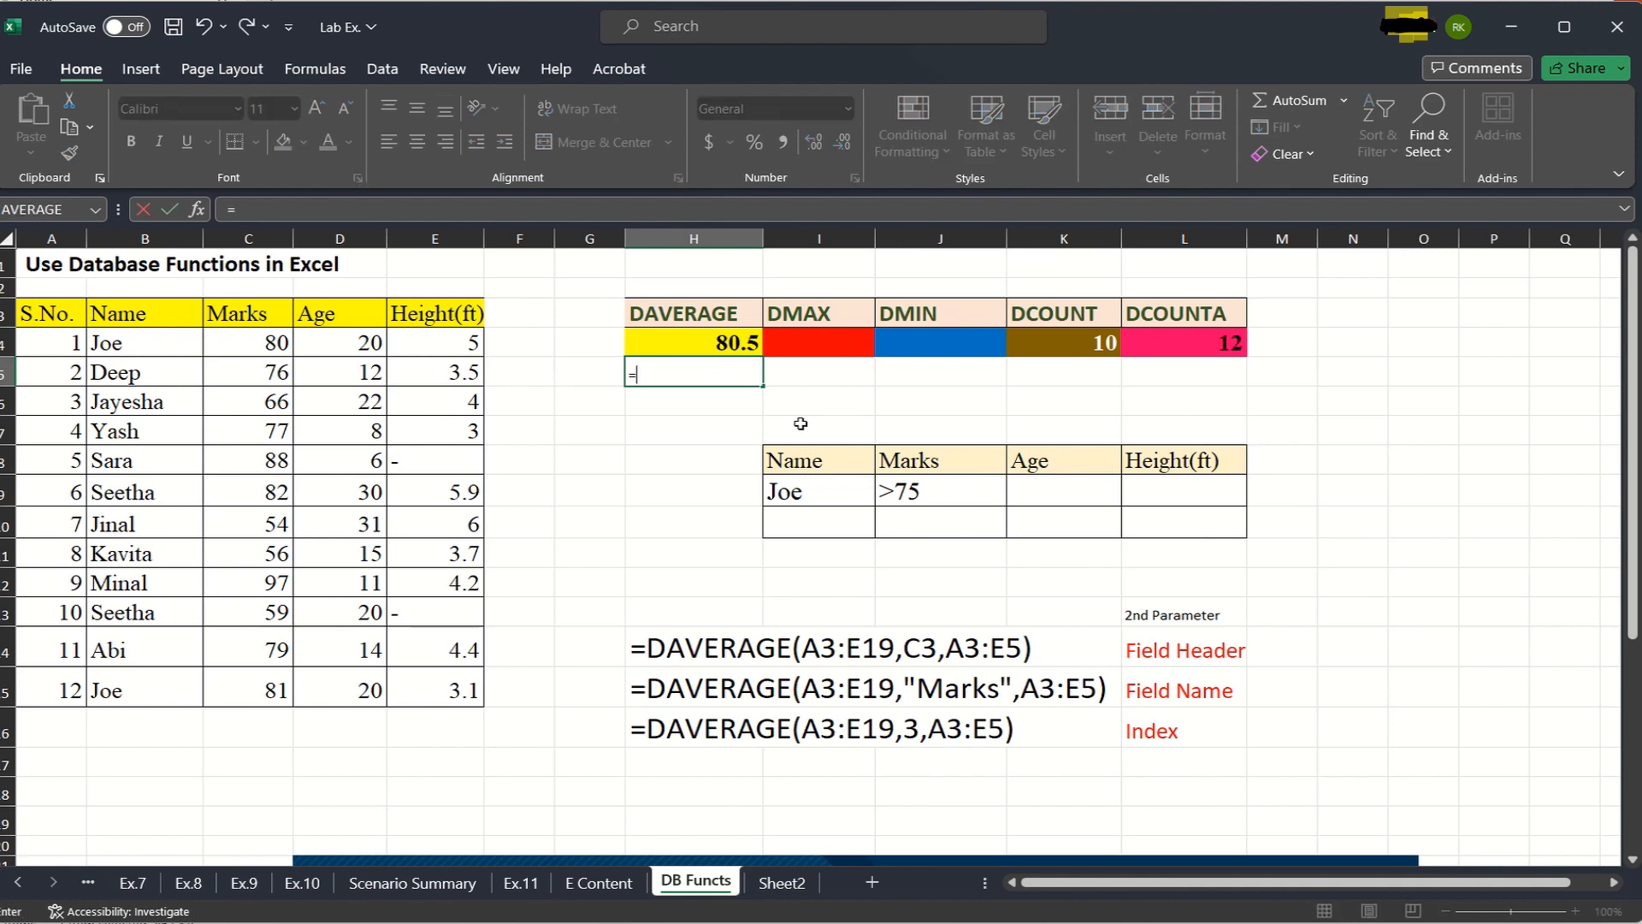
pyautogui.write('davera')
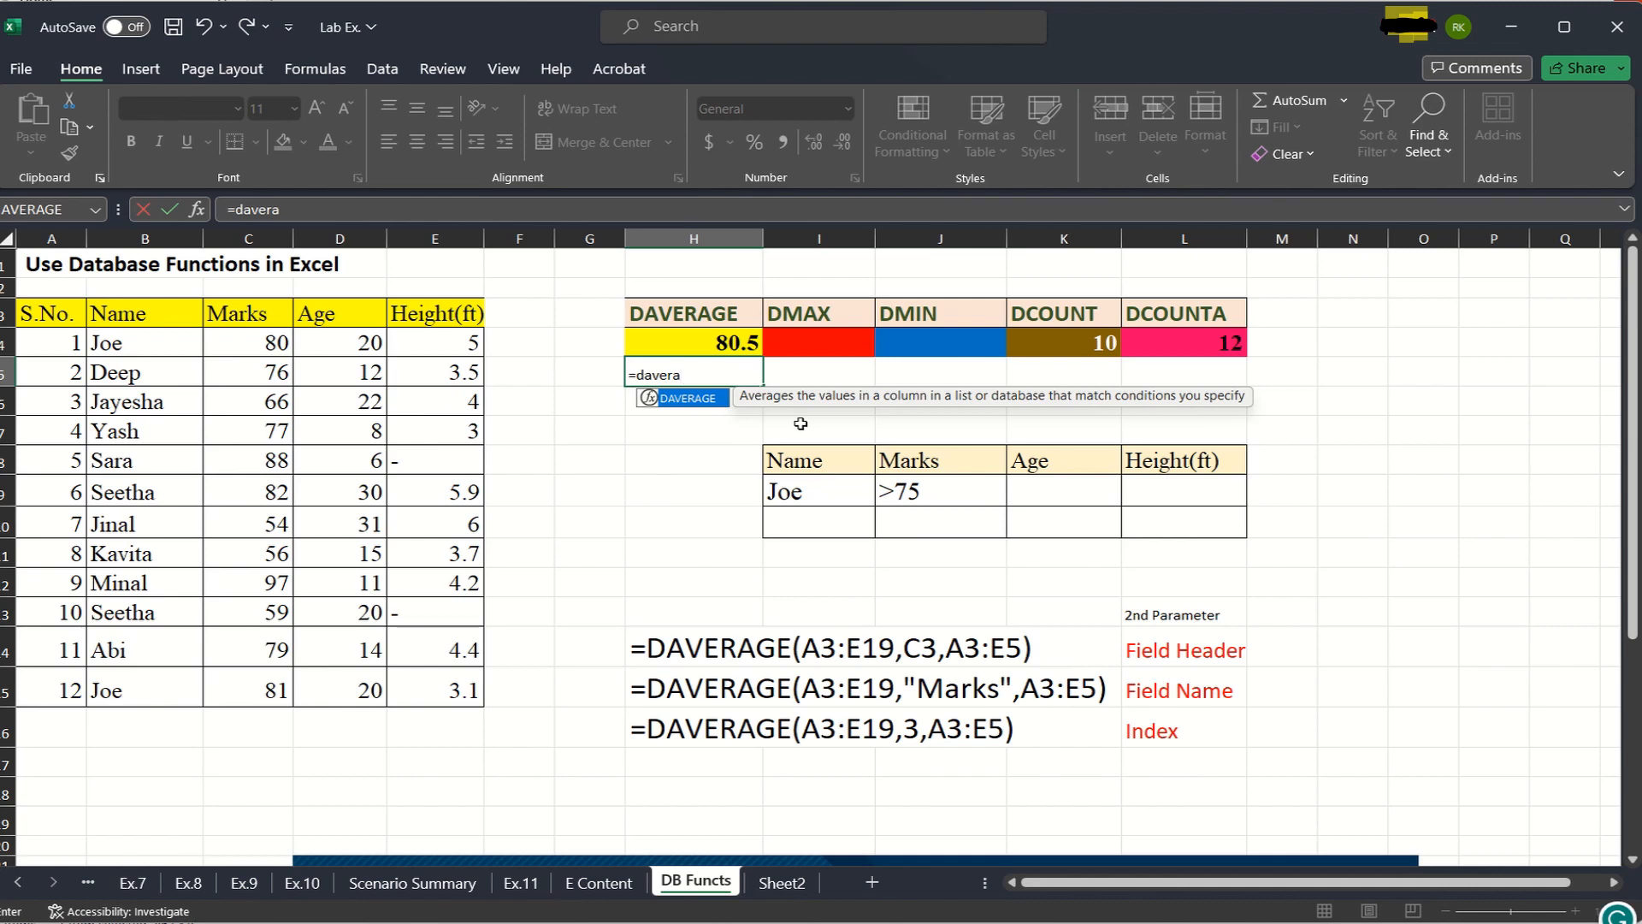
pyautogui.doubleClick(707, 401)
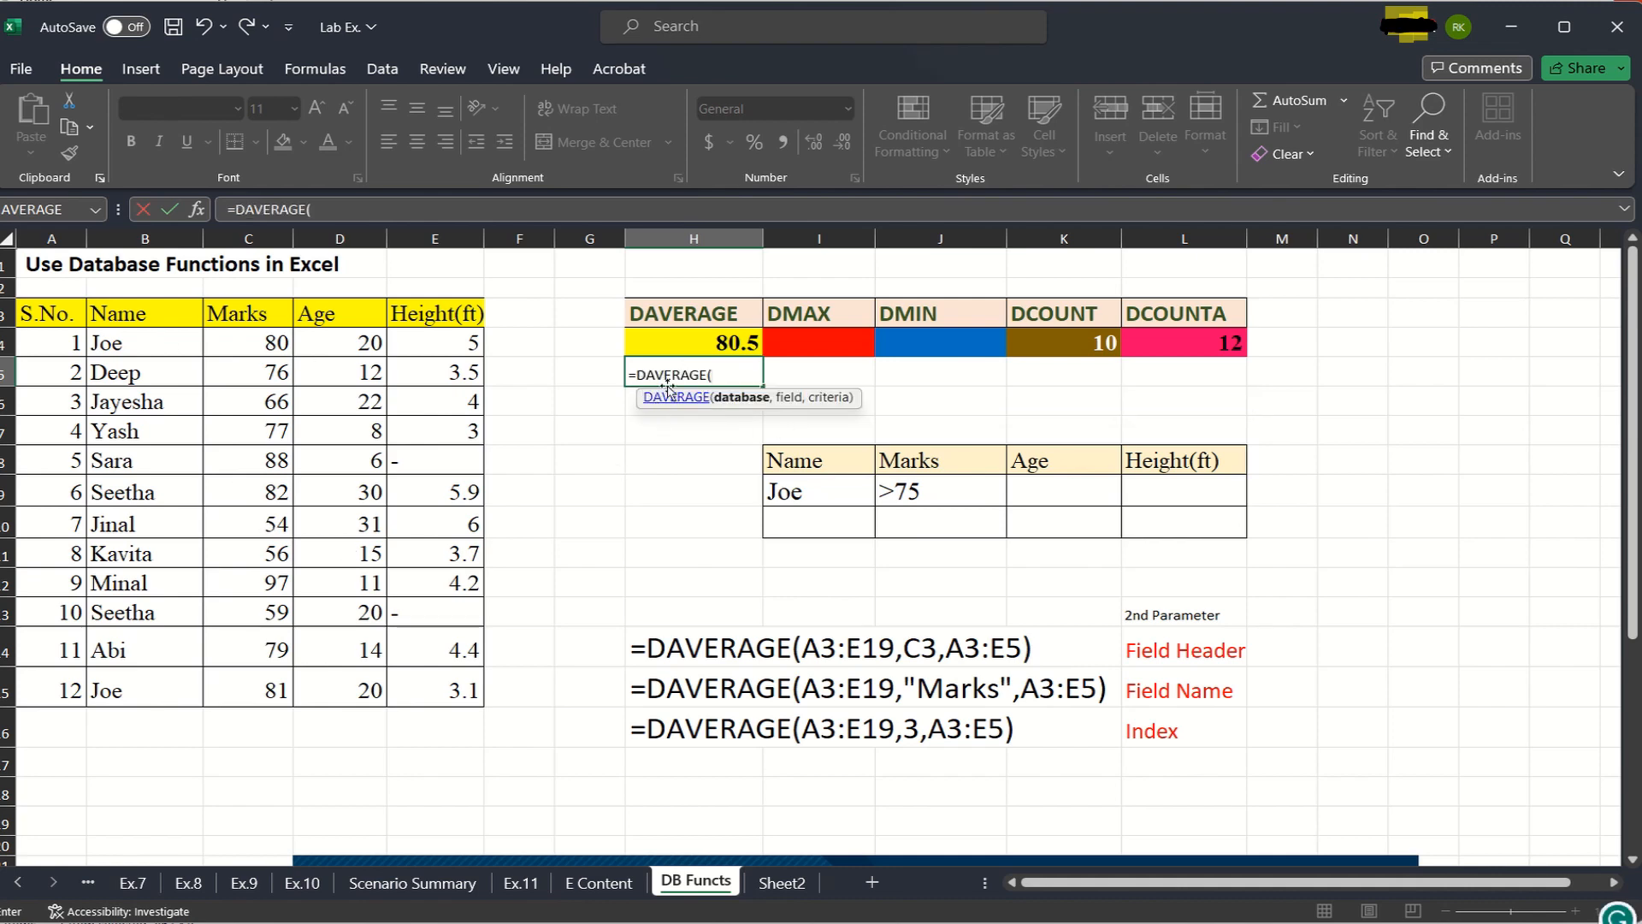
pyautogui.moveTo(38, 316); pyautogui.dragTo(436, 691)
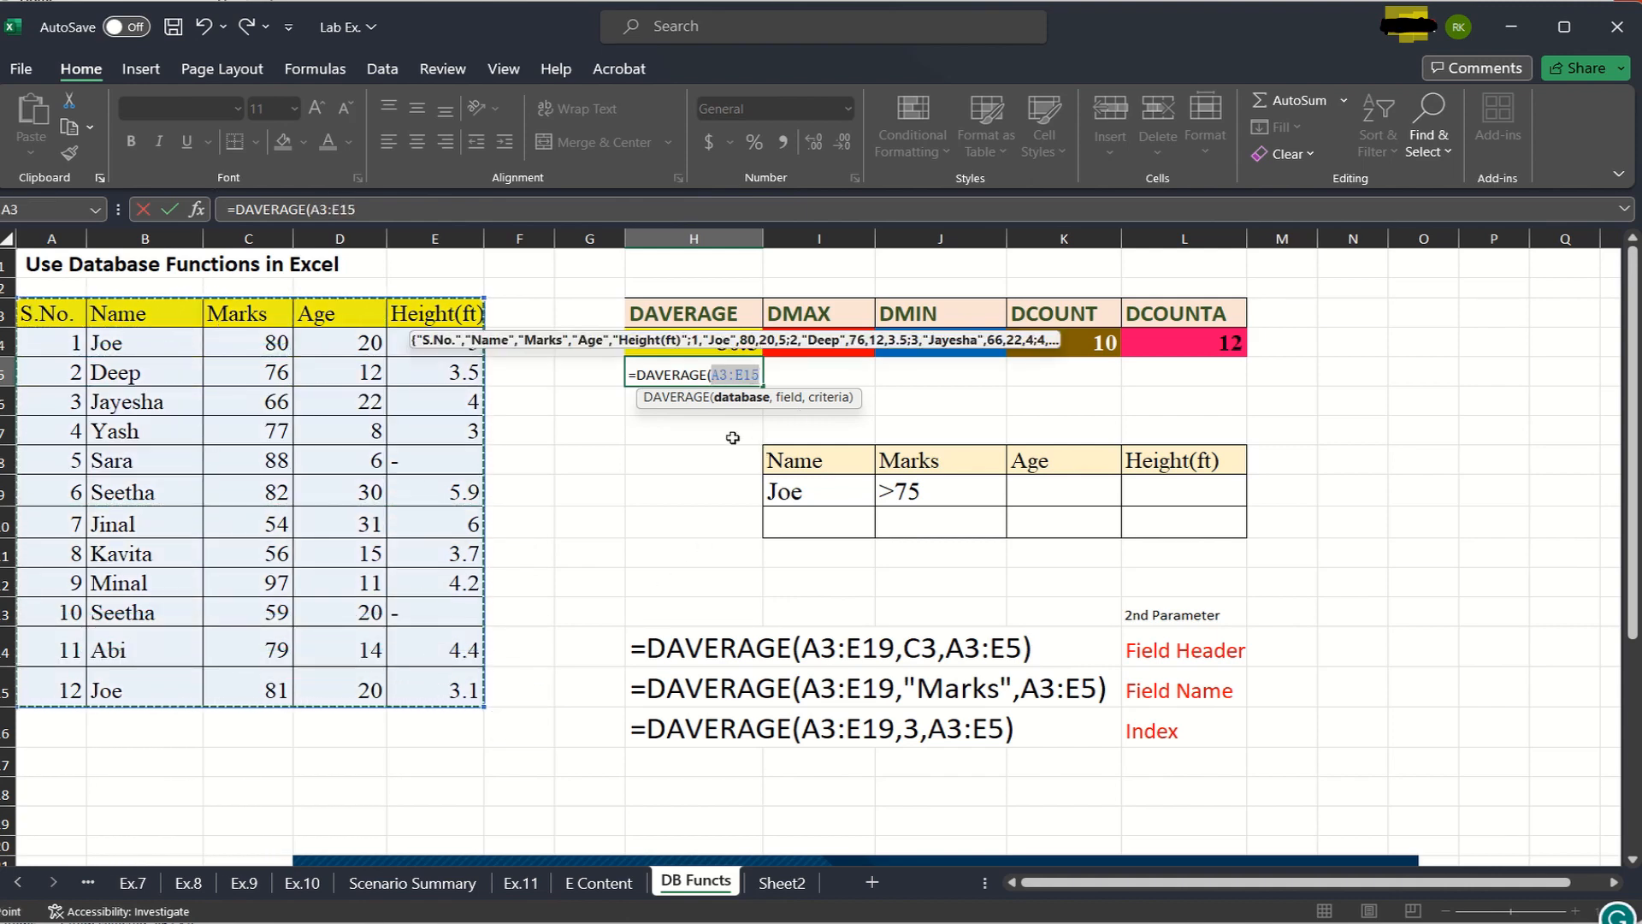
pyautogui.write(',')
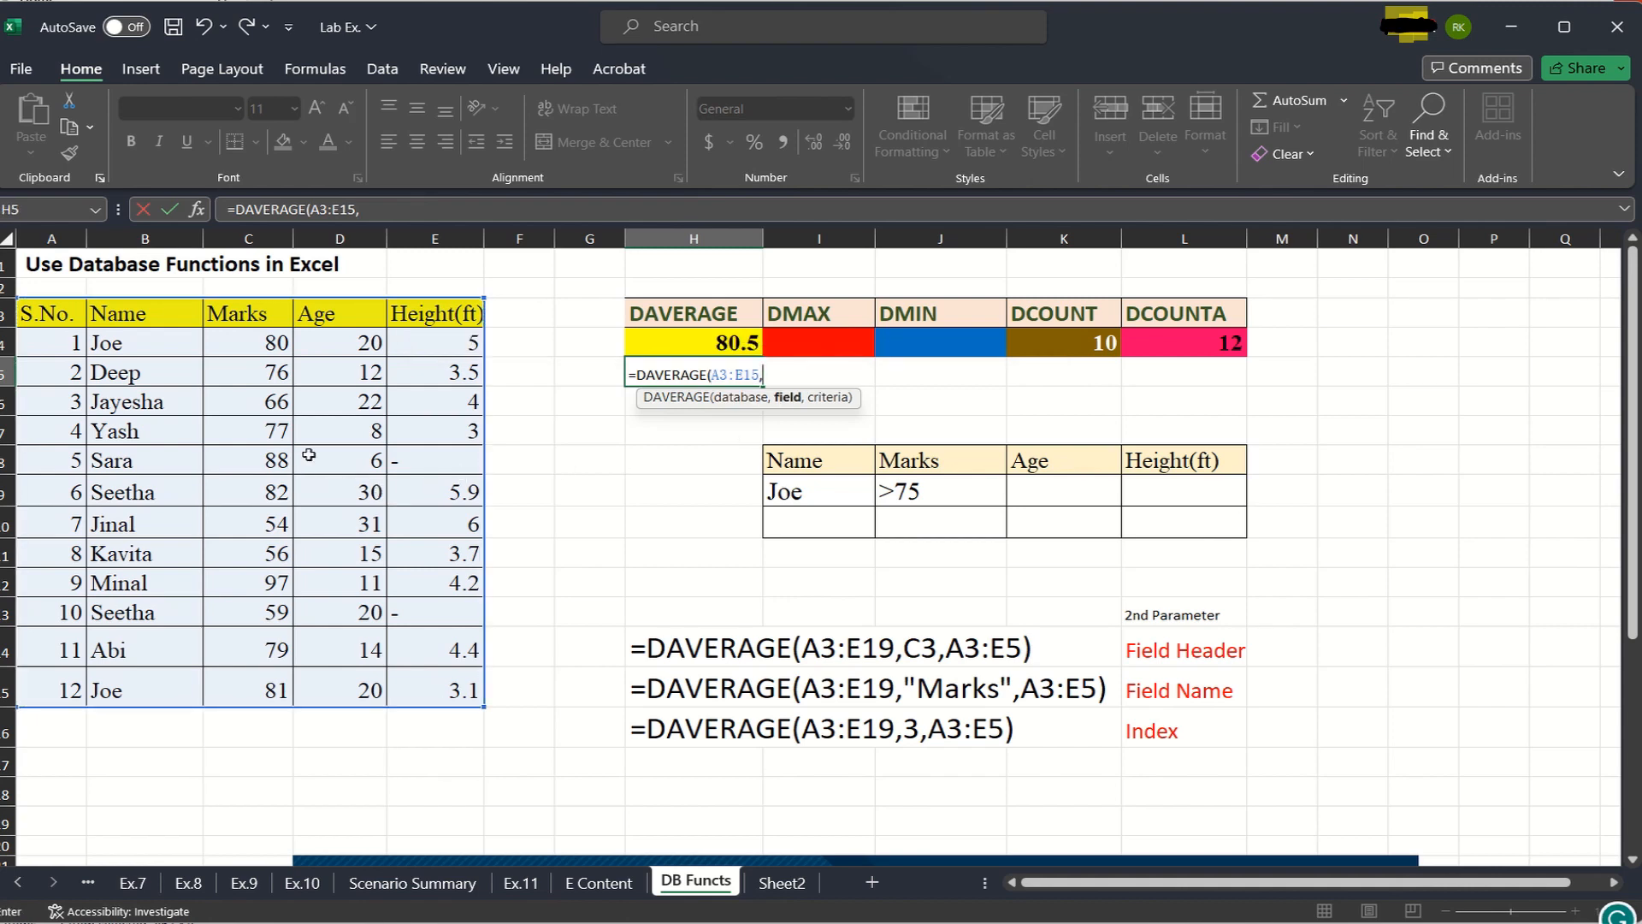
# - Complete the H5 DAVERAGE formula with the Marks header C3 as field and I8:J9 as criteria
pyautogui.click(247, 315)
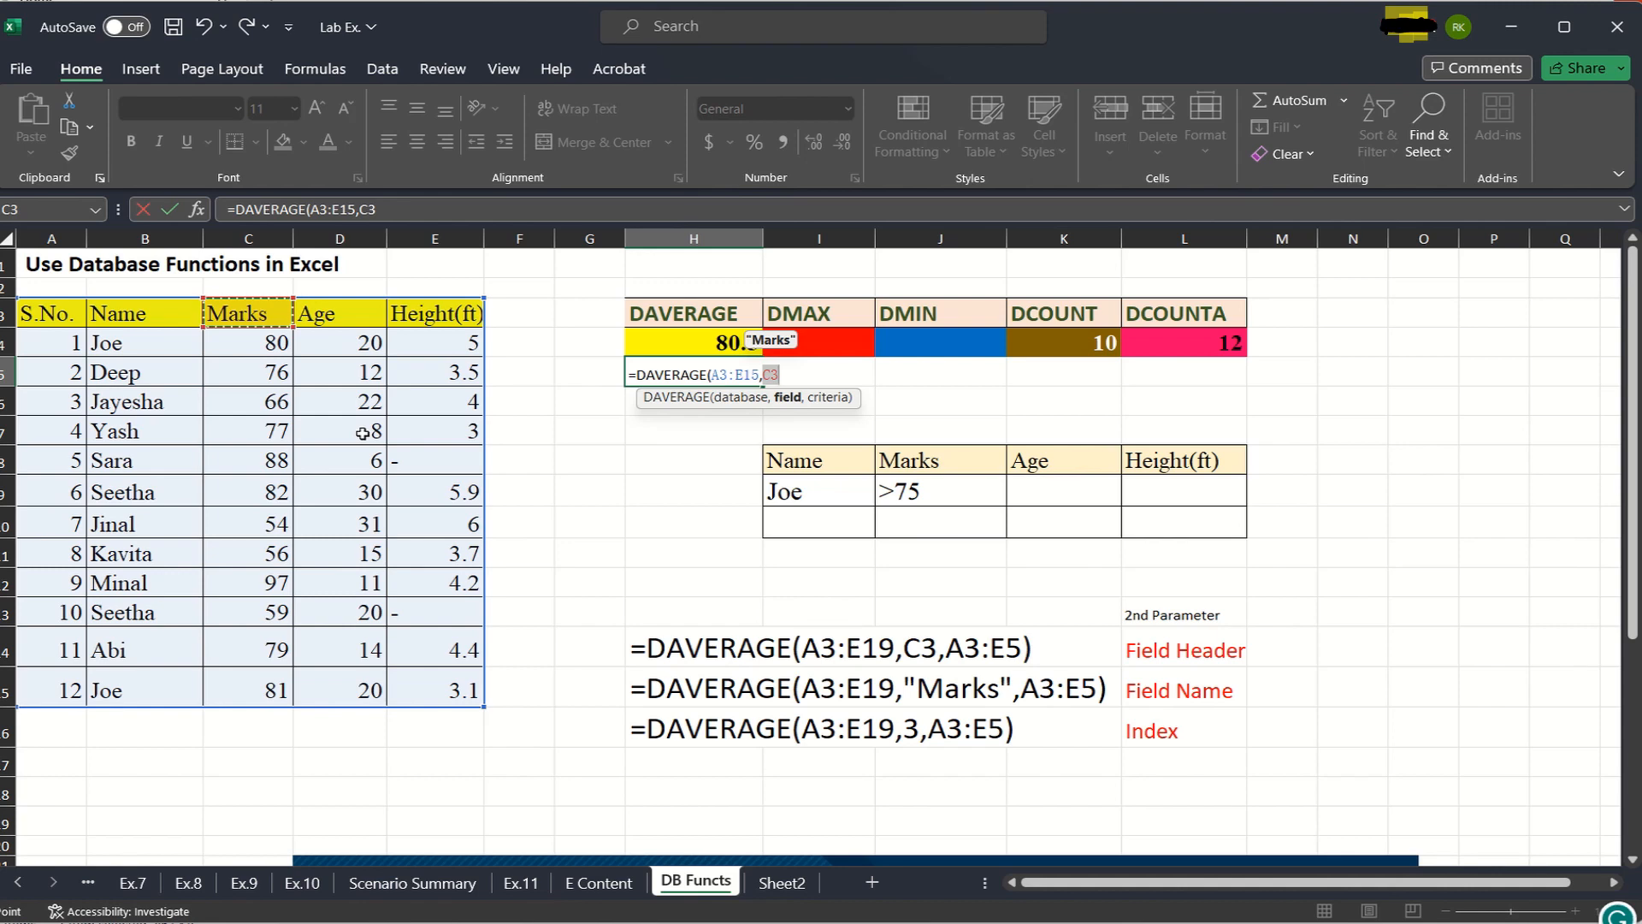
pyautogui.write(',')
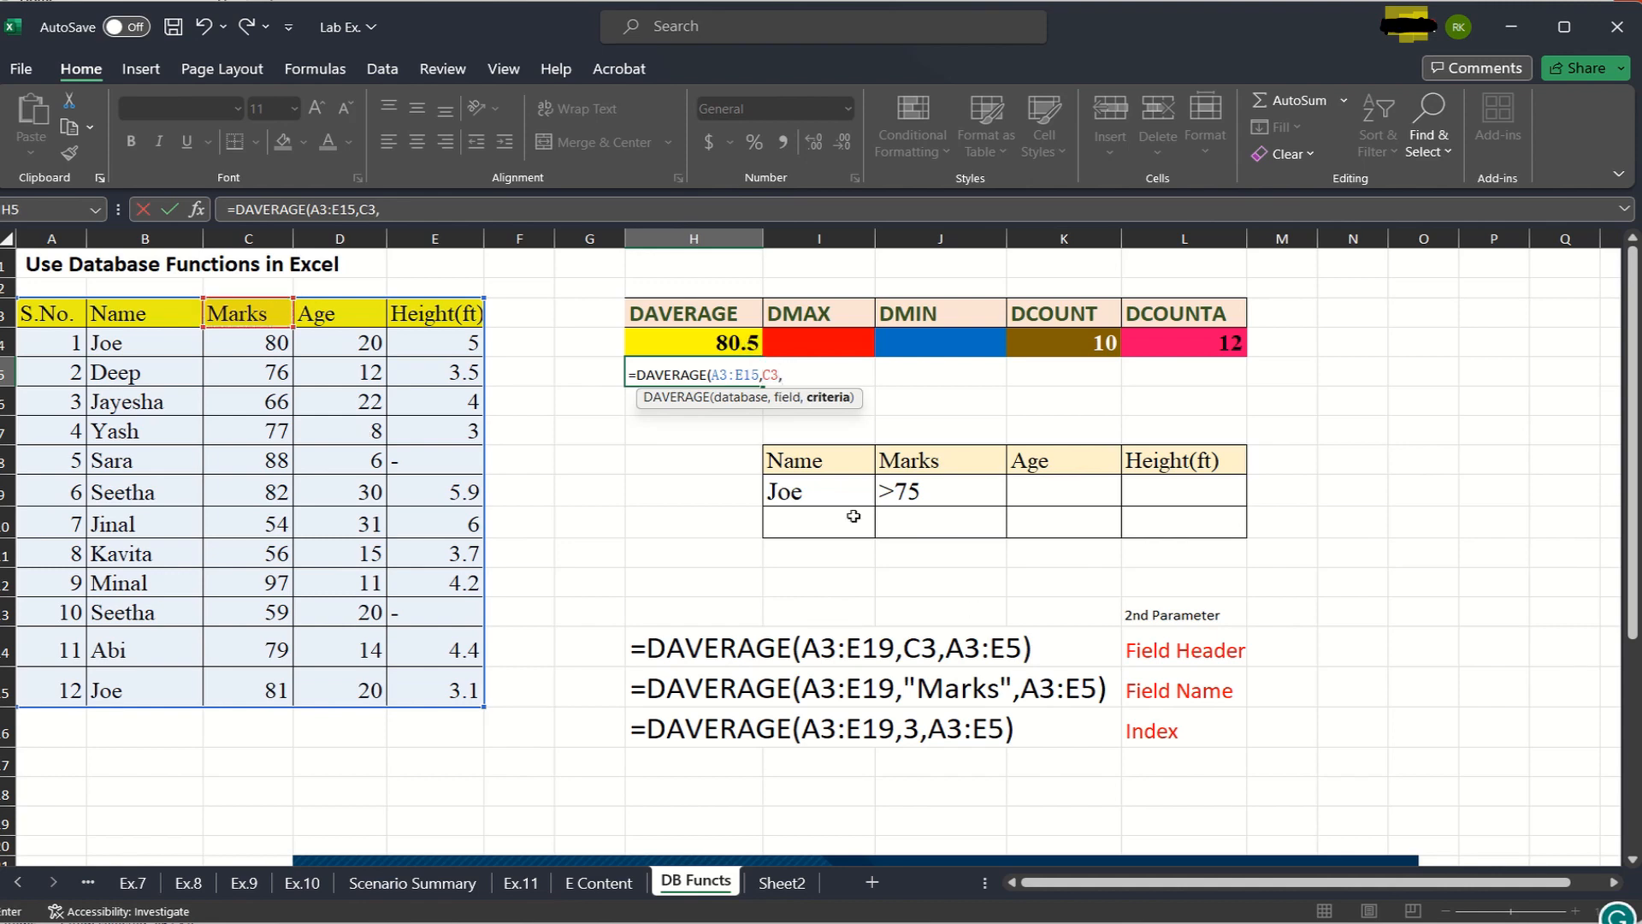
pyautogui.click(783, 459)
pyautogui.moveTo(783, 459); pyautogui.dragTo(913, 491)
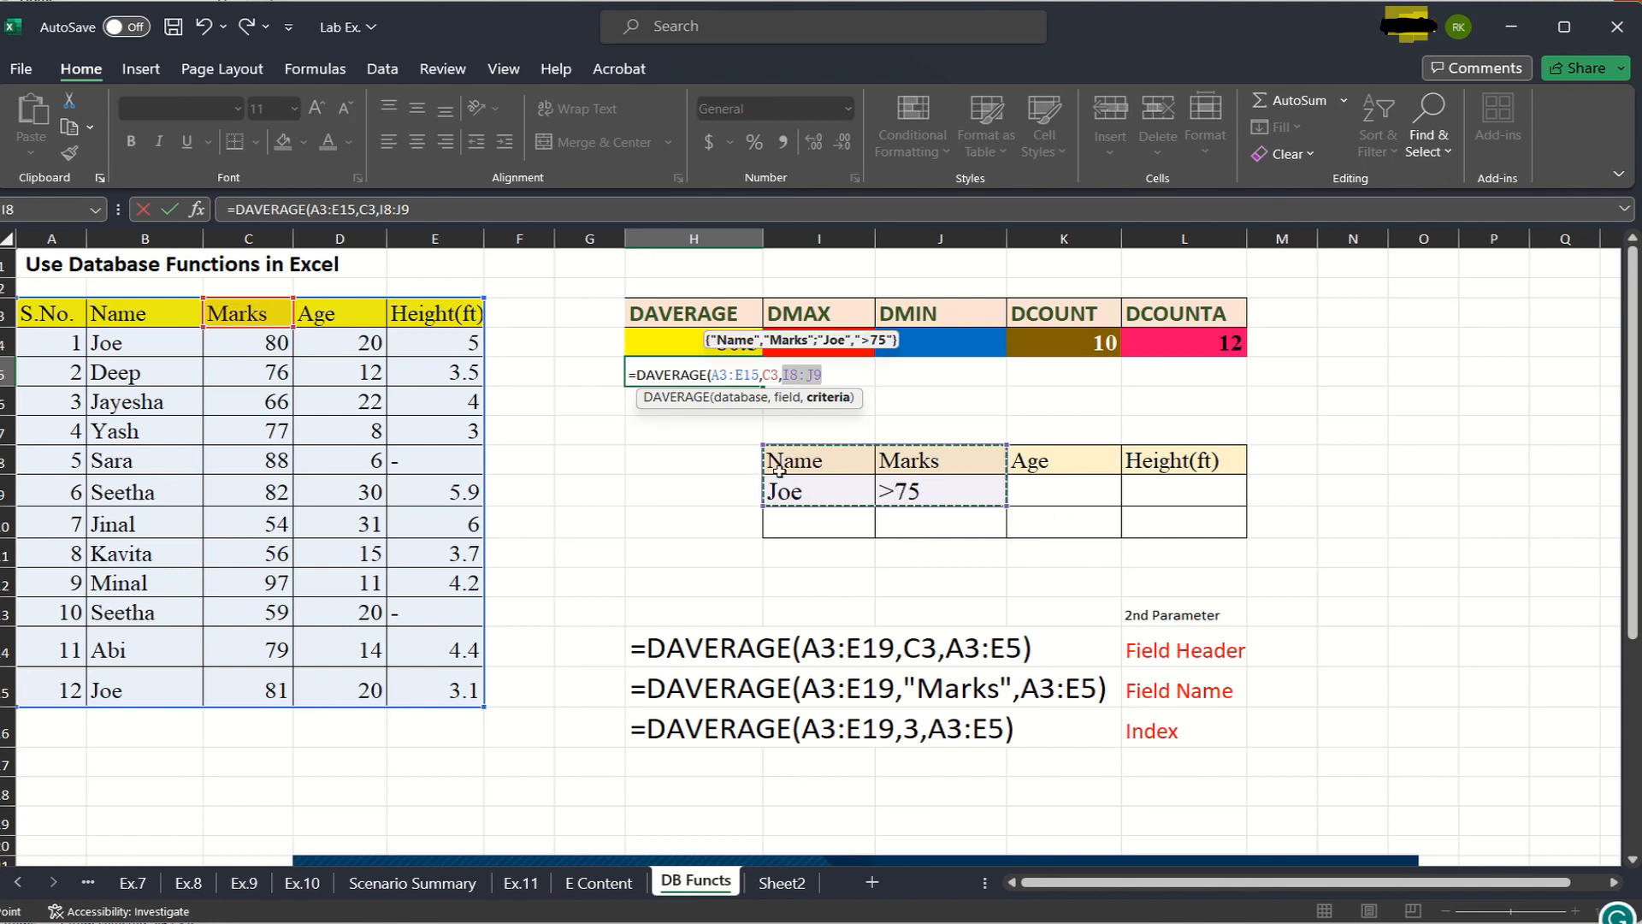
pyautogui.write(')')
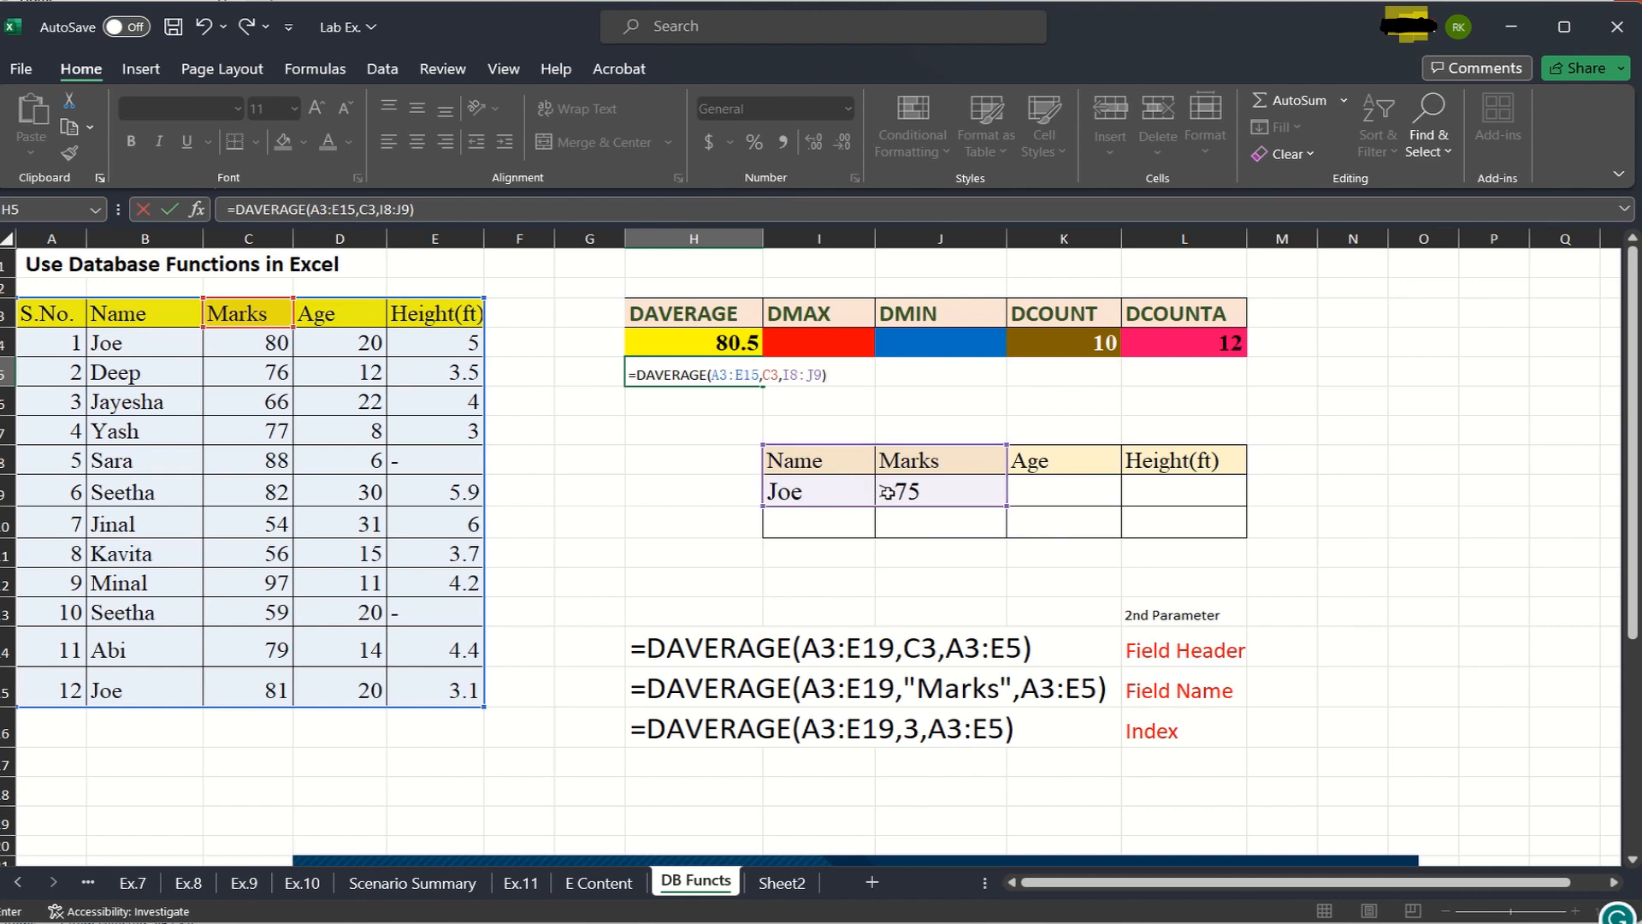
pyautogui.press('Return')
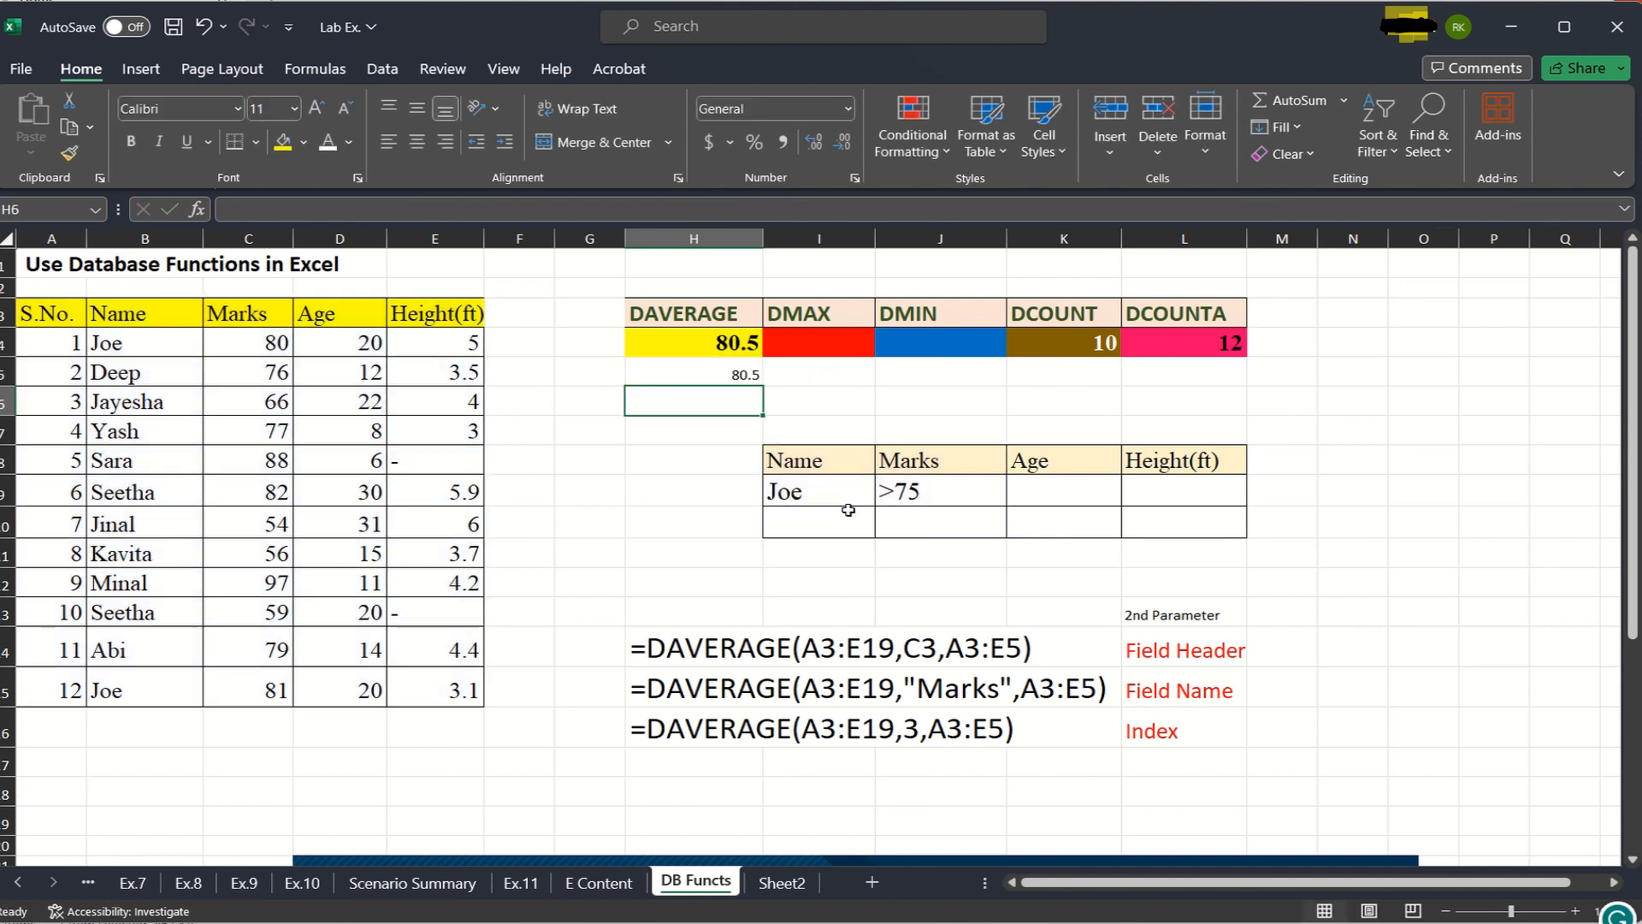
# - Set the font size of the DAVERAGE result in H5 to 20
pyautogui.click(737, 375)
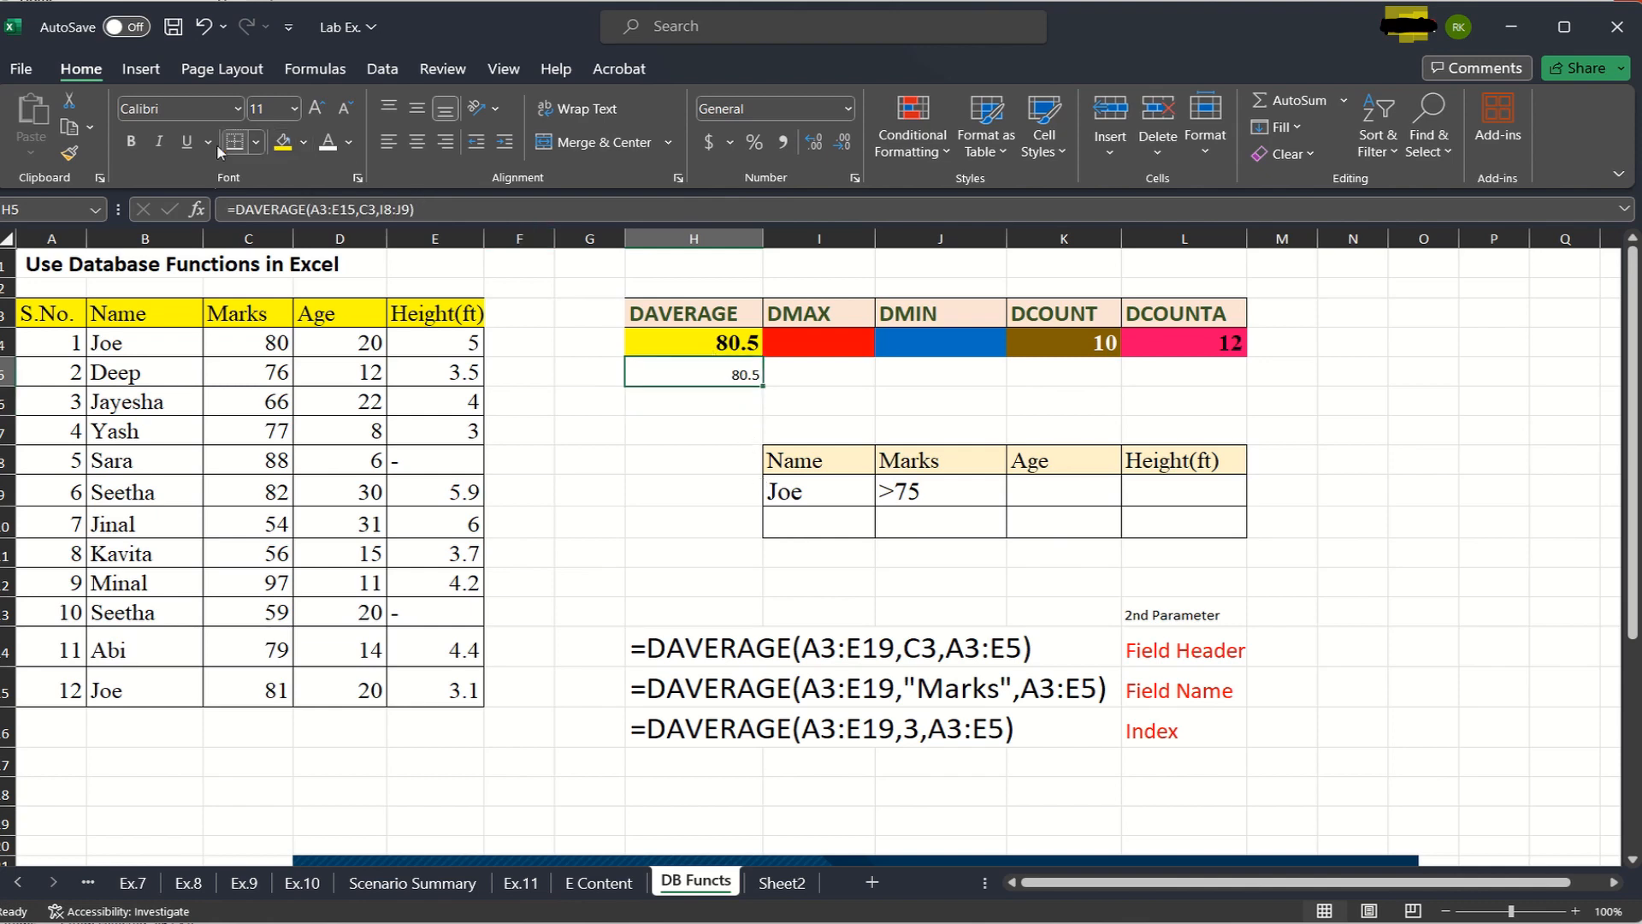
pyautogui.click(297, 113)
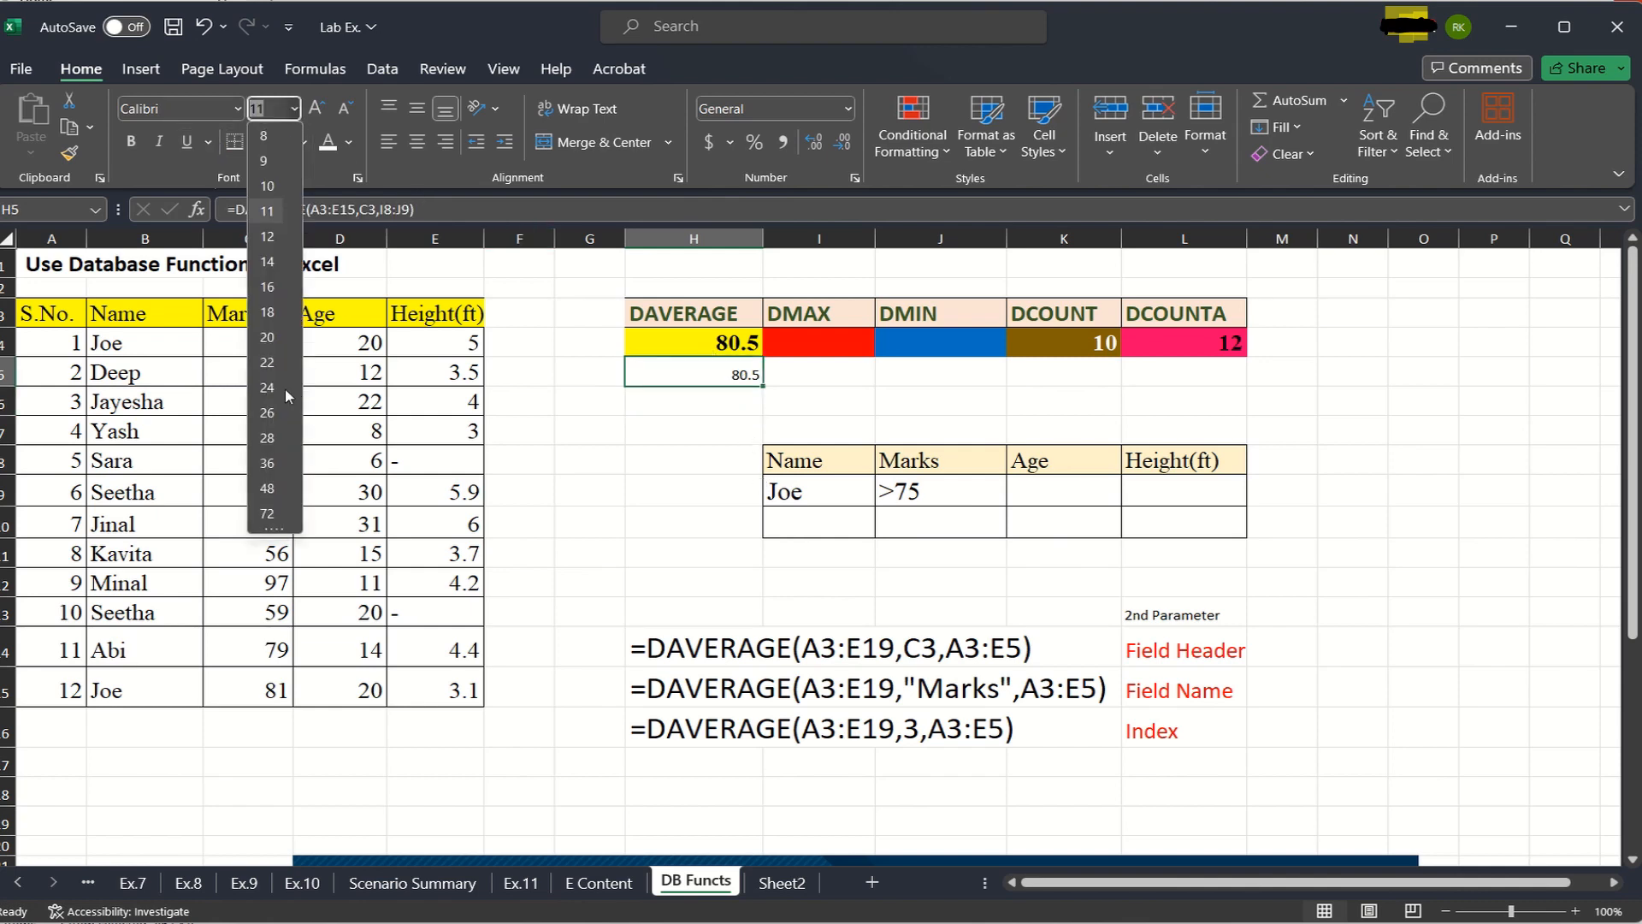
pyautogui.click(268, 339)
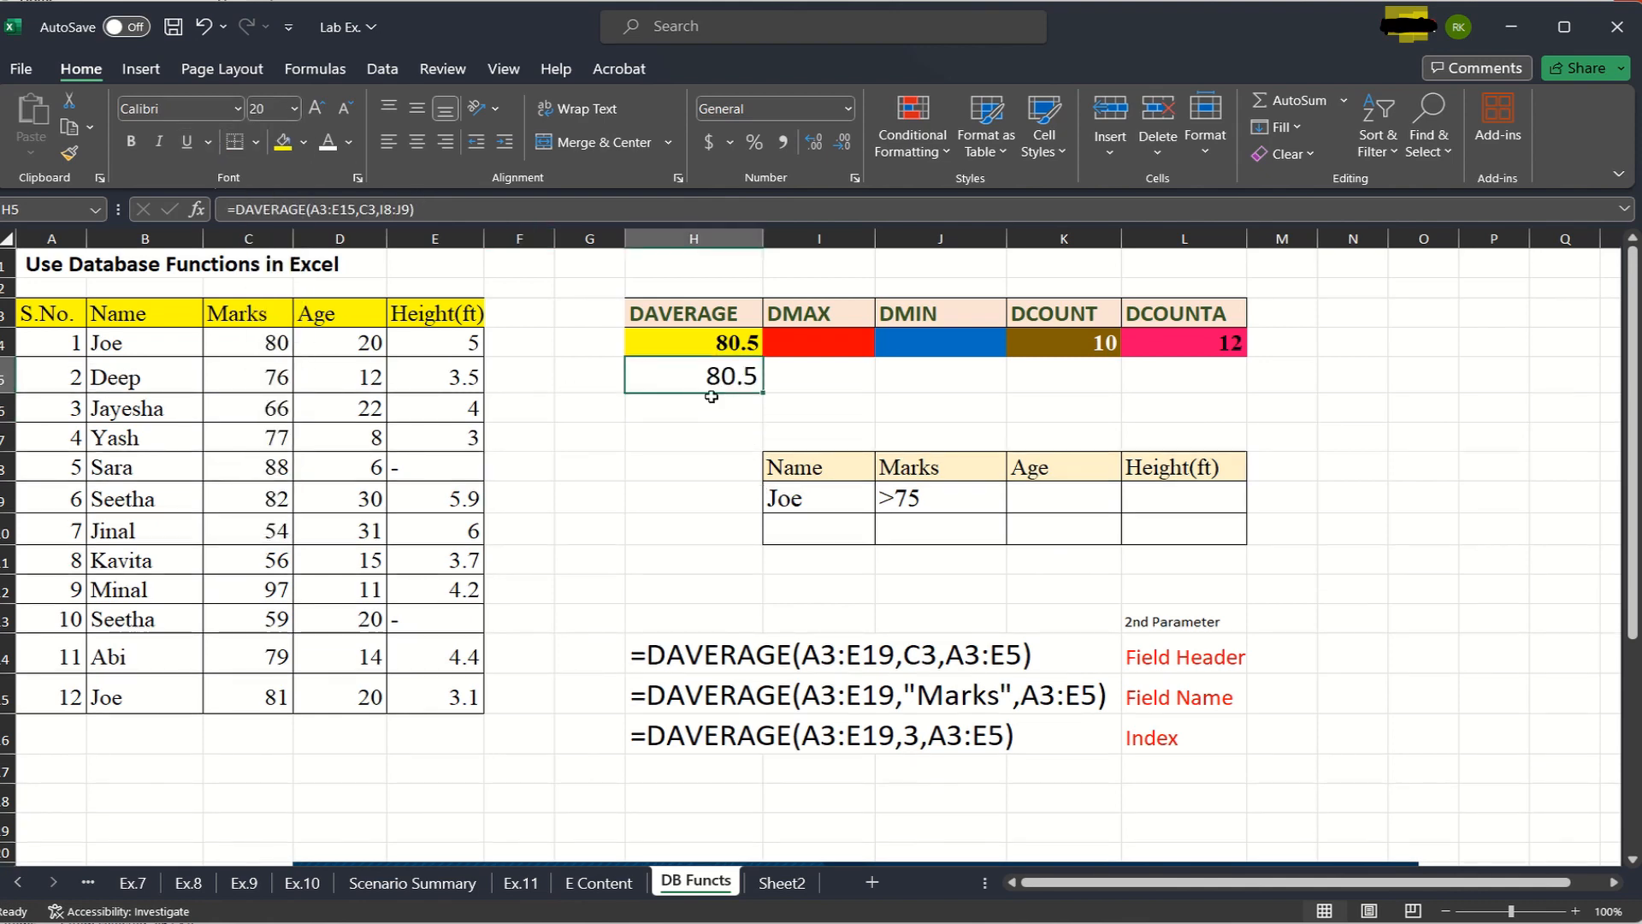
pyautogui.click(711, 429)
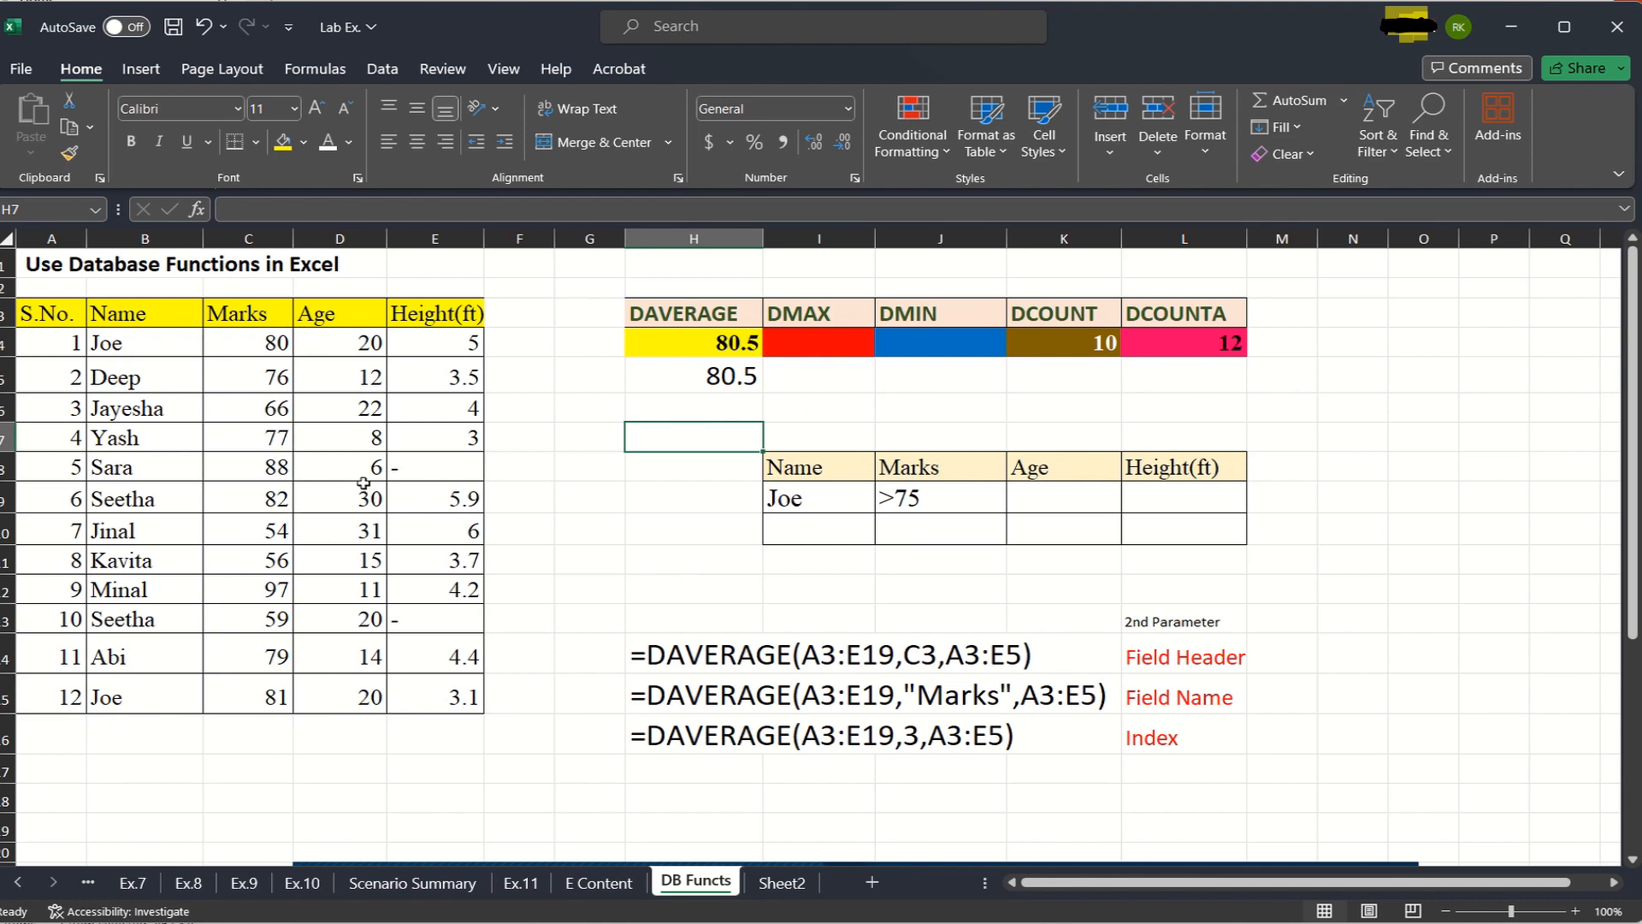
pyautogui.click(808, 344)
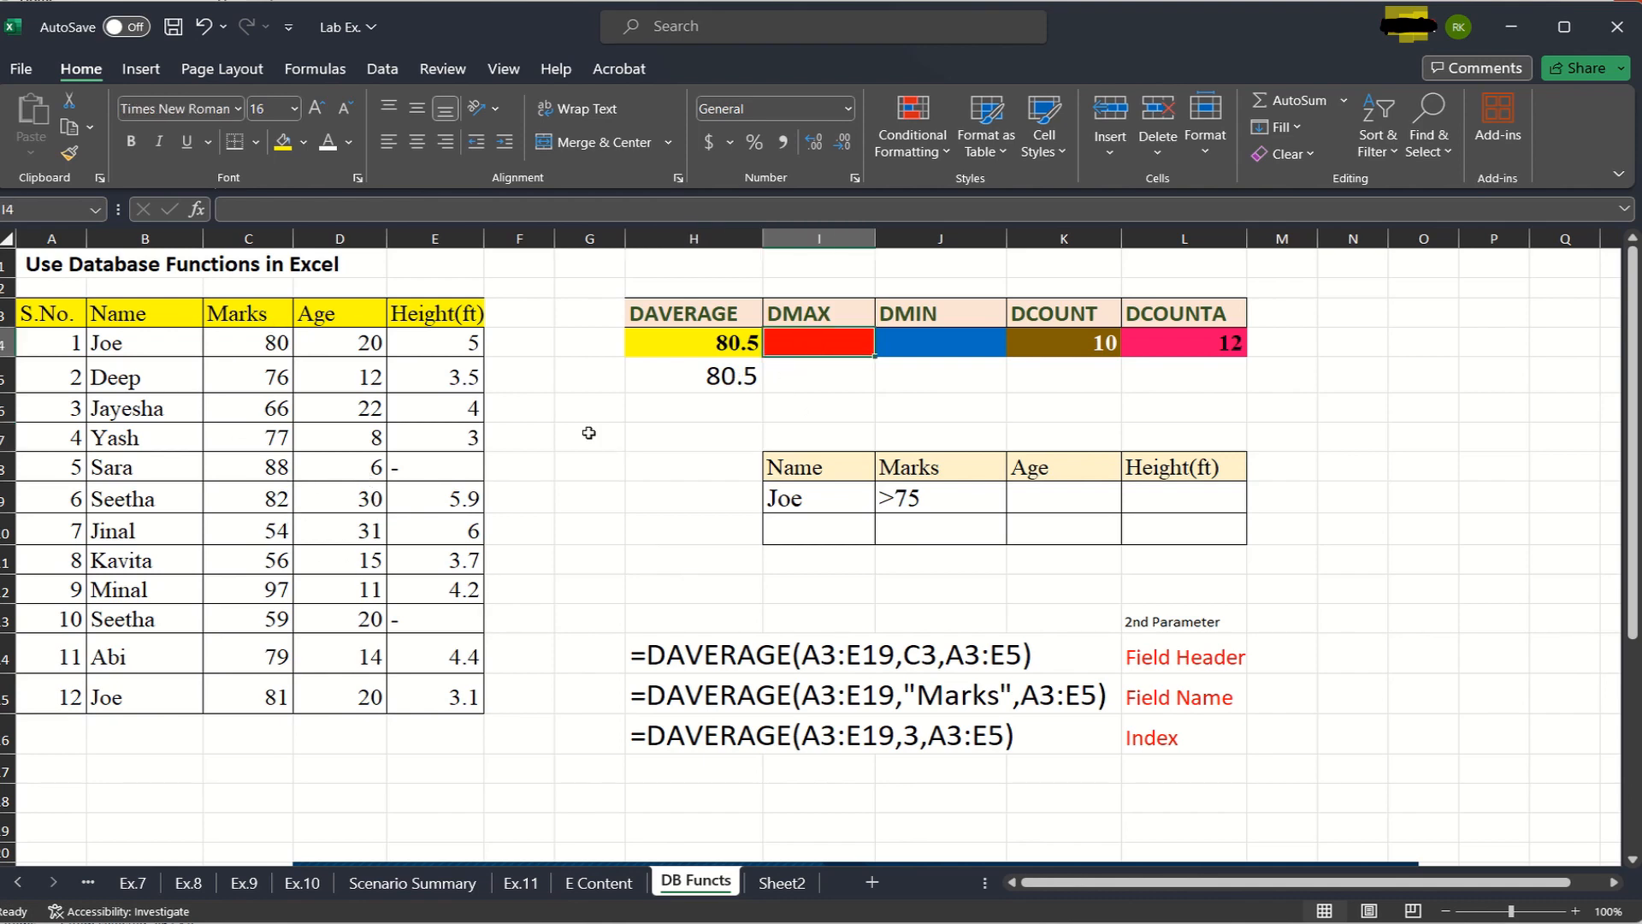
pyautogui.write('=')
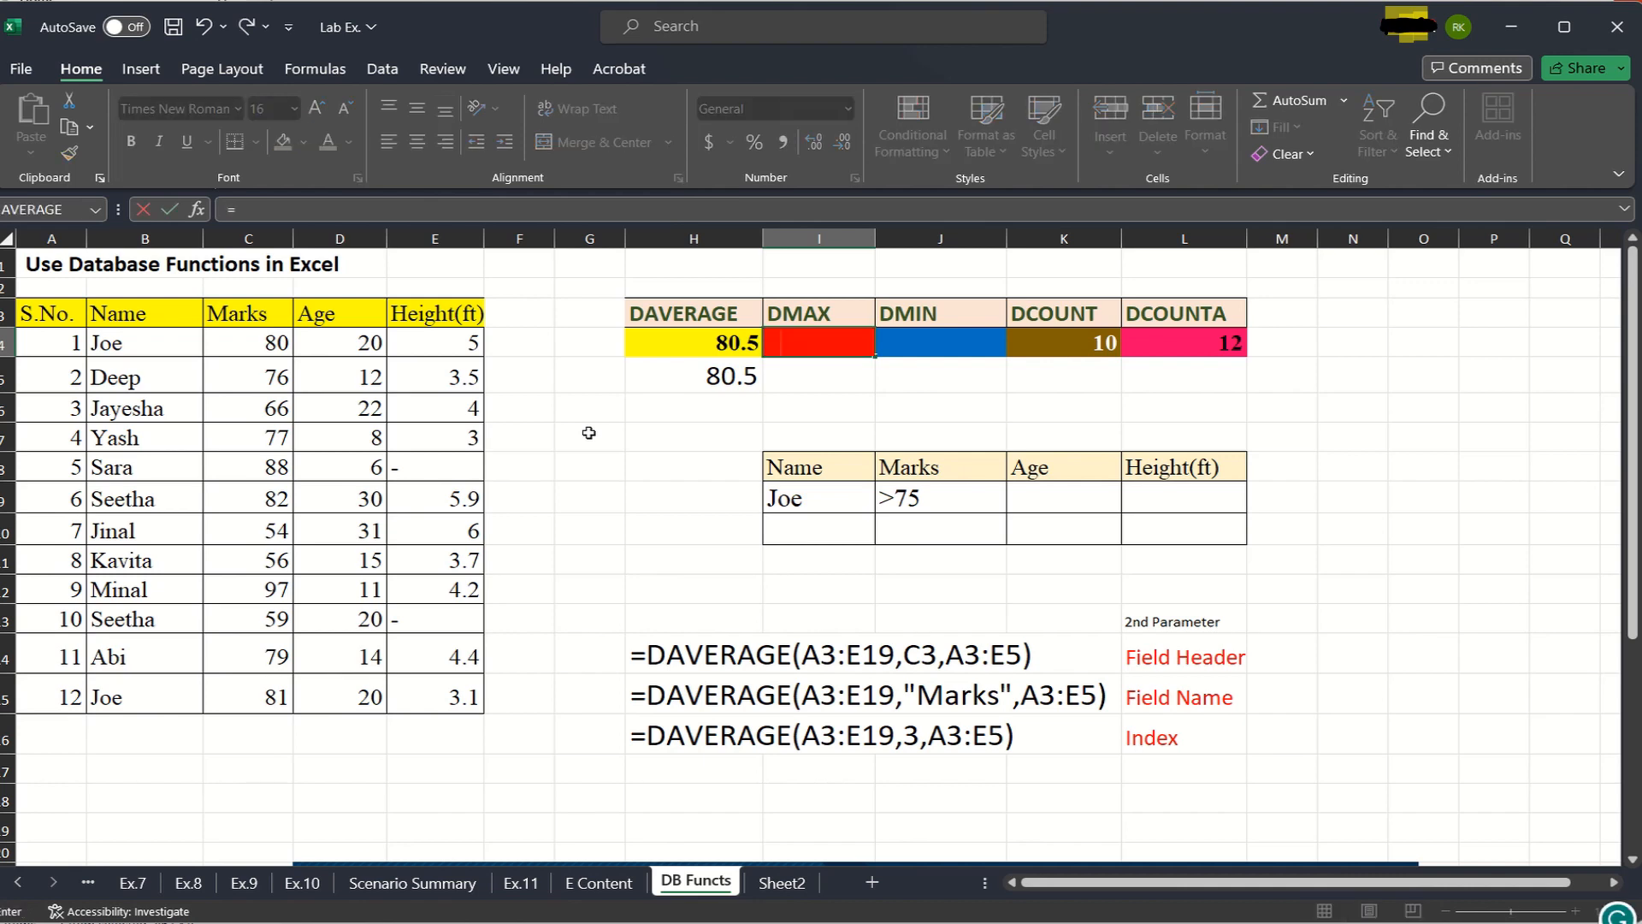
pyautogui.click(798, 340)
pyautogui.click(822, 384)
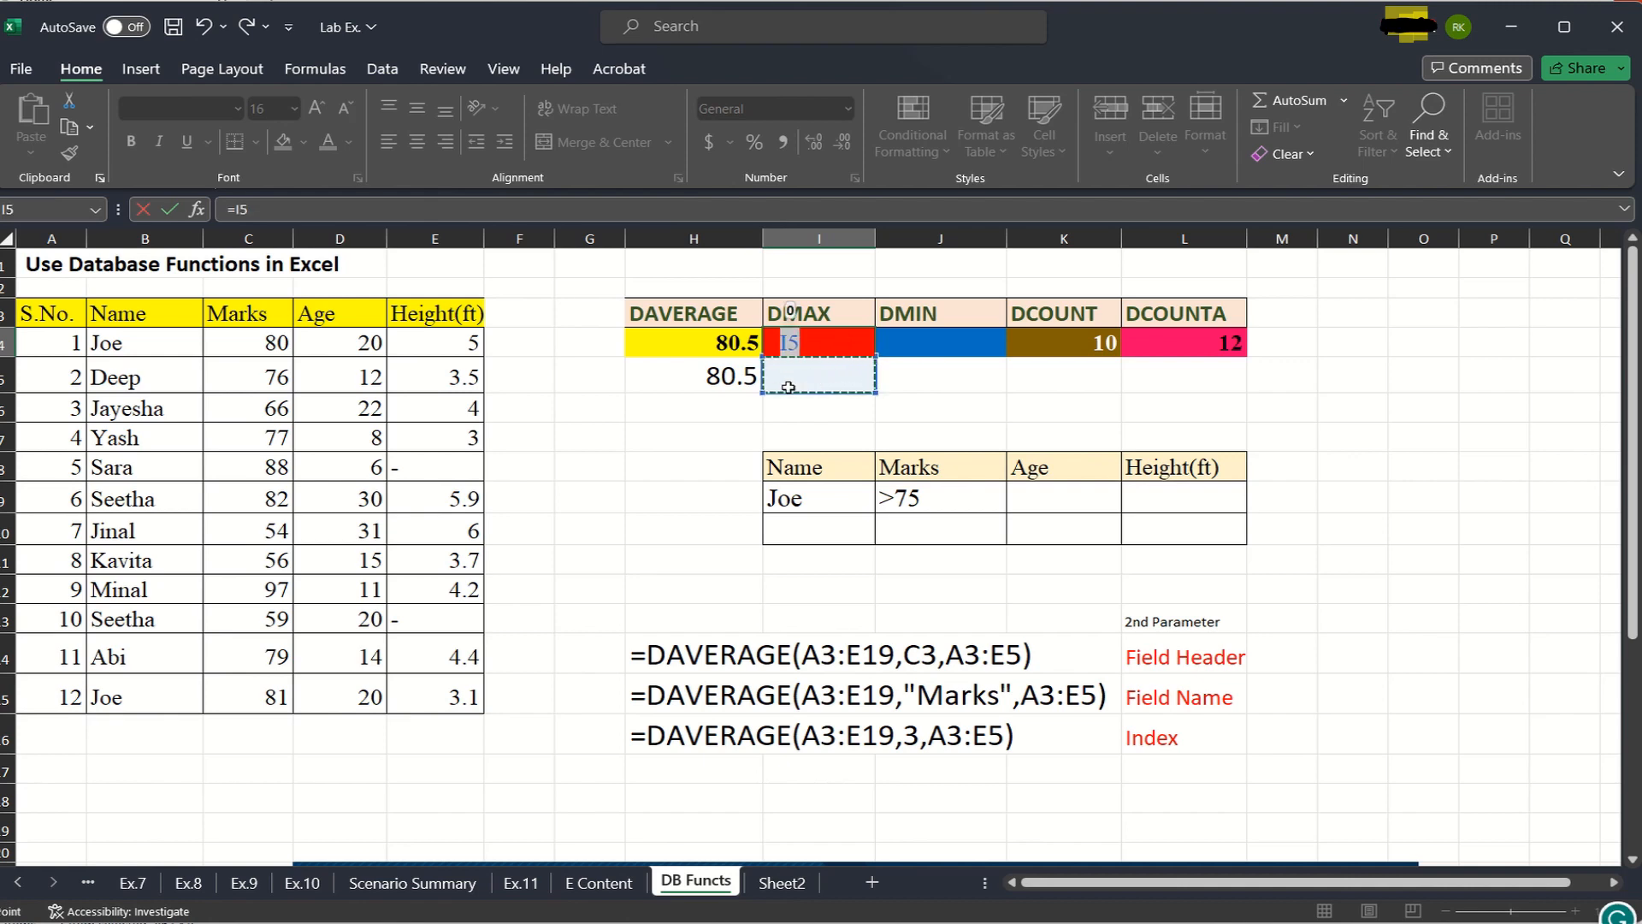
pyautogui.press('Escape')
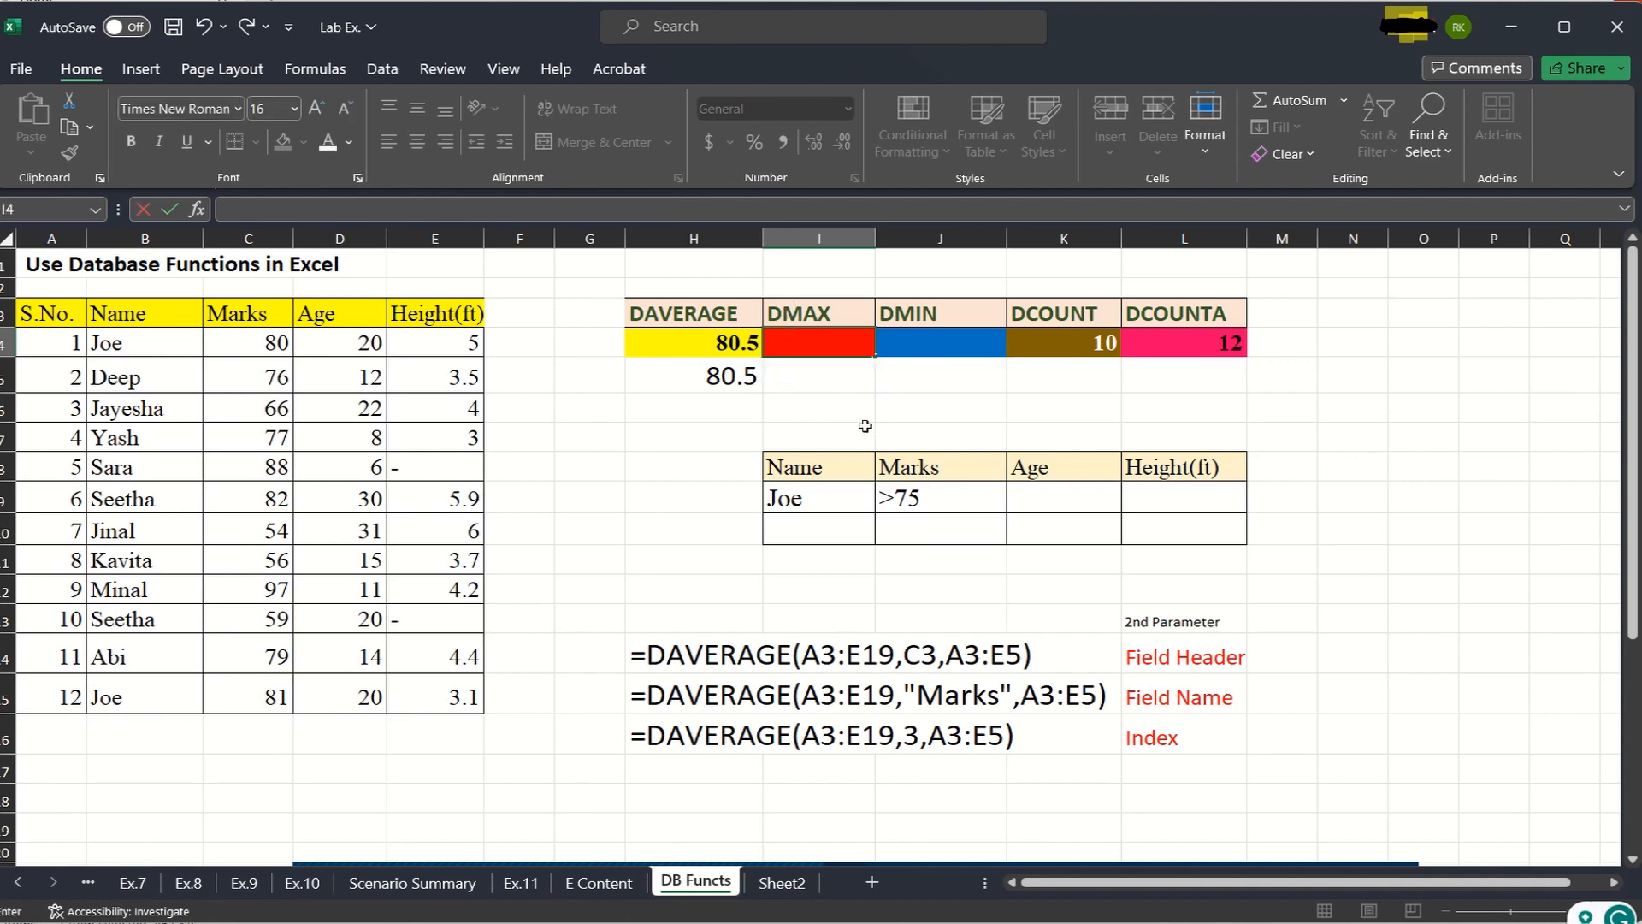
# - Try a DMAX formula in I5 with the student table A3:E15 as database and the Marks header C3 as field
pyautogui.click(815, 377)
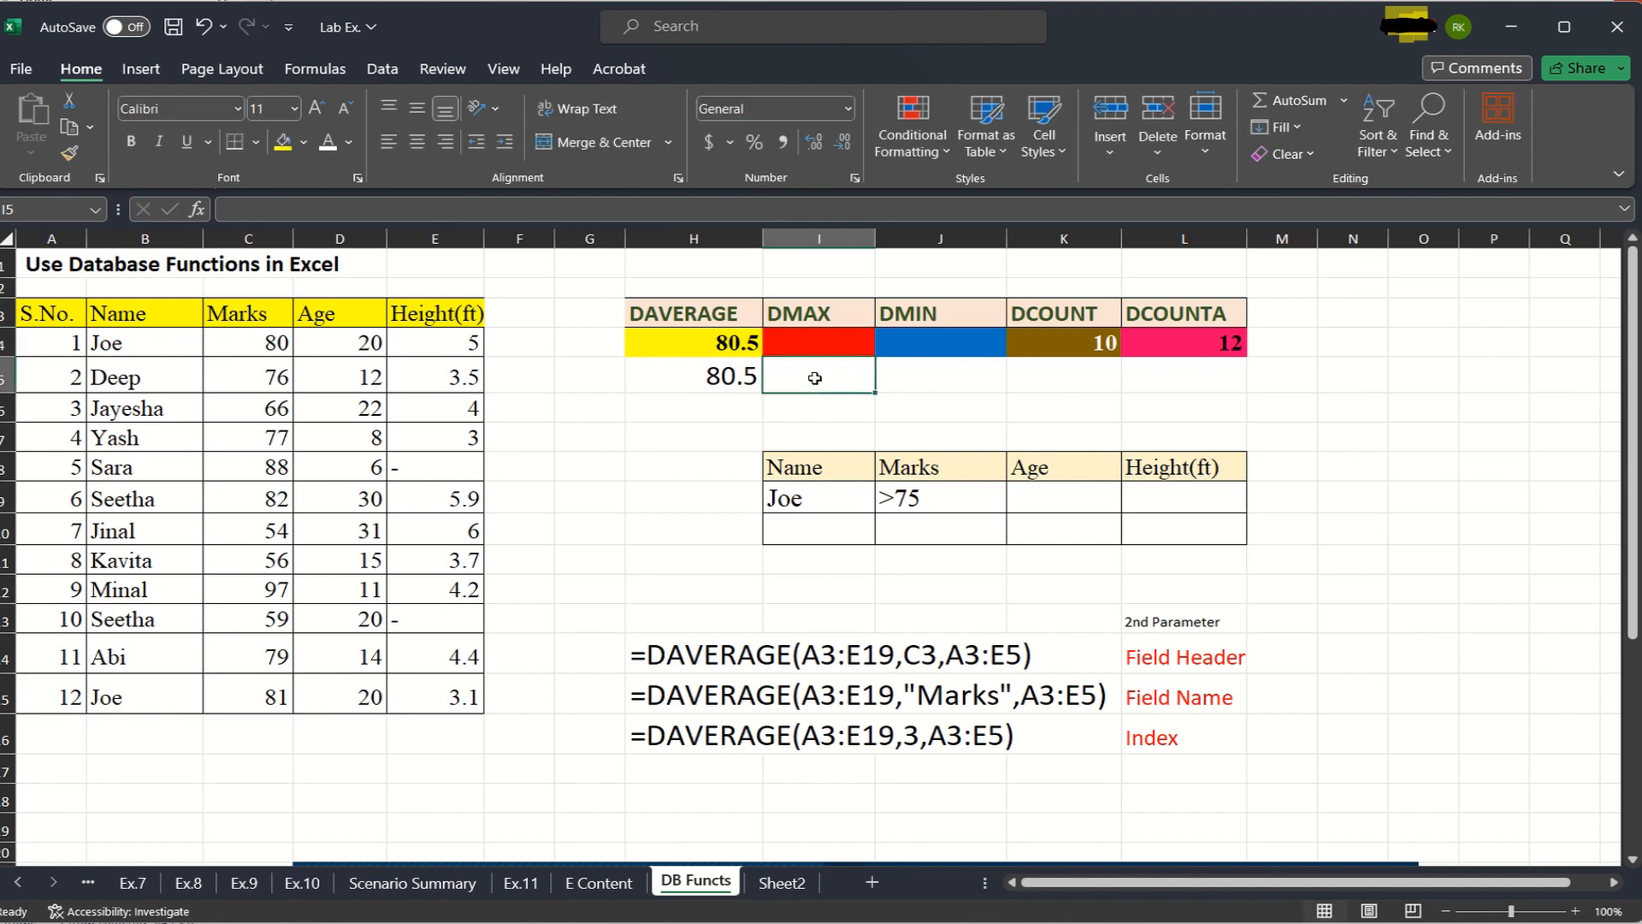
pyautogui.write('=')
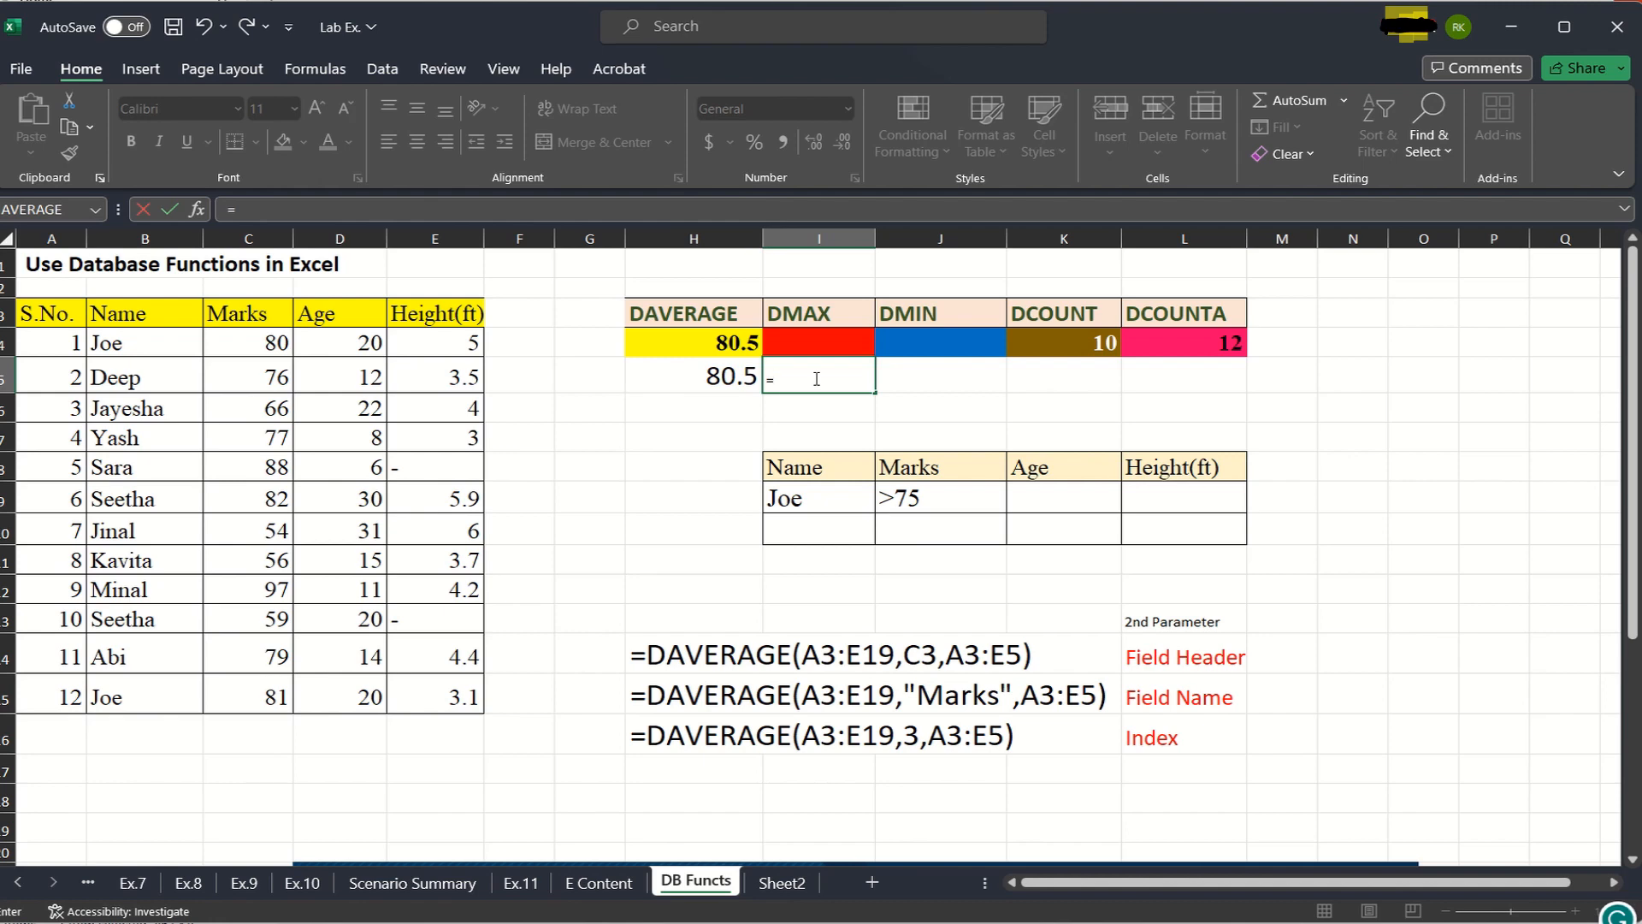
pyautogui.write('dma')
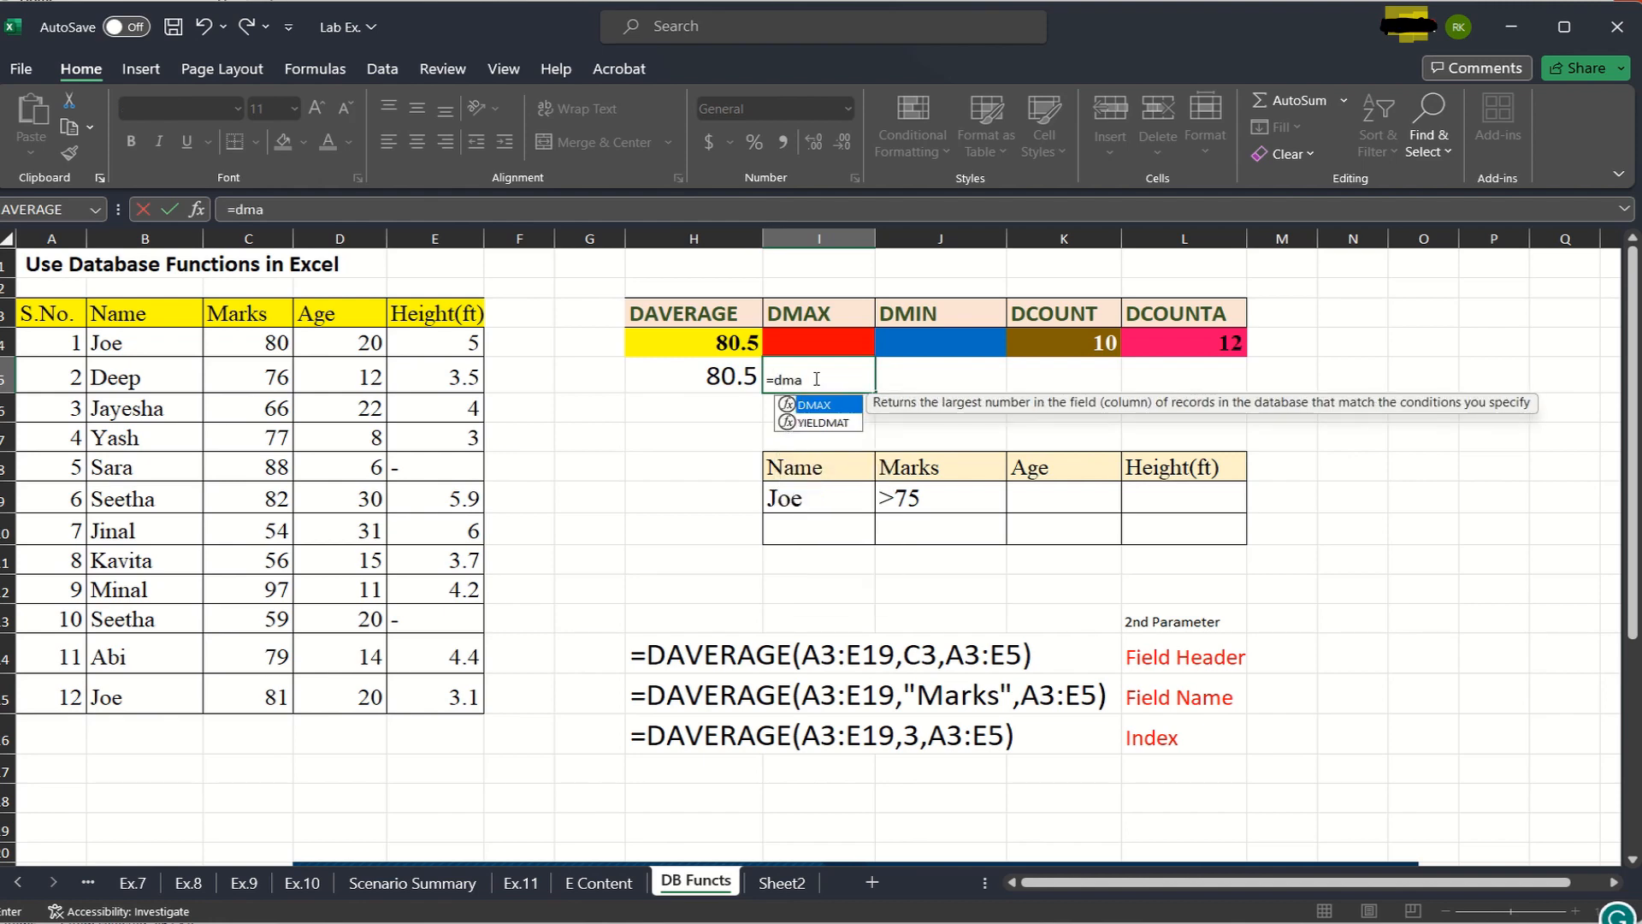
pyautogui.write('x')
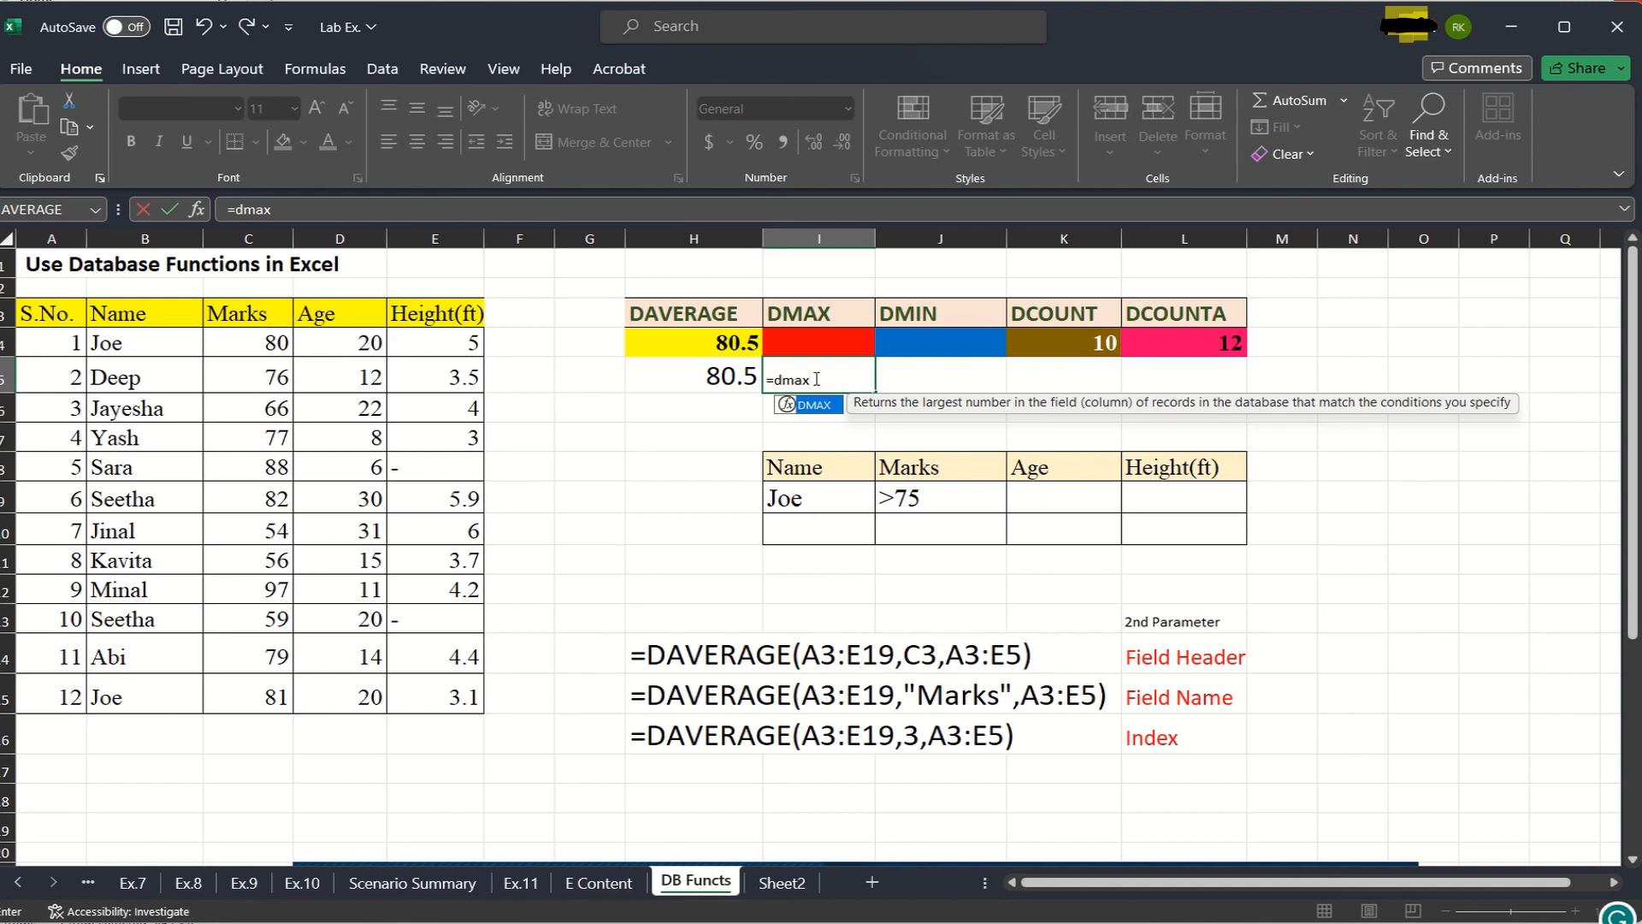
pyautogui.write('(')
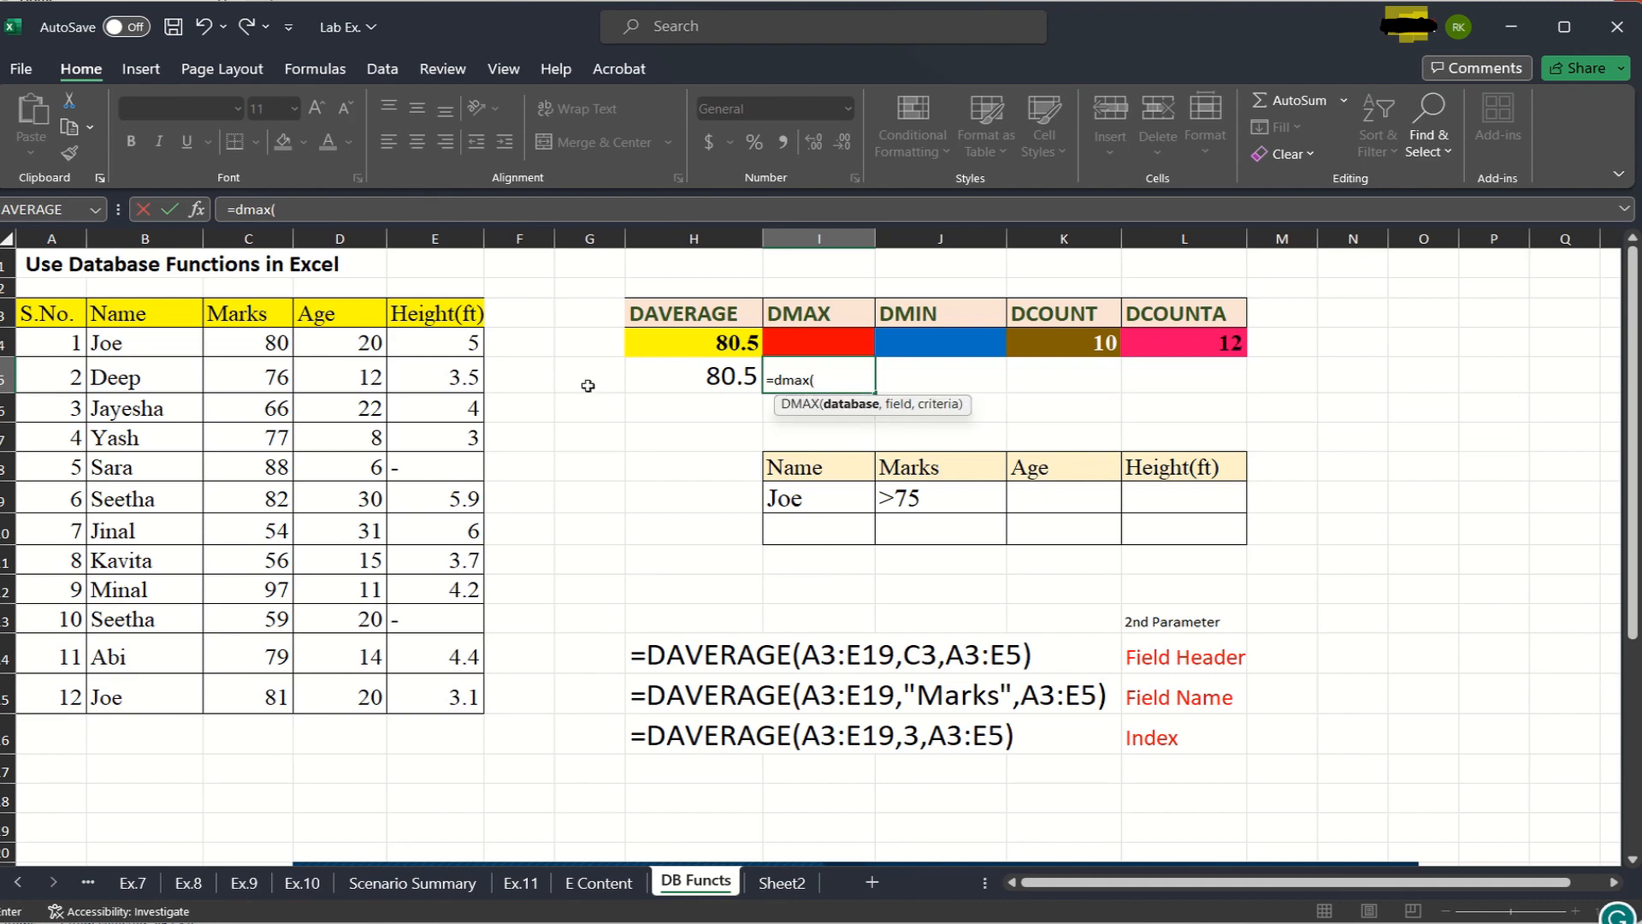
pyautogui.moveTo(36, 310); pyautogui.dragTo(417, 694)
pyautogui.write(',')
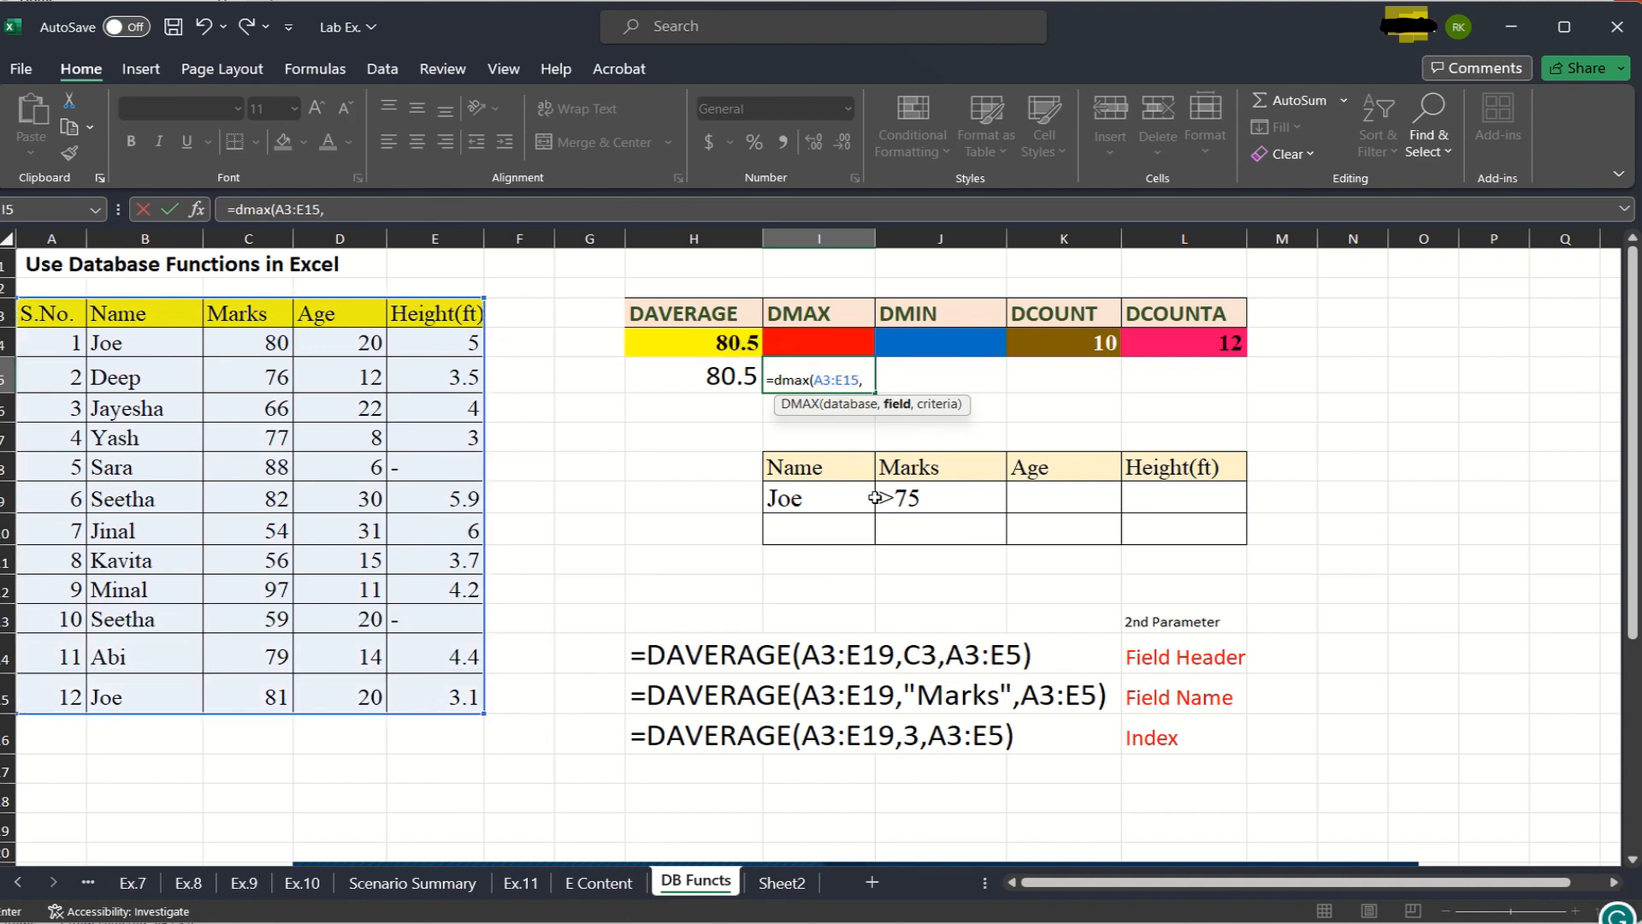
pyautogui.click(255, 323)
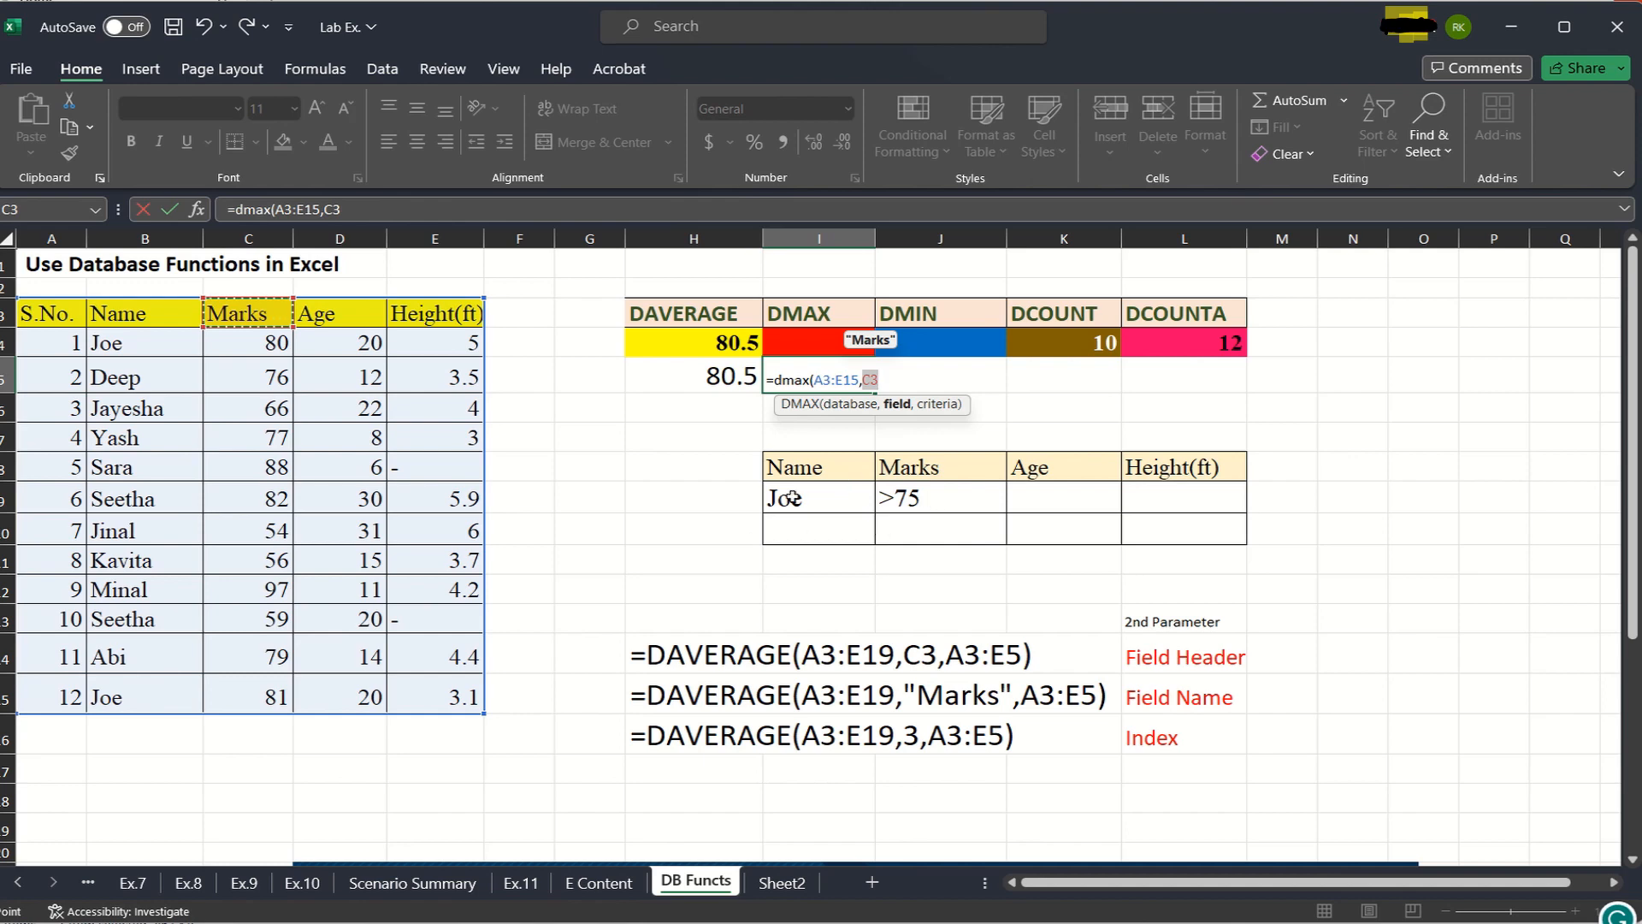
pyautogui.write(',')
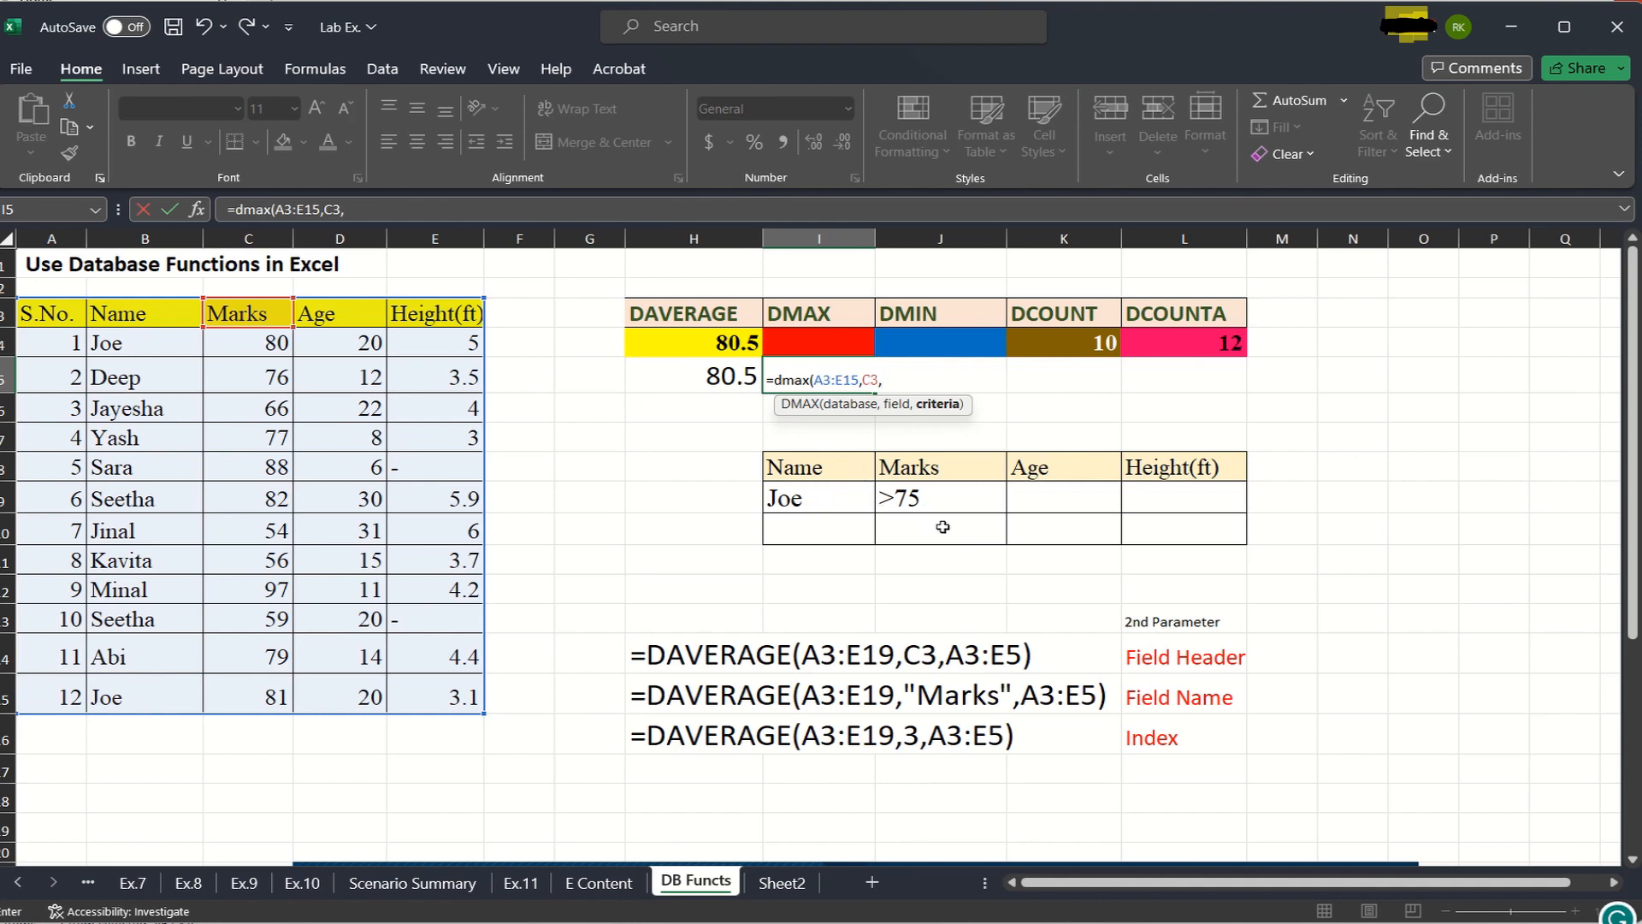
# - Try the Marks criteria cells J8 and J9 as the DMAX criteria, and discard the formula entry in I5
pyautogui.click(940, 469)
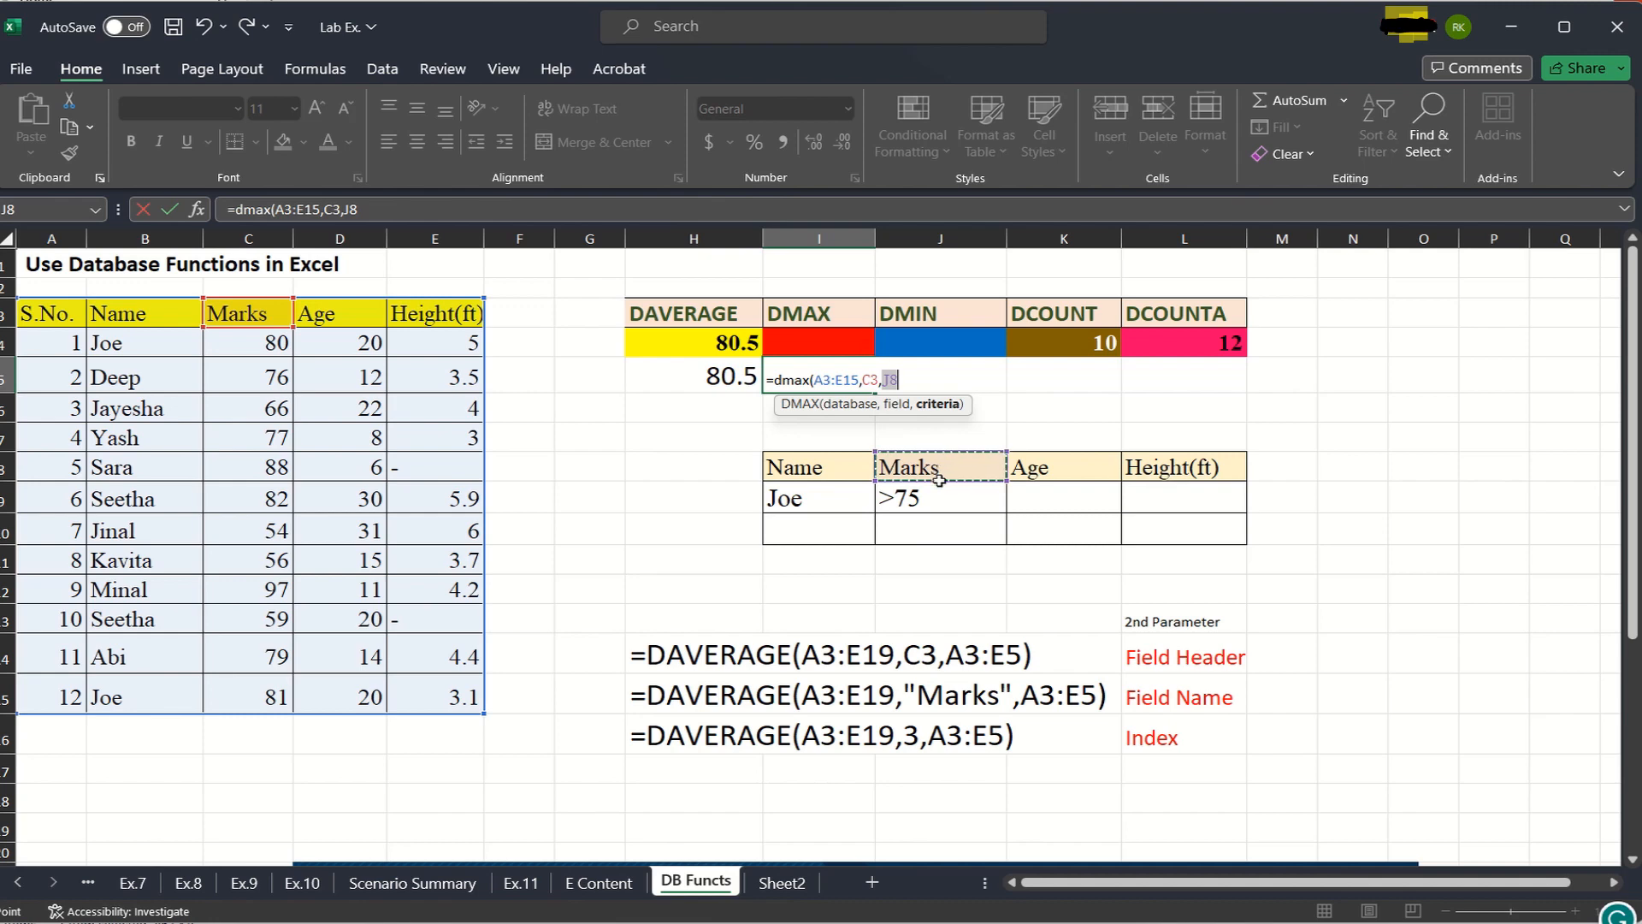
pyautogui.click(935, 501)
pyautogui.press('BackSpace')
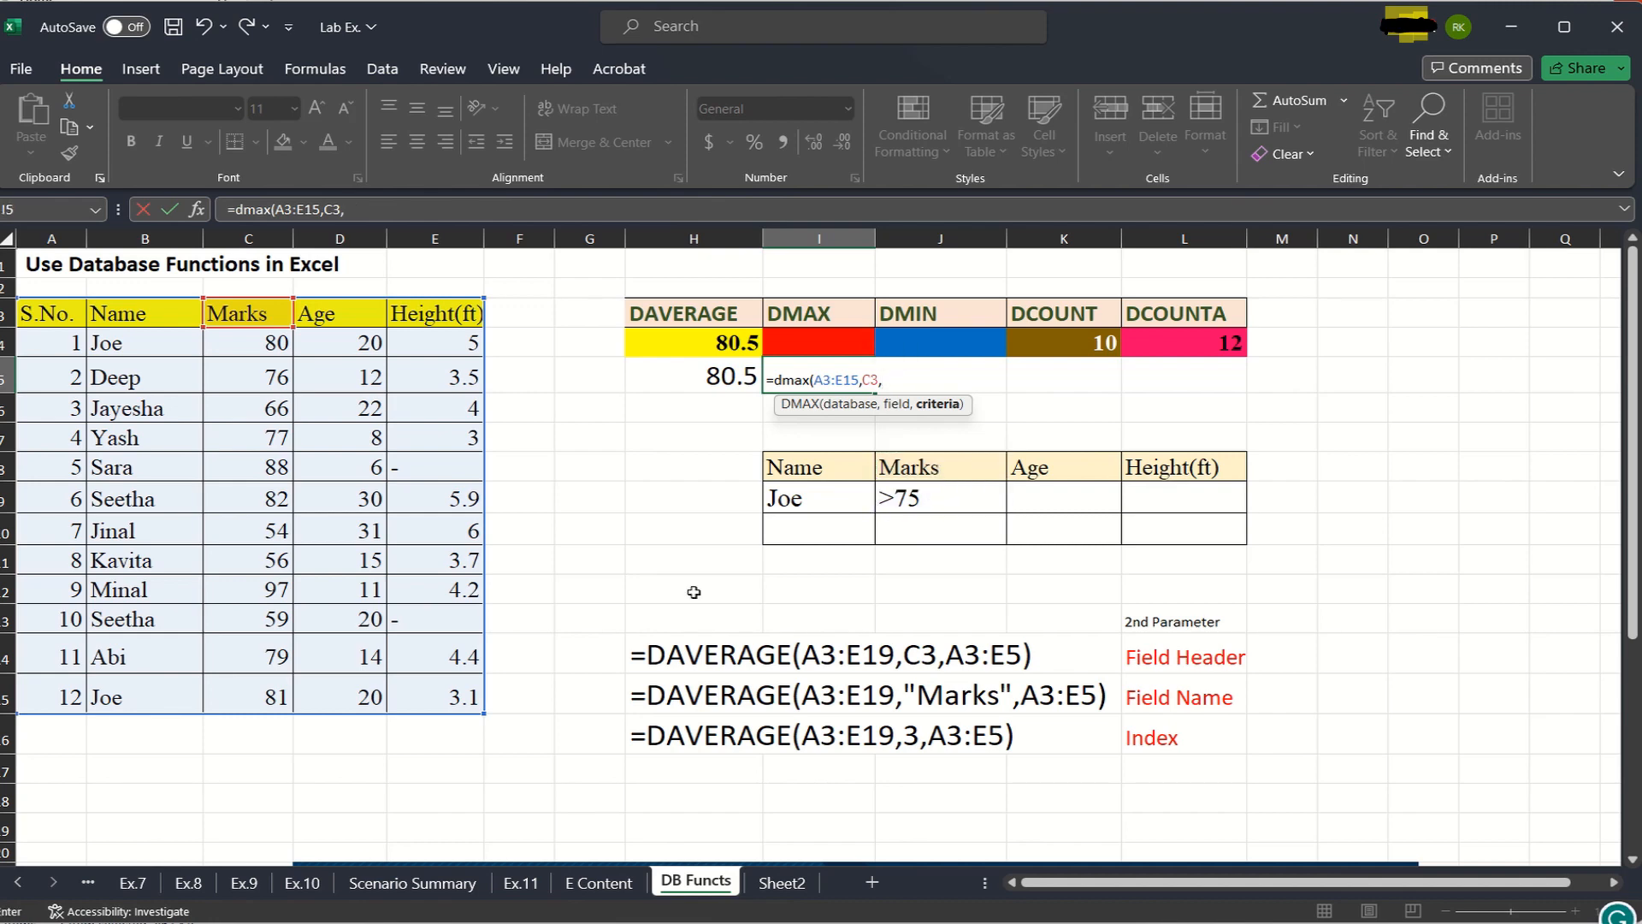
pyautogui.click(935, 500)
pyautogui.press('BackSpace')
pyautogui.write('c')
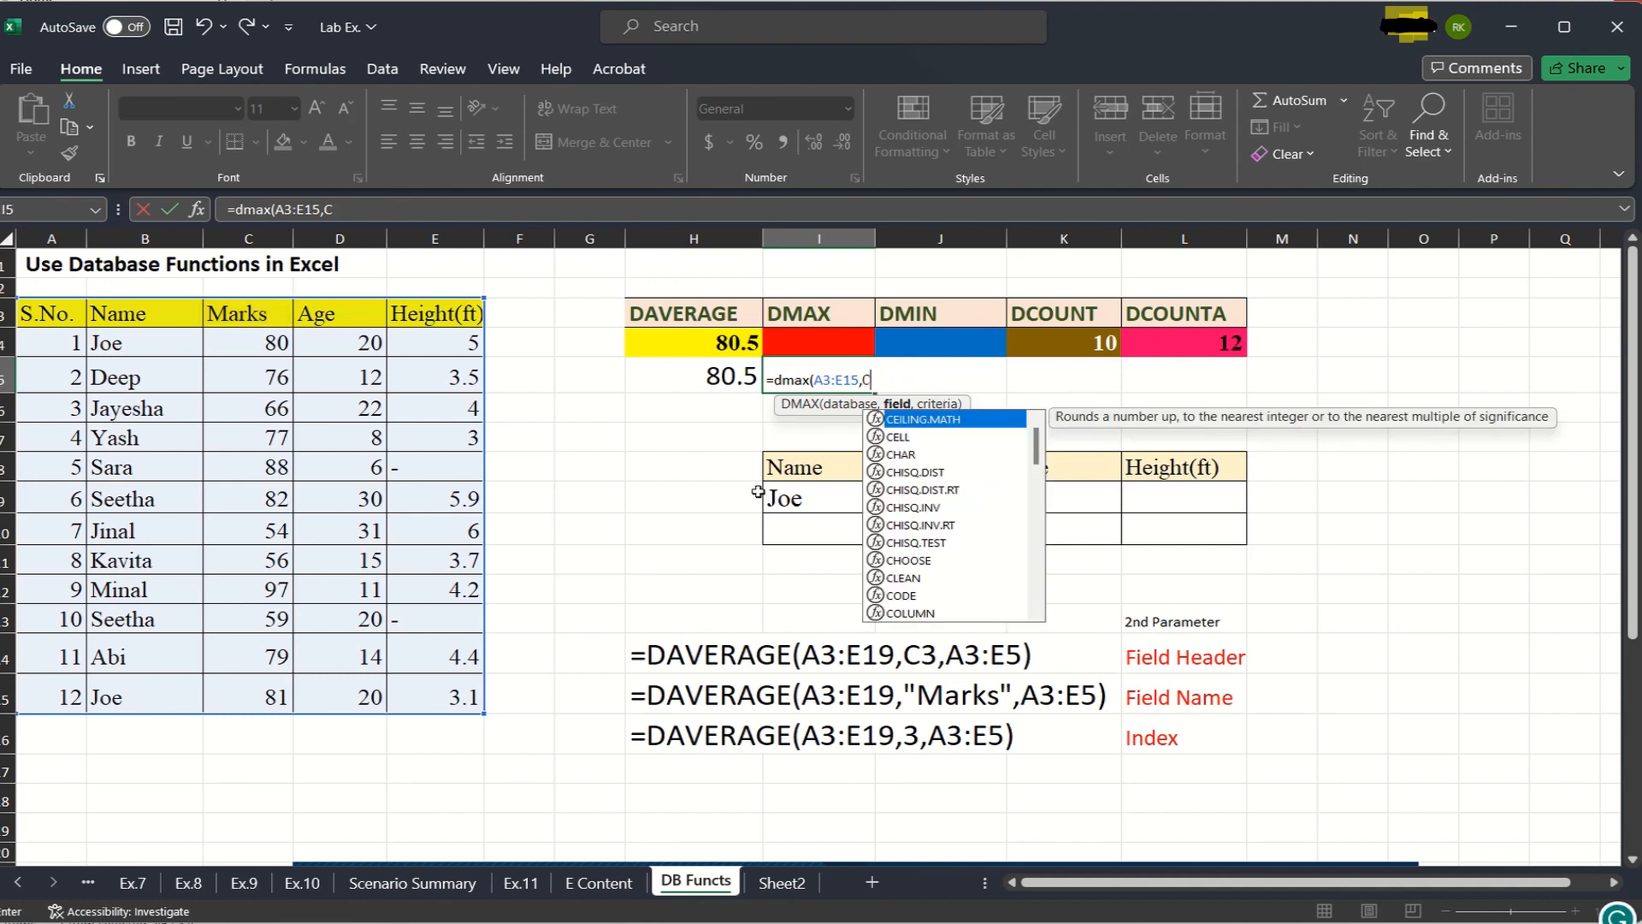
pyautogui.press('BackSpace')
pyautogui.press('Escape')
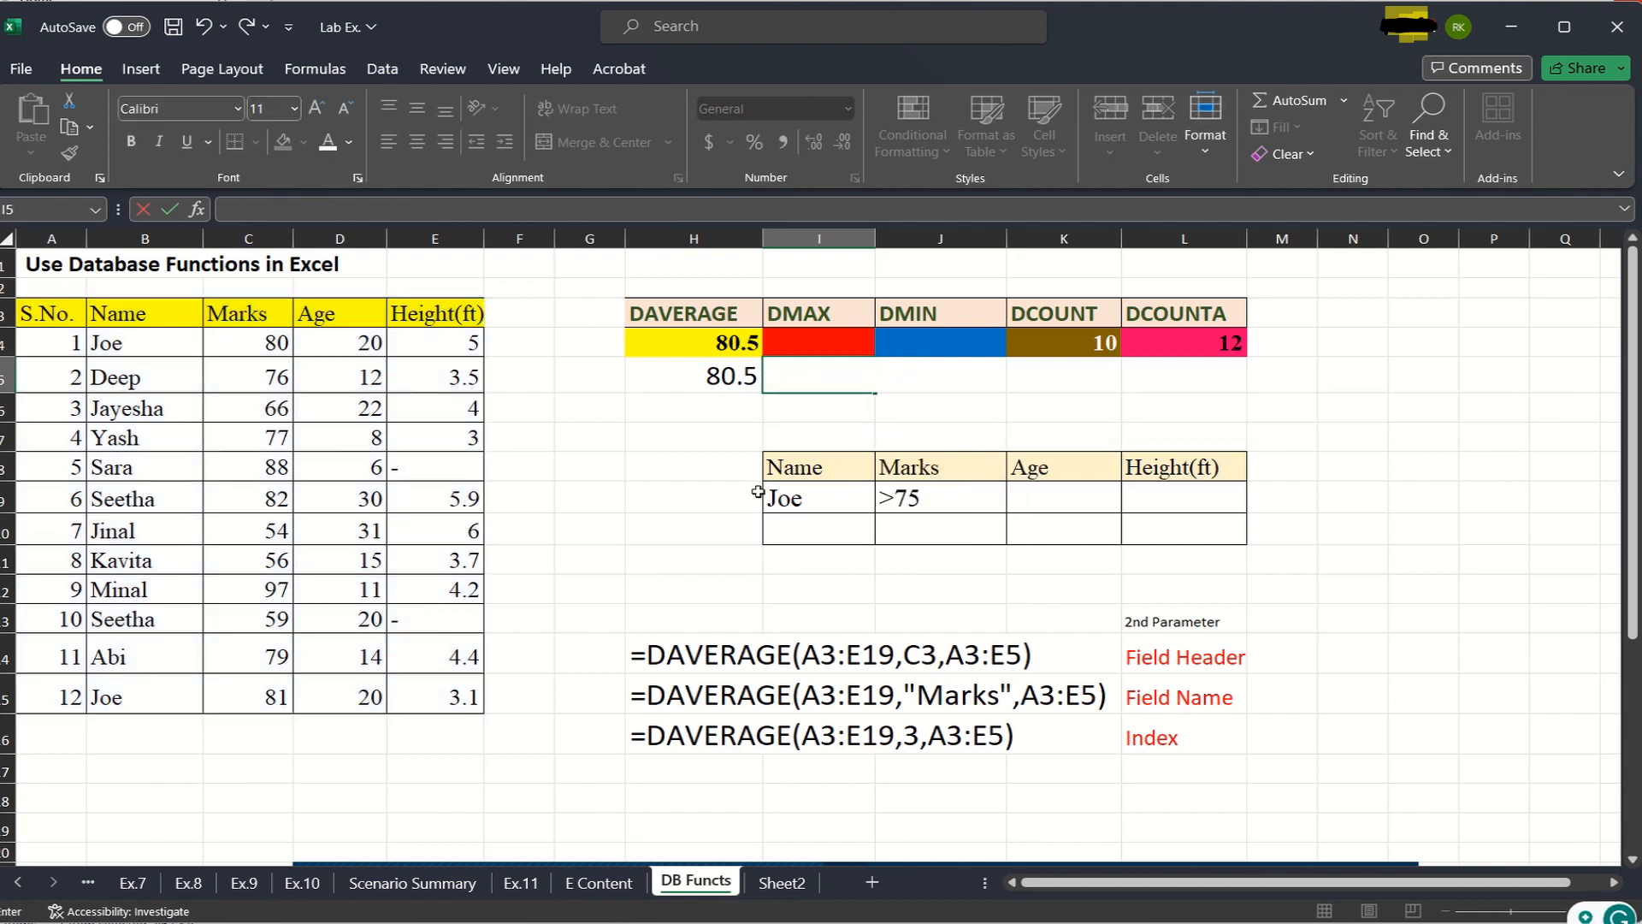
# - Clear the Marks criterion in J9 and start a DMAX formula in I5 with the student table A3:E15 as database
pyautogui.click(928, 500)
pyautogui.press('Delete')
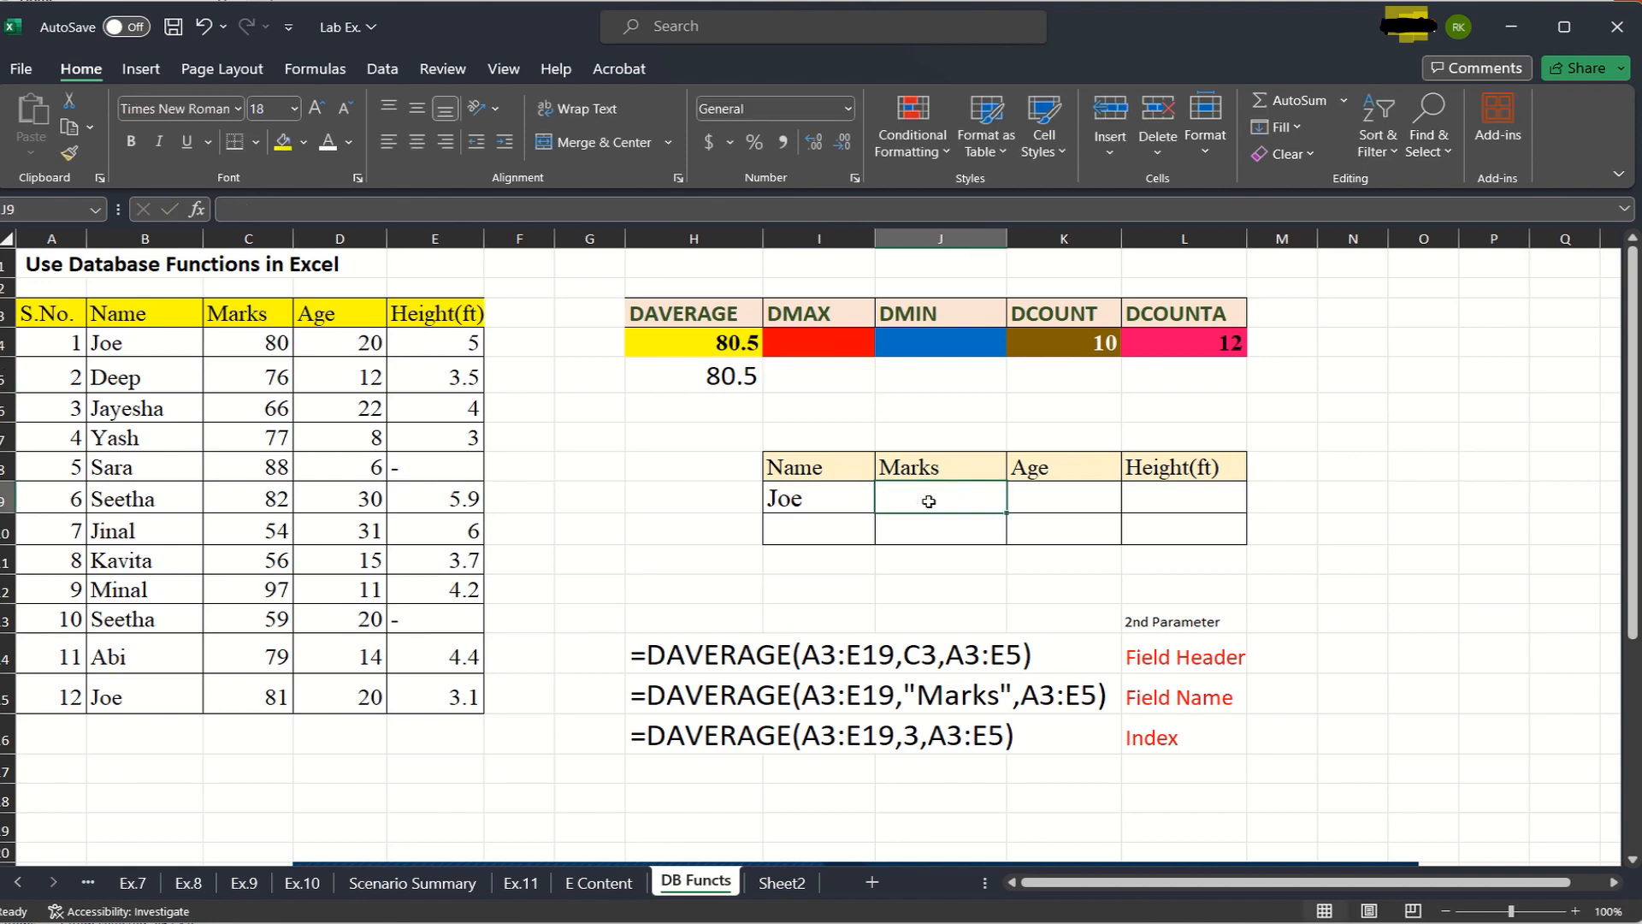
pyautogui.click(798, 390)
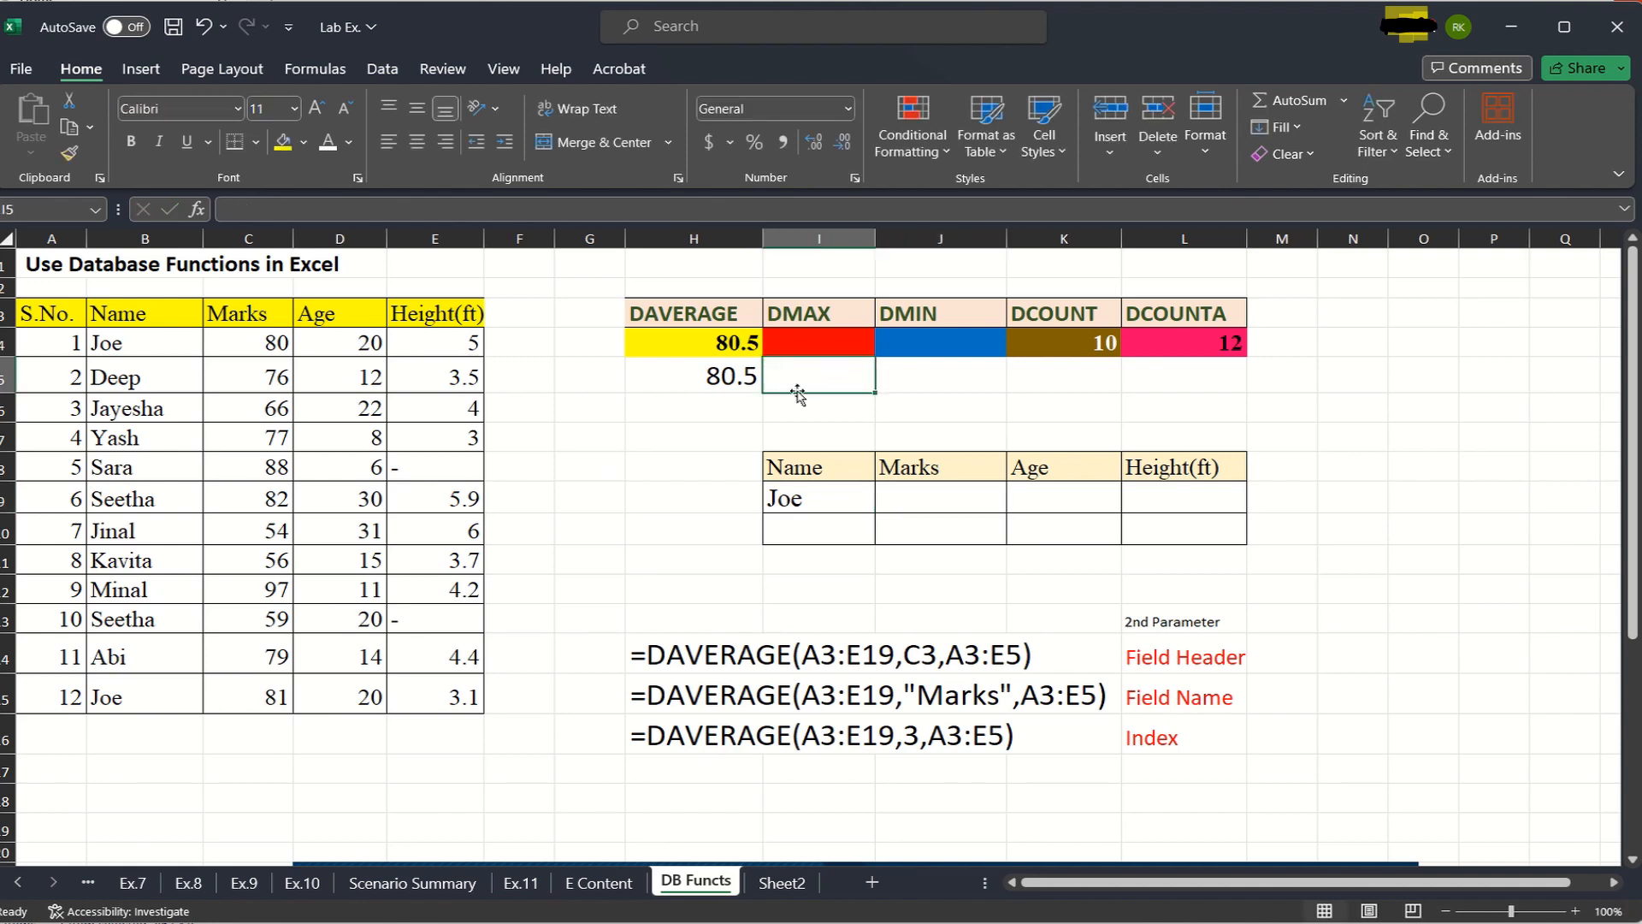
pyautogui.write('=dmax')
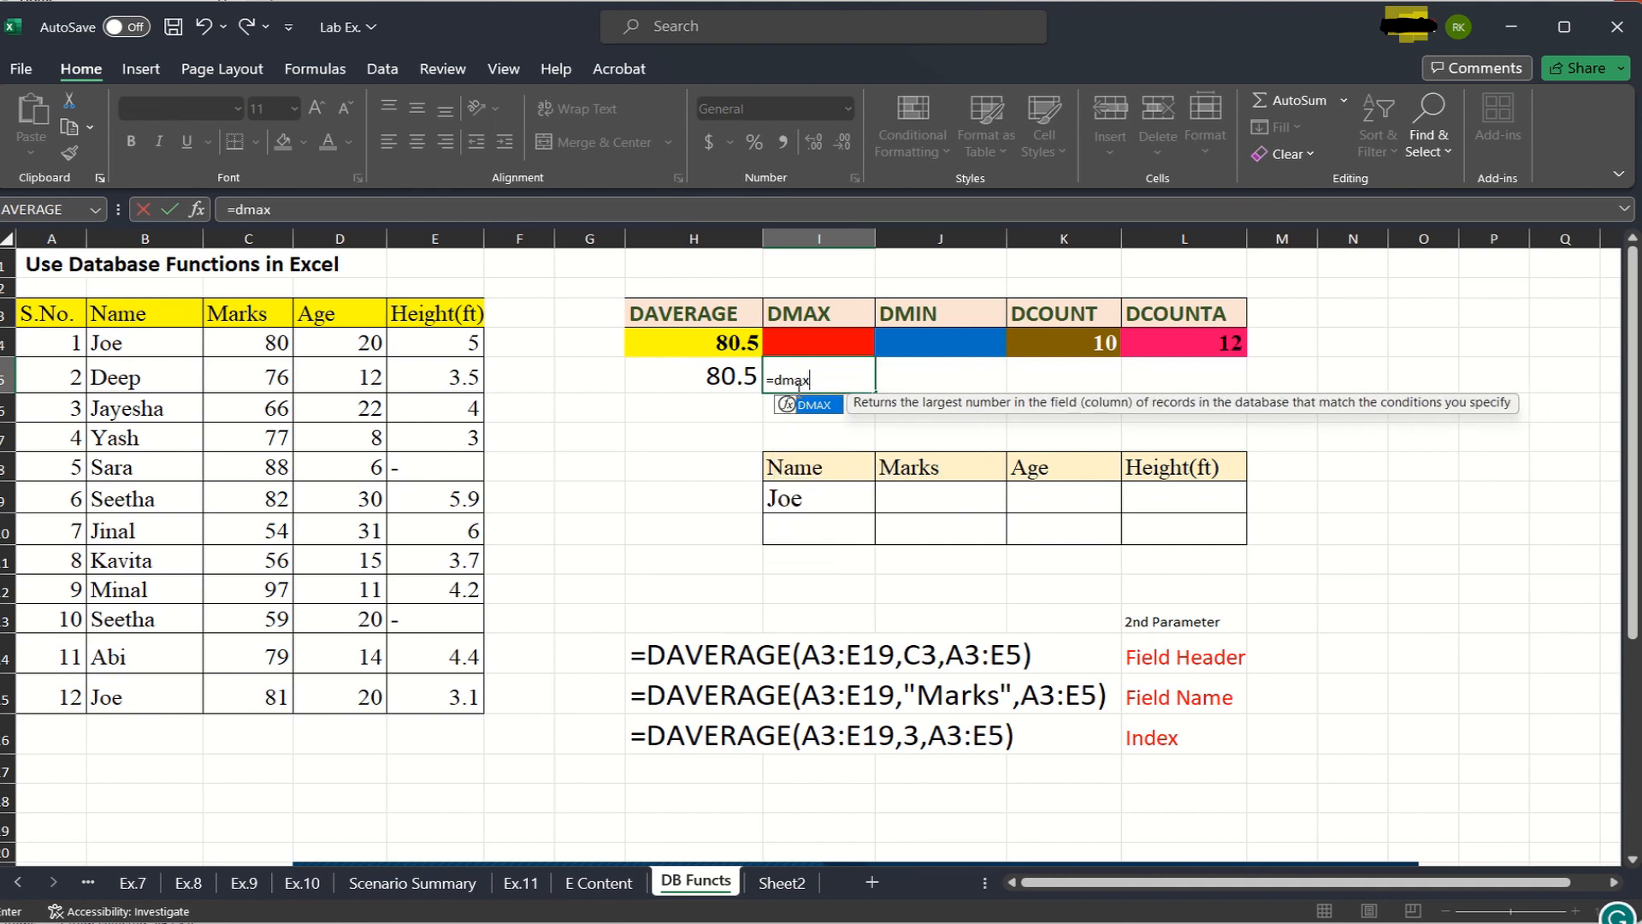
pyautogui.write('(')
pyautogui.moveTo(30, 315); pyautogui.dragTo(407, 698)
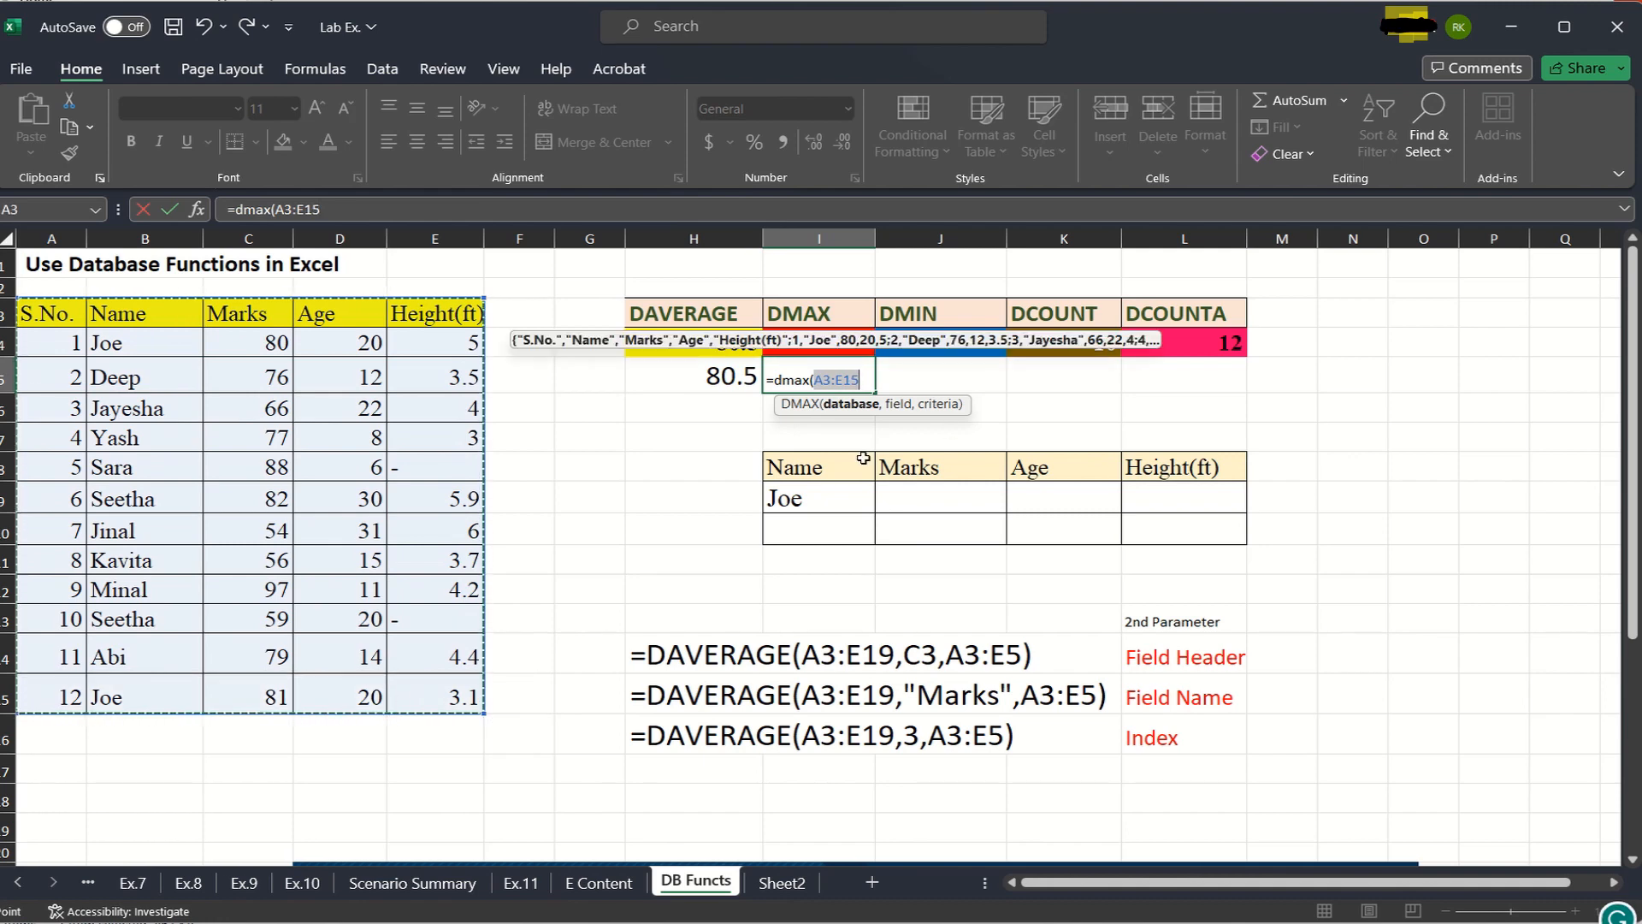
pyautogui.write(',')
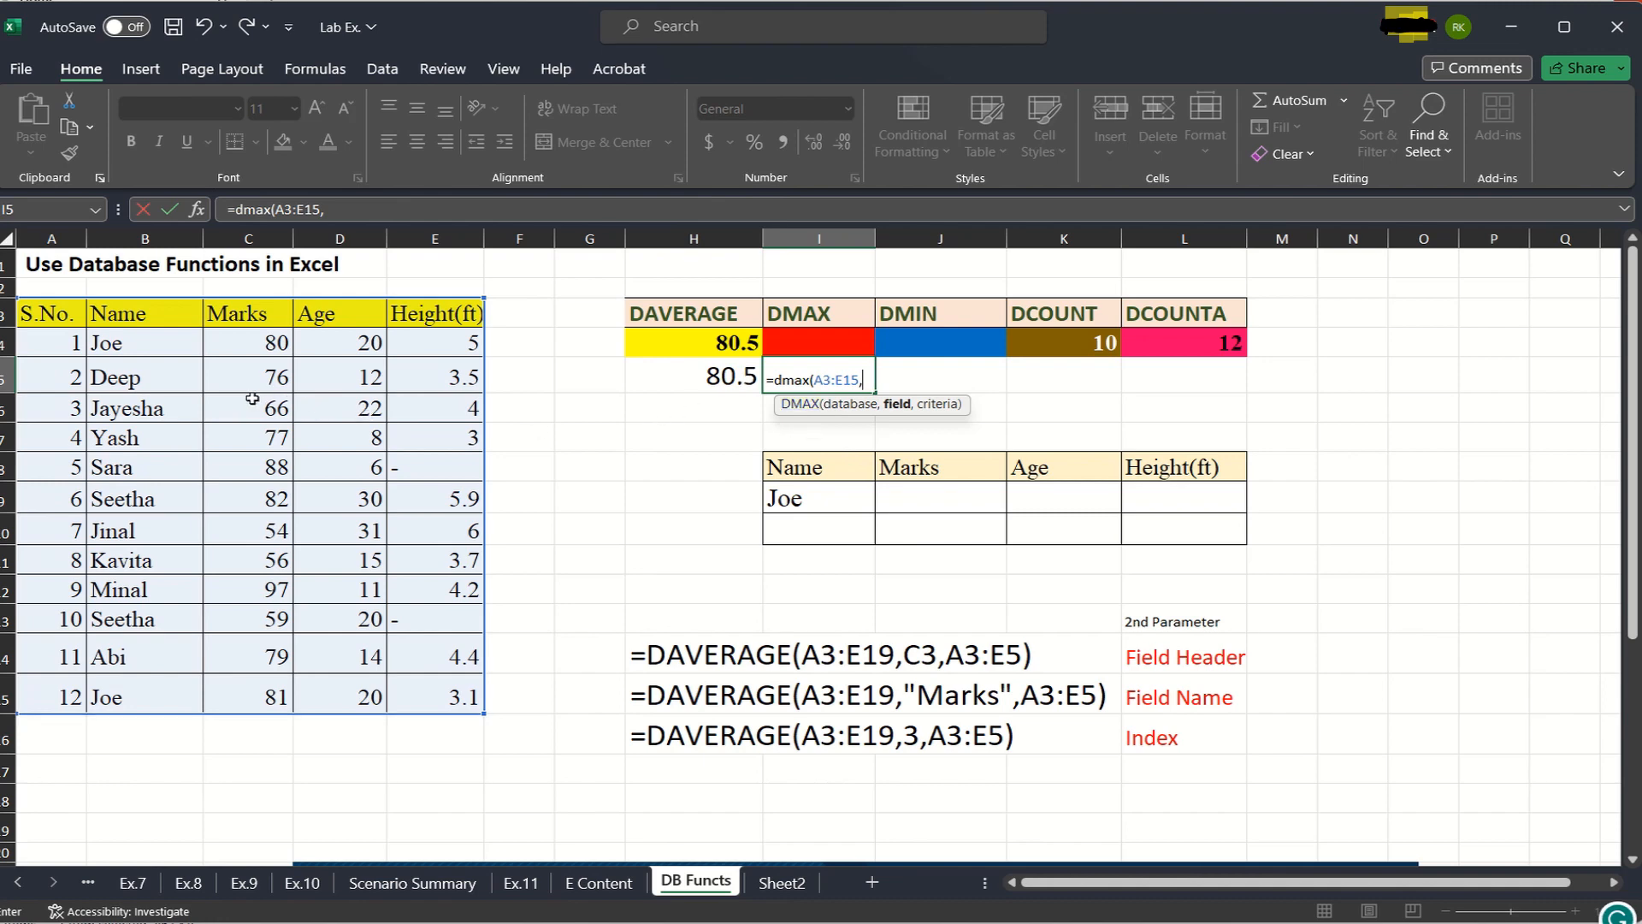
# - Complete the DMAX formula in I5 with the Marks header C3 as field and C3:C15 as criteria
pyautogui.click(243, 311)
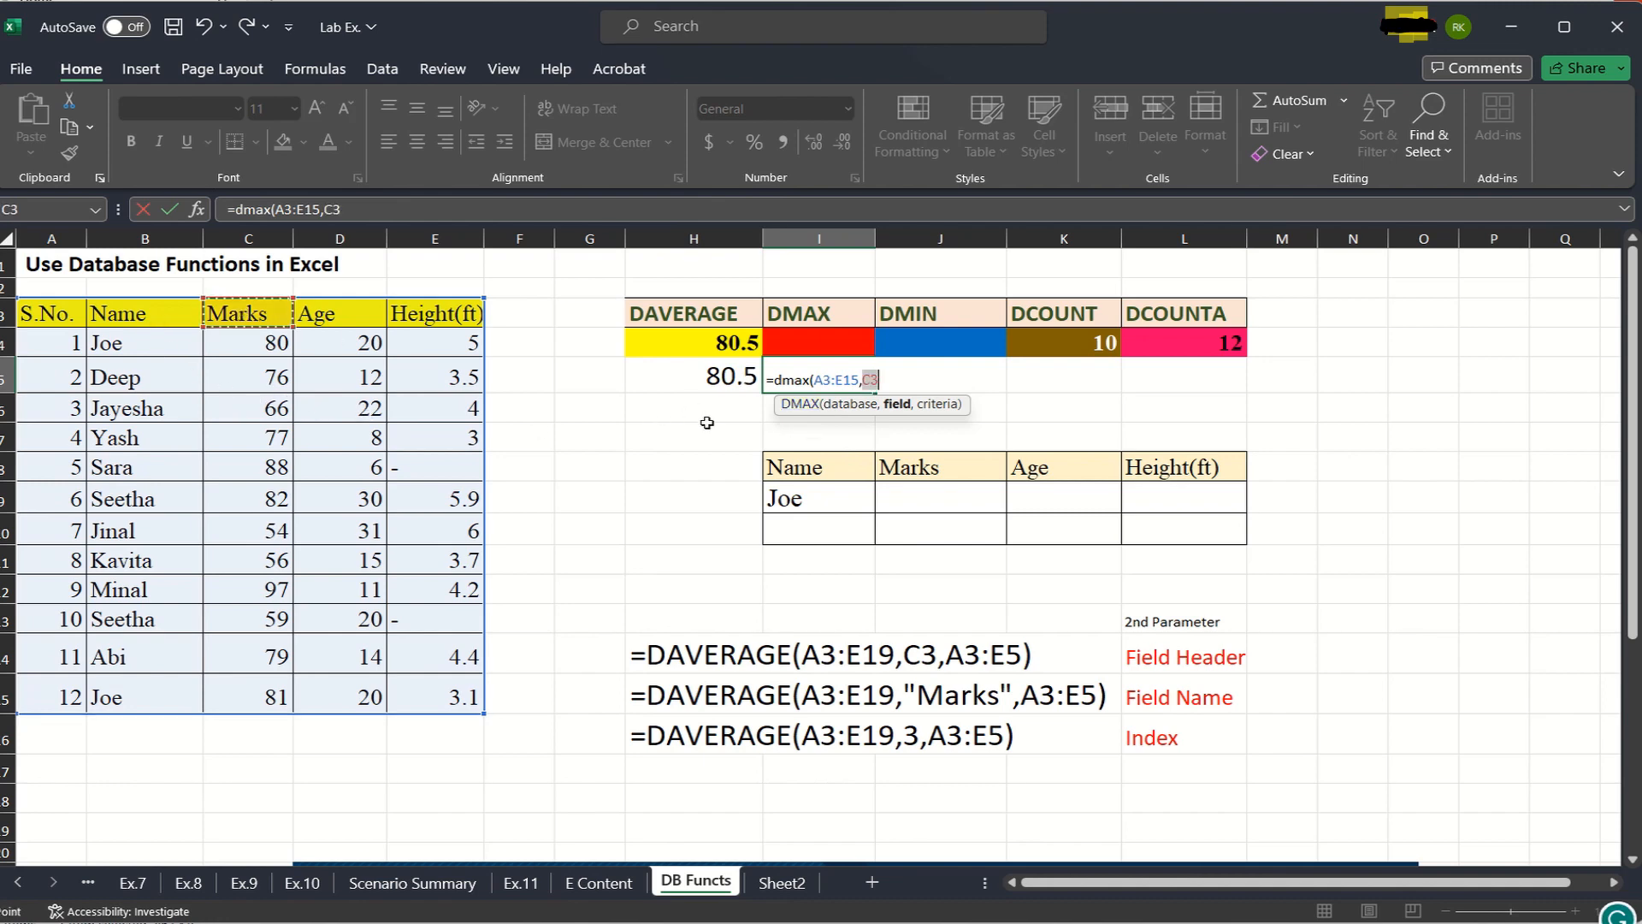
pyautogui.write(',')
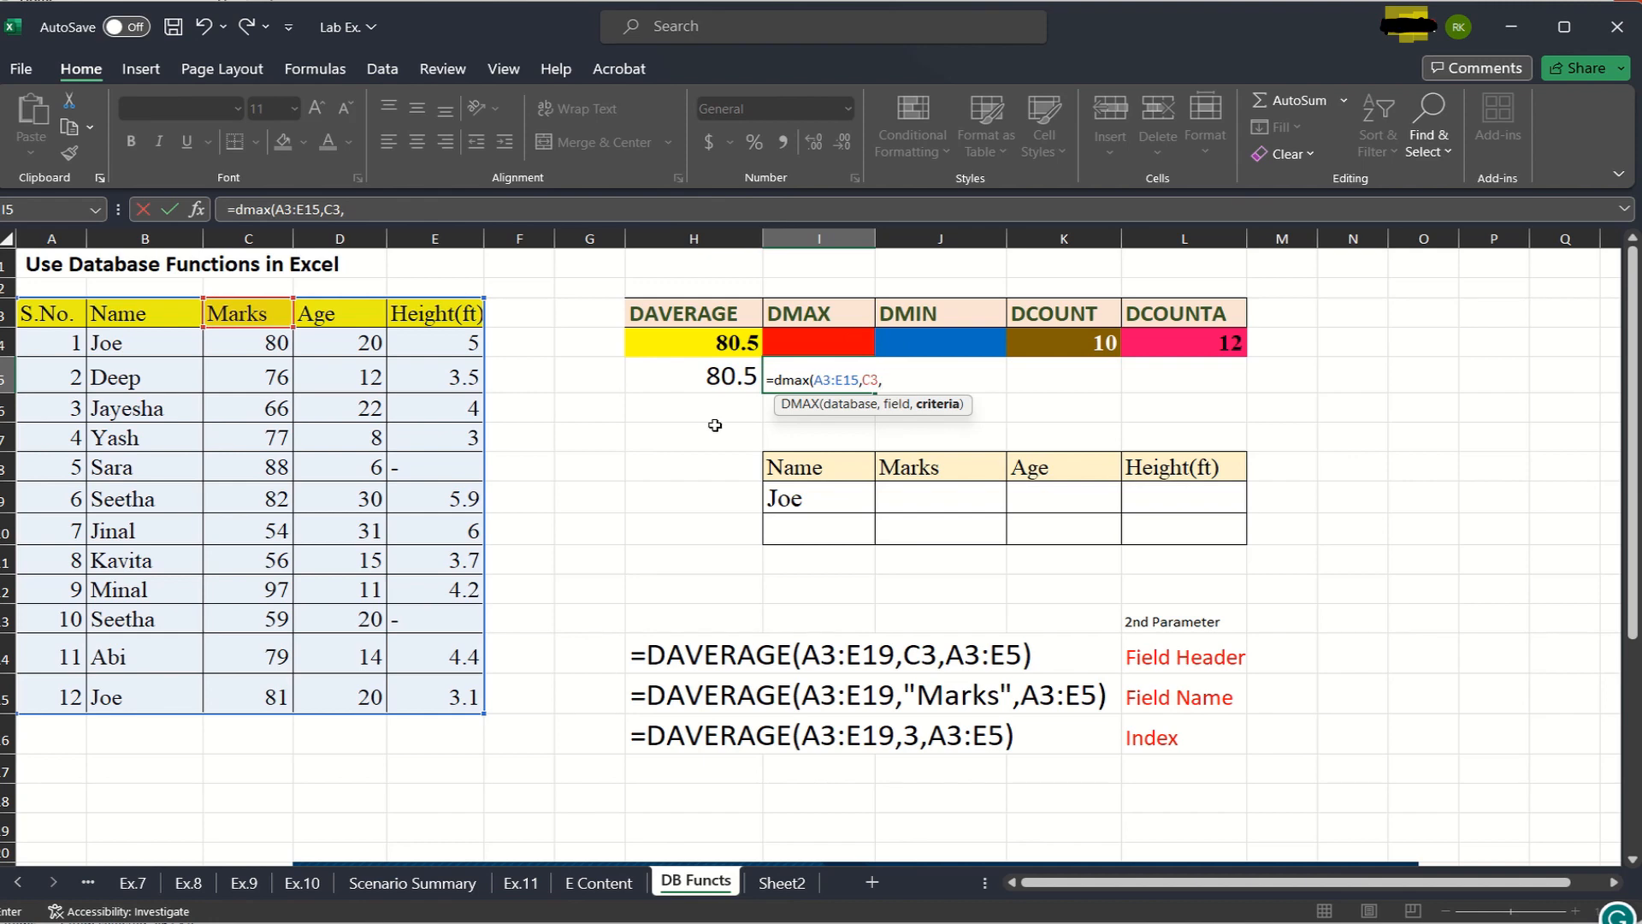
pyautogui.moveTo(246, 315); pyautogui.dragTo(258, 697)
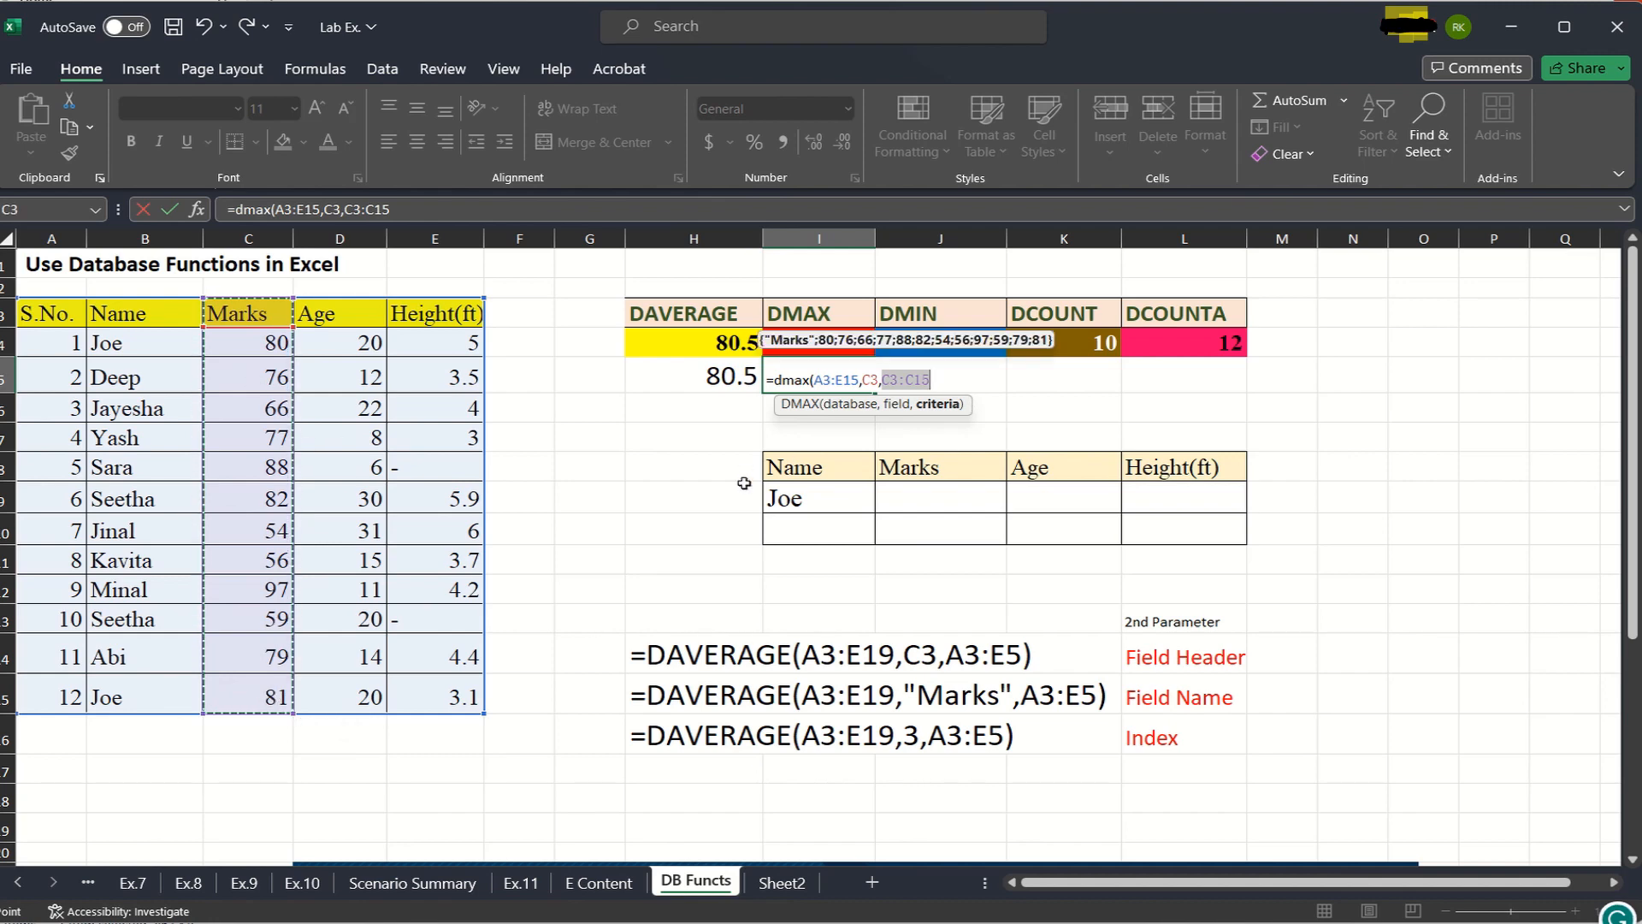
pyautogui.write(')')
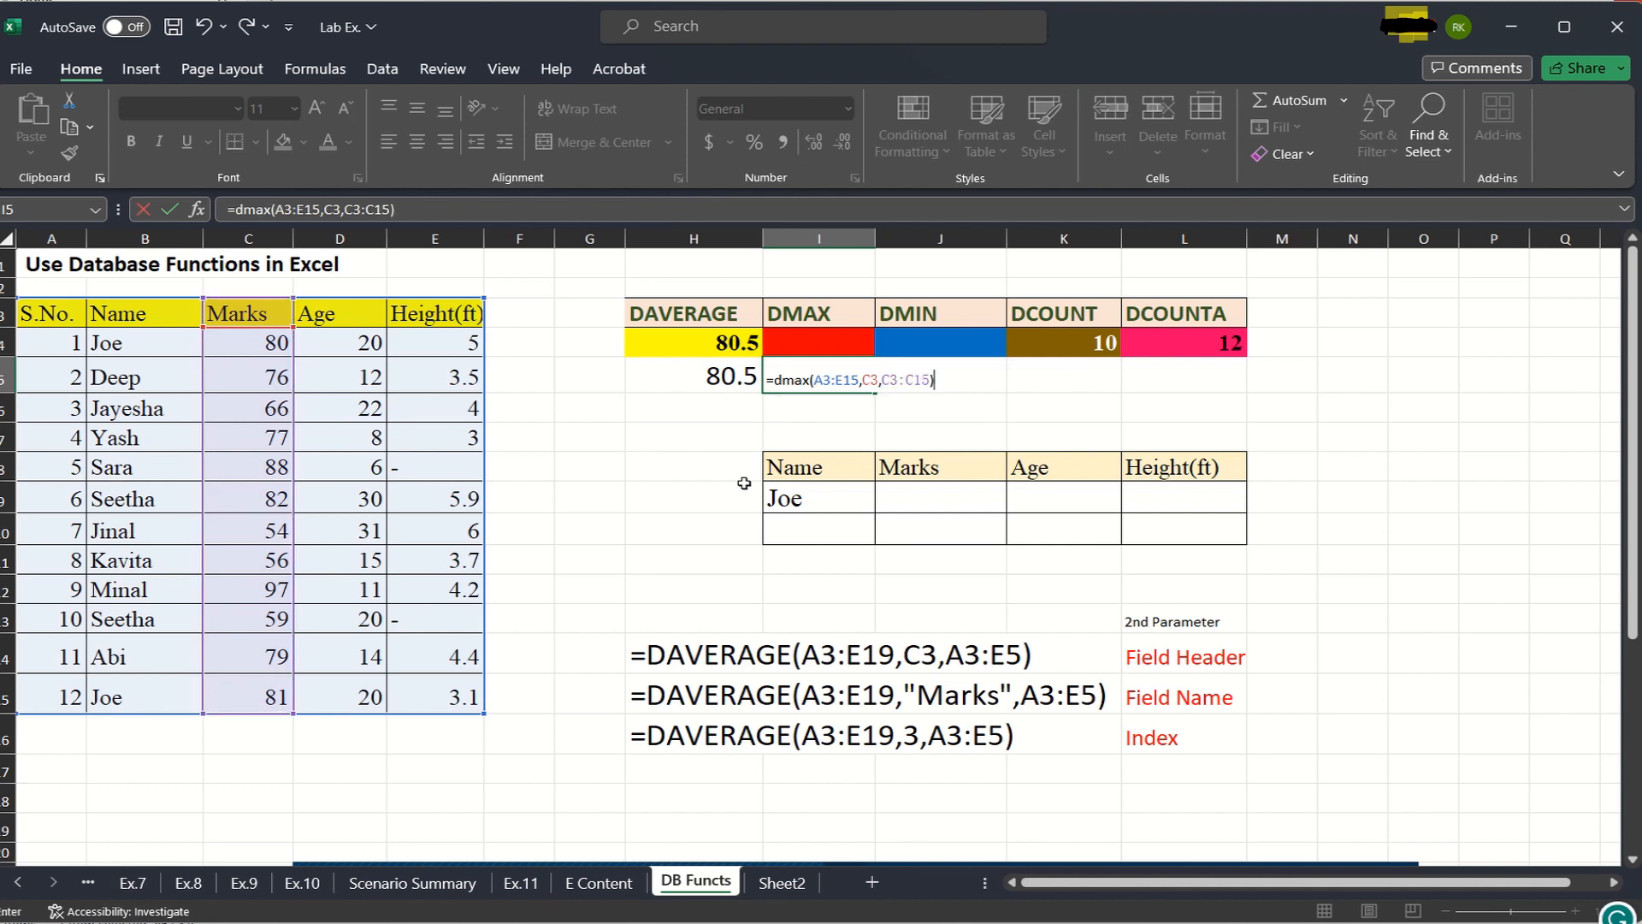
pyautogui.press('Return')
# - Set the font size of the DMAX result in I5 to 20 and check it against the mark in C12
pyautogui.click(856, 377)
pyautogui.click(295, 108)
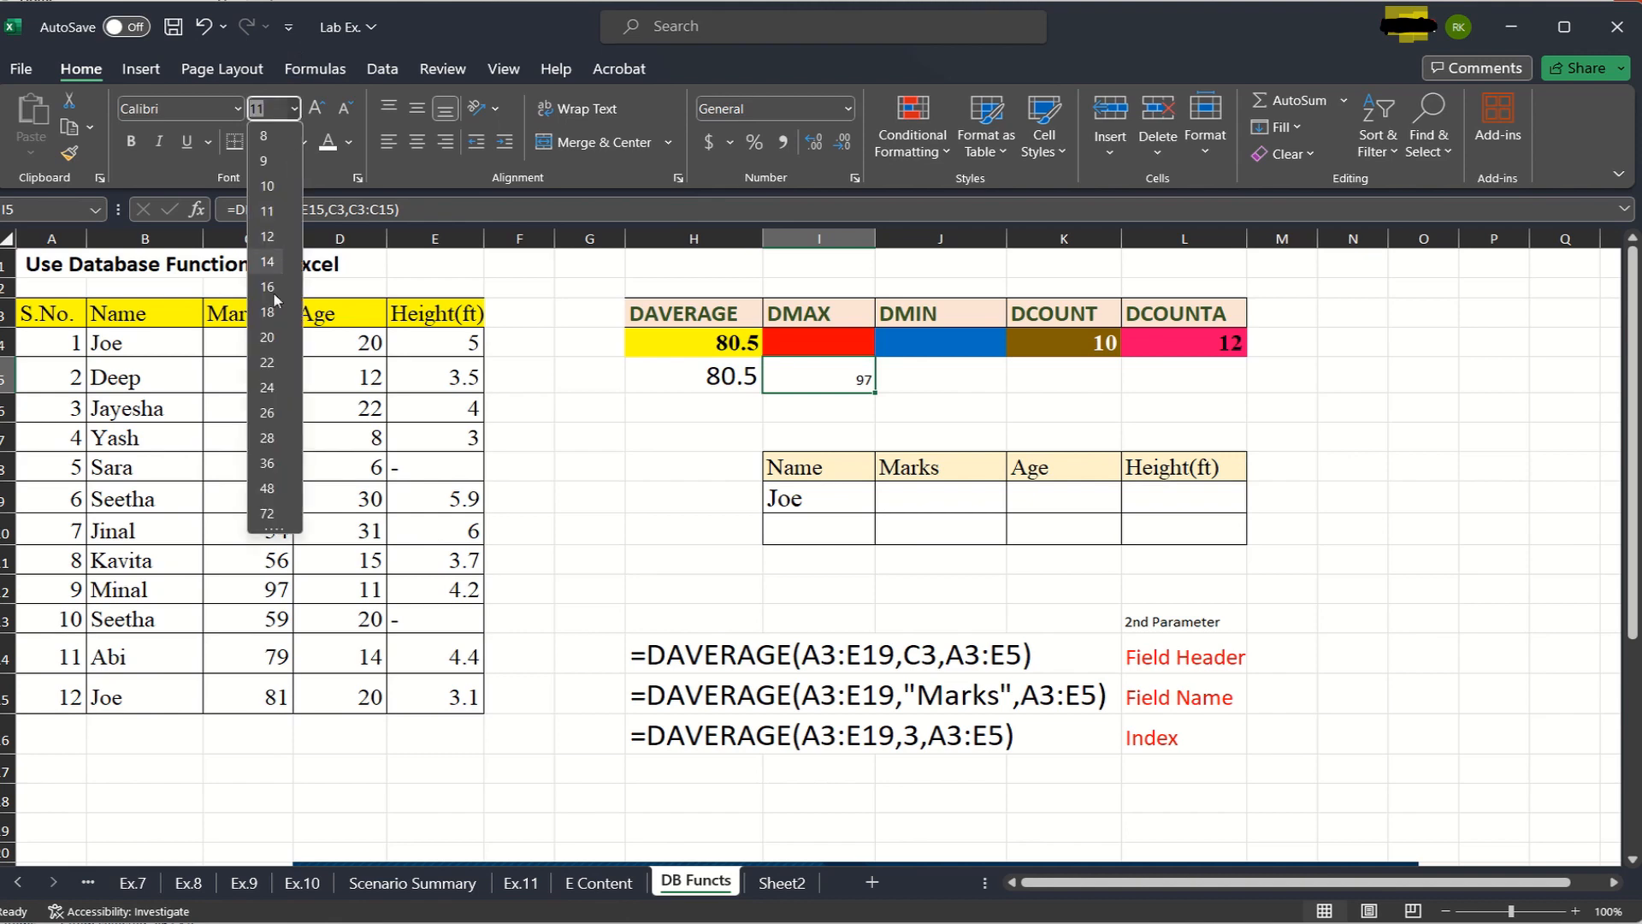
pyautogui.click(265, 338)
pyautogui.click(946, 426)
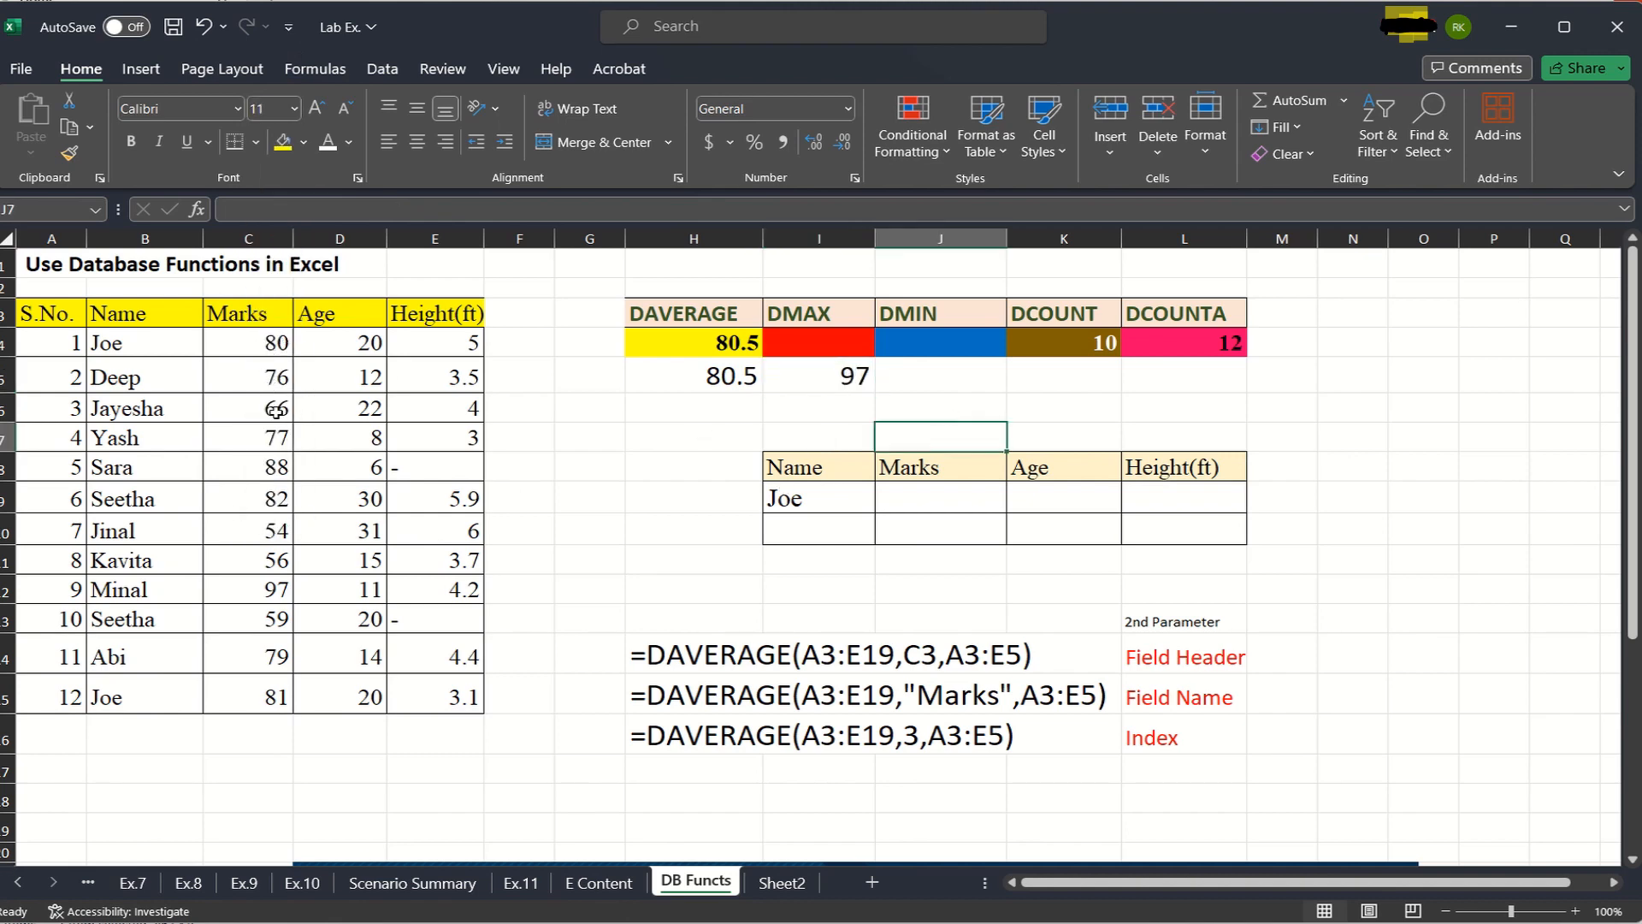
pyautogui.click(272, 589)
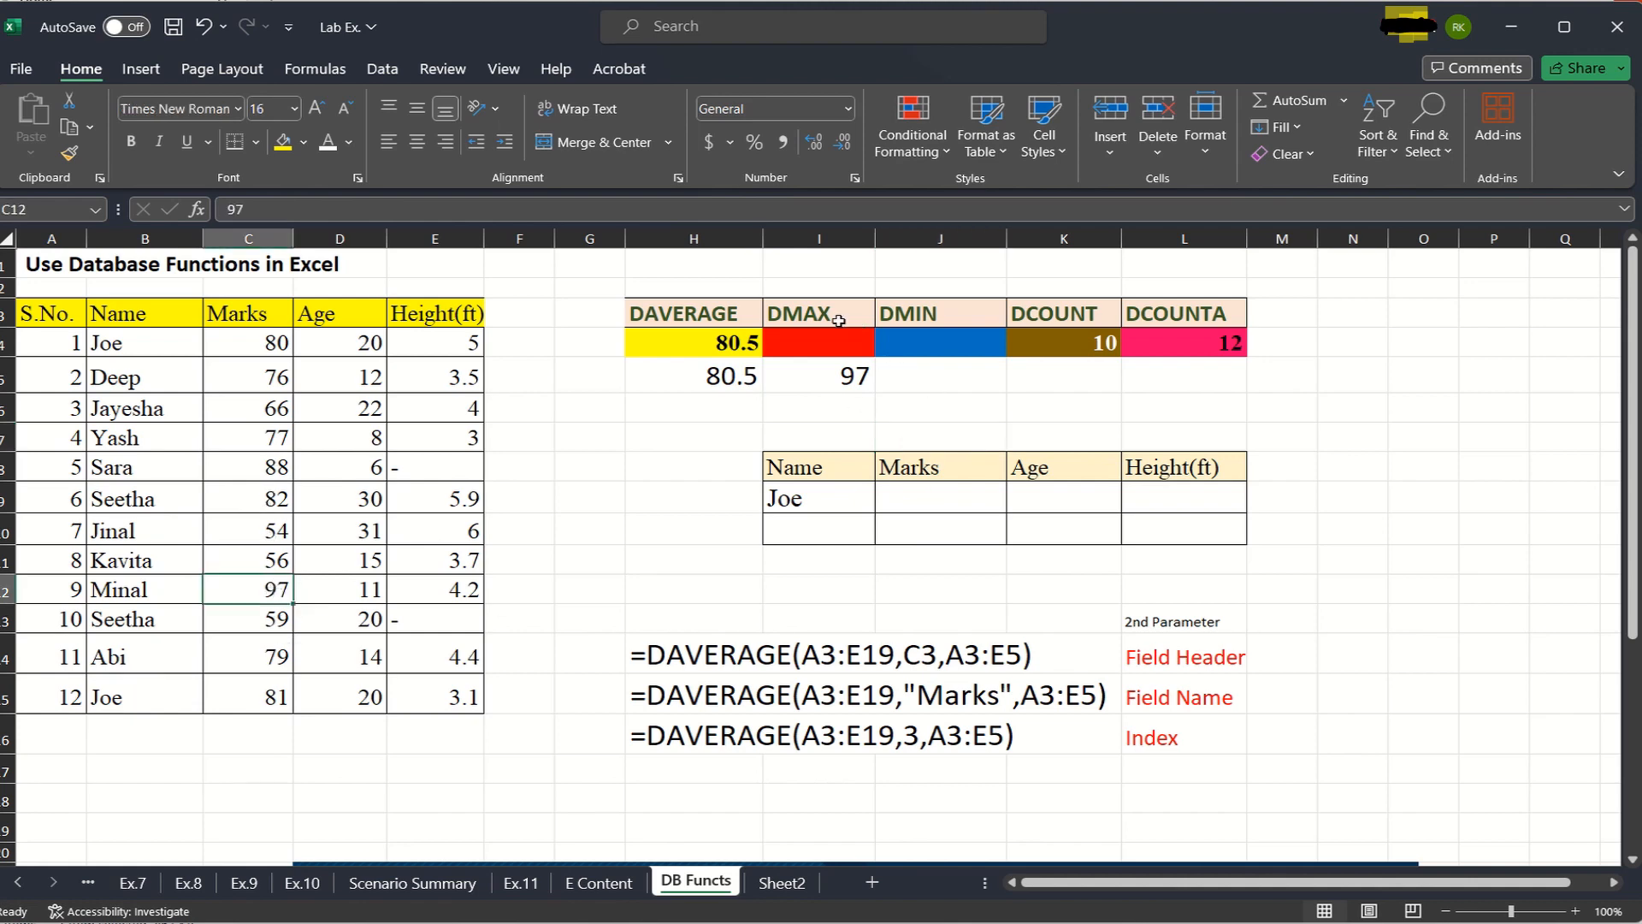
# - Start a DMIN formula in J5 with the student table A3:E15 as database
pyautogui.click(953, 375)
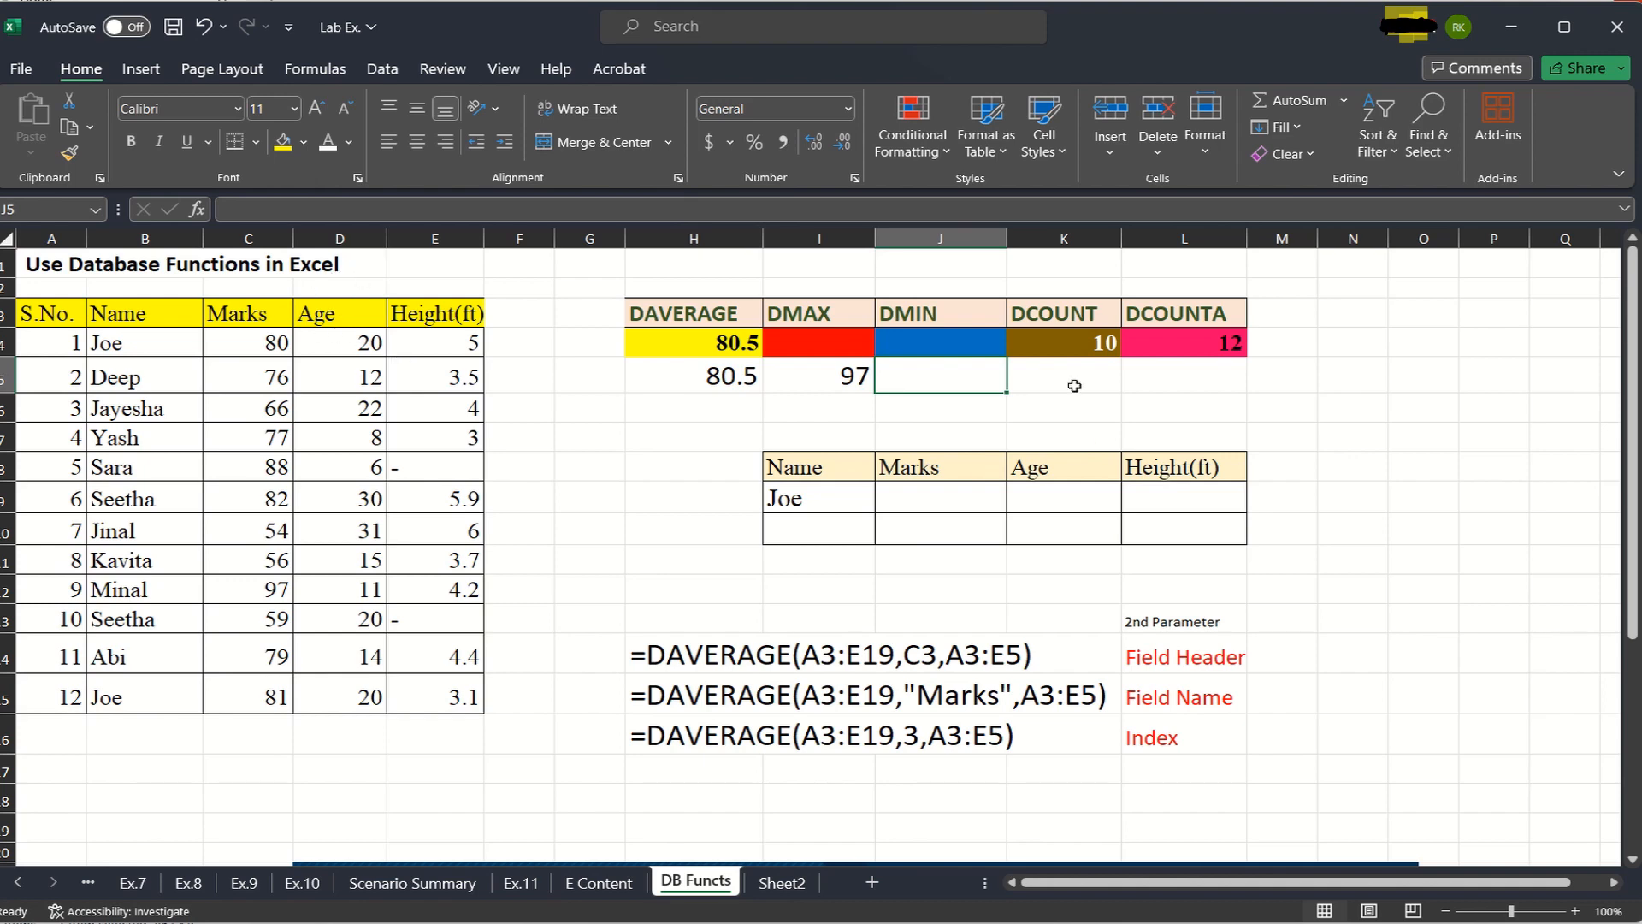
pyautogui.write('=')
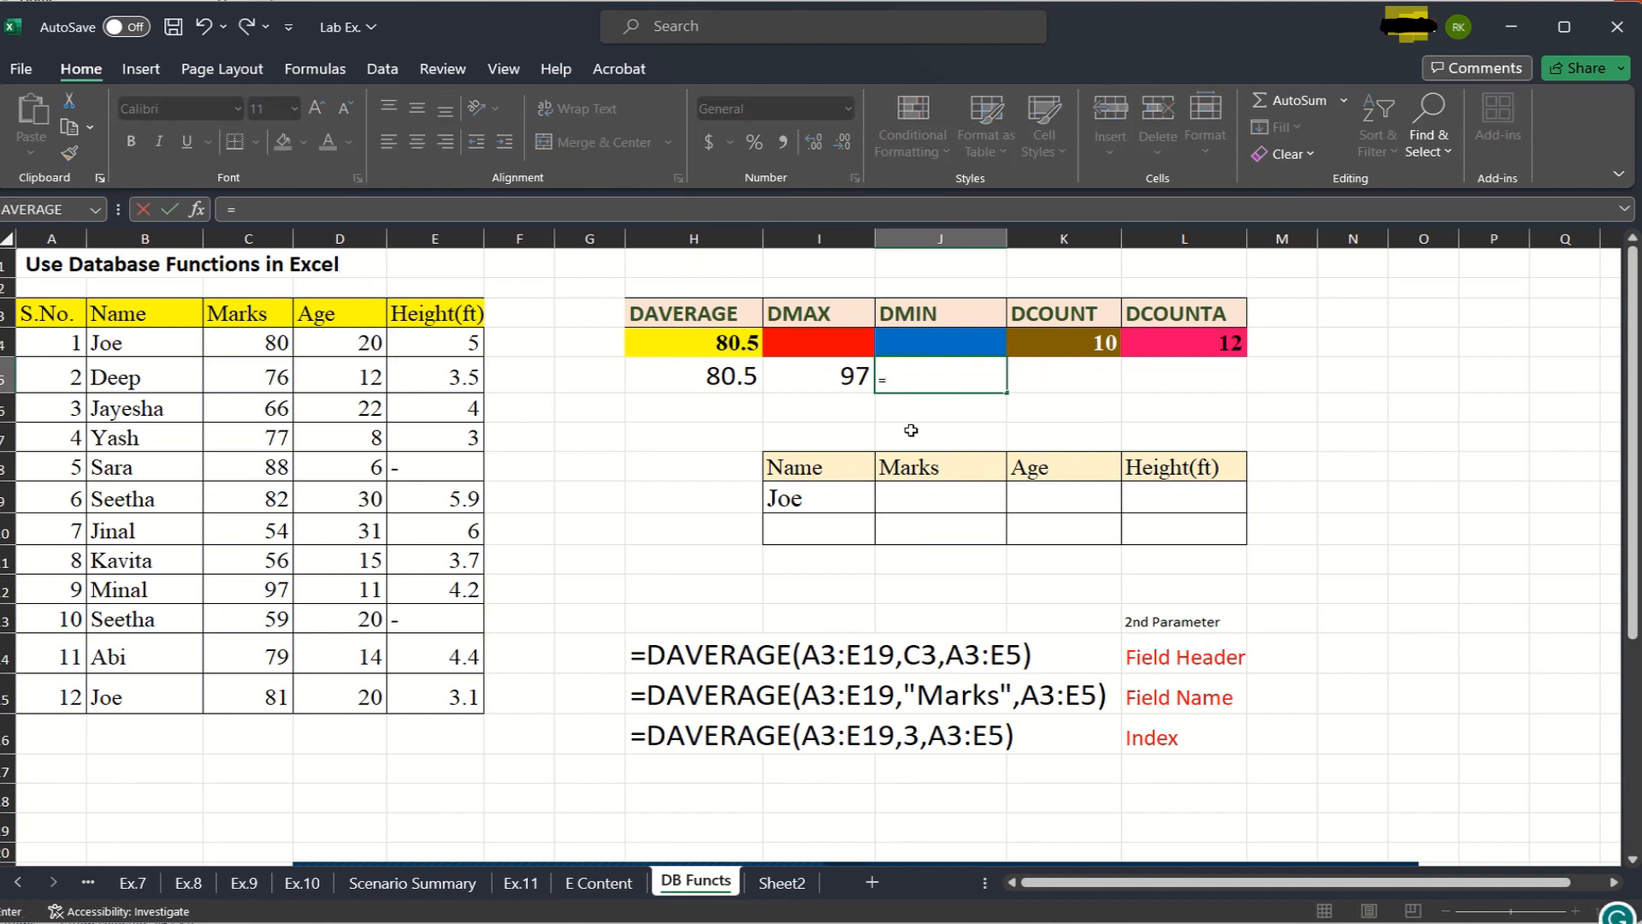
pyautogui.write('d')
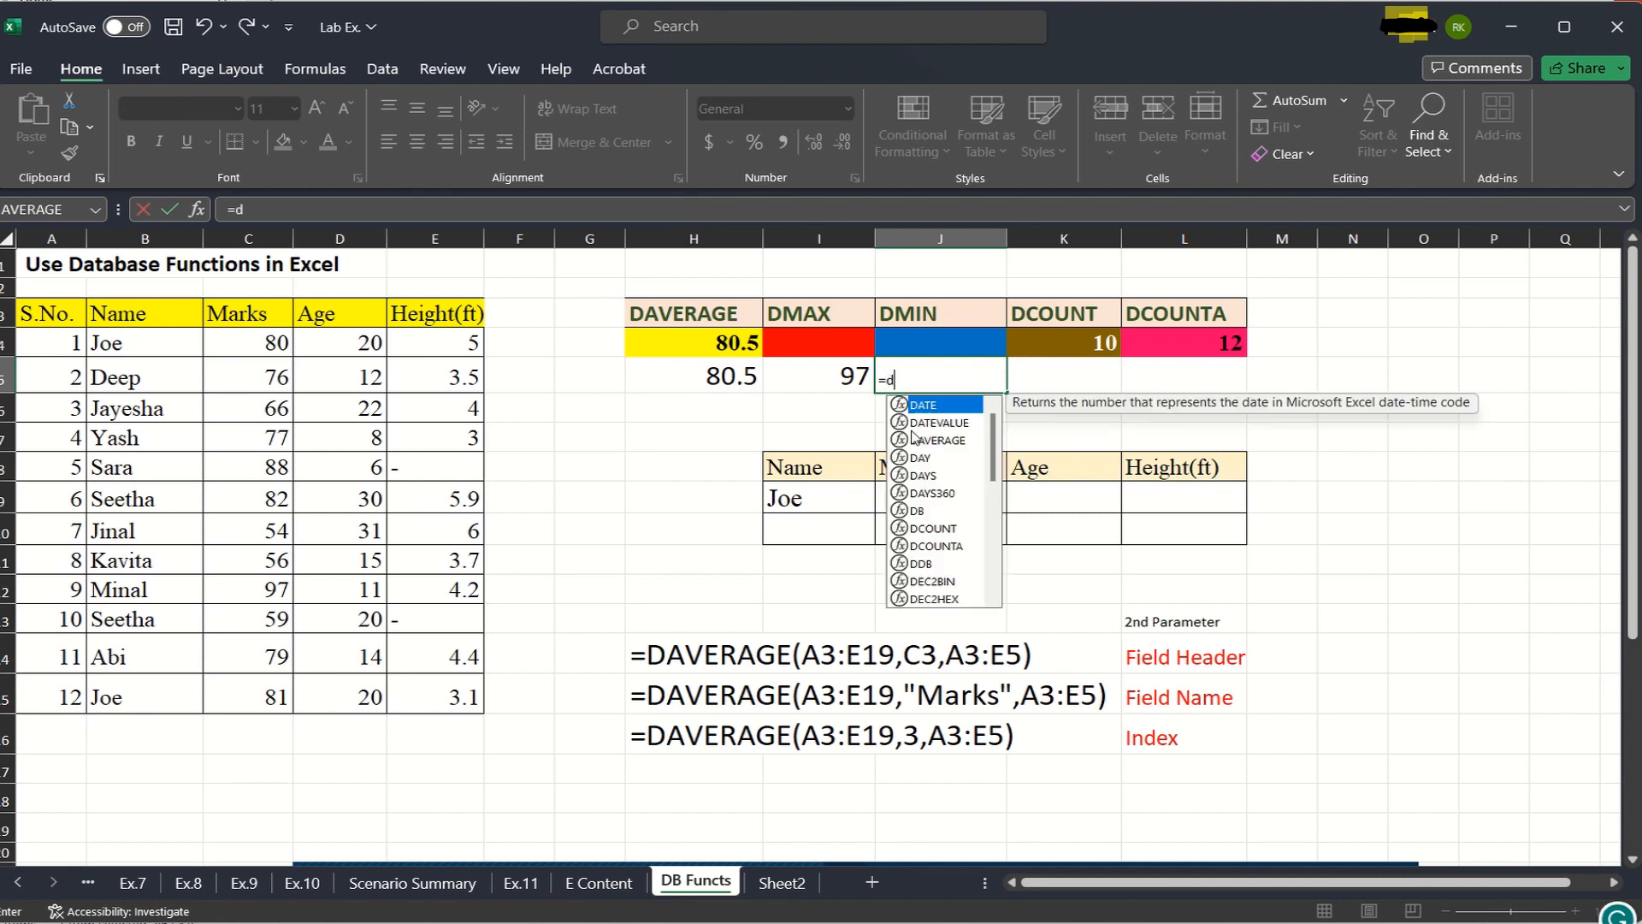
pyautogui.write('min')
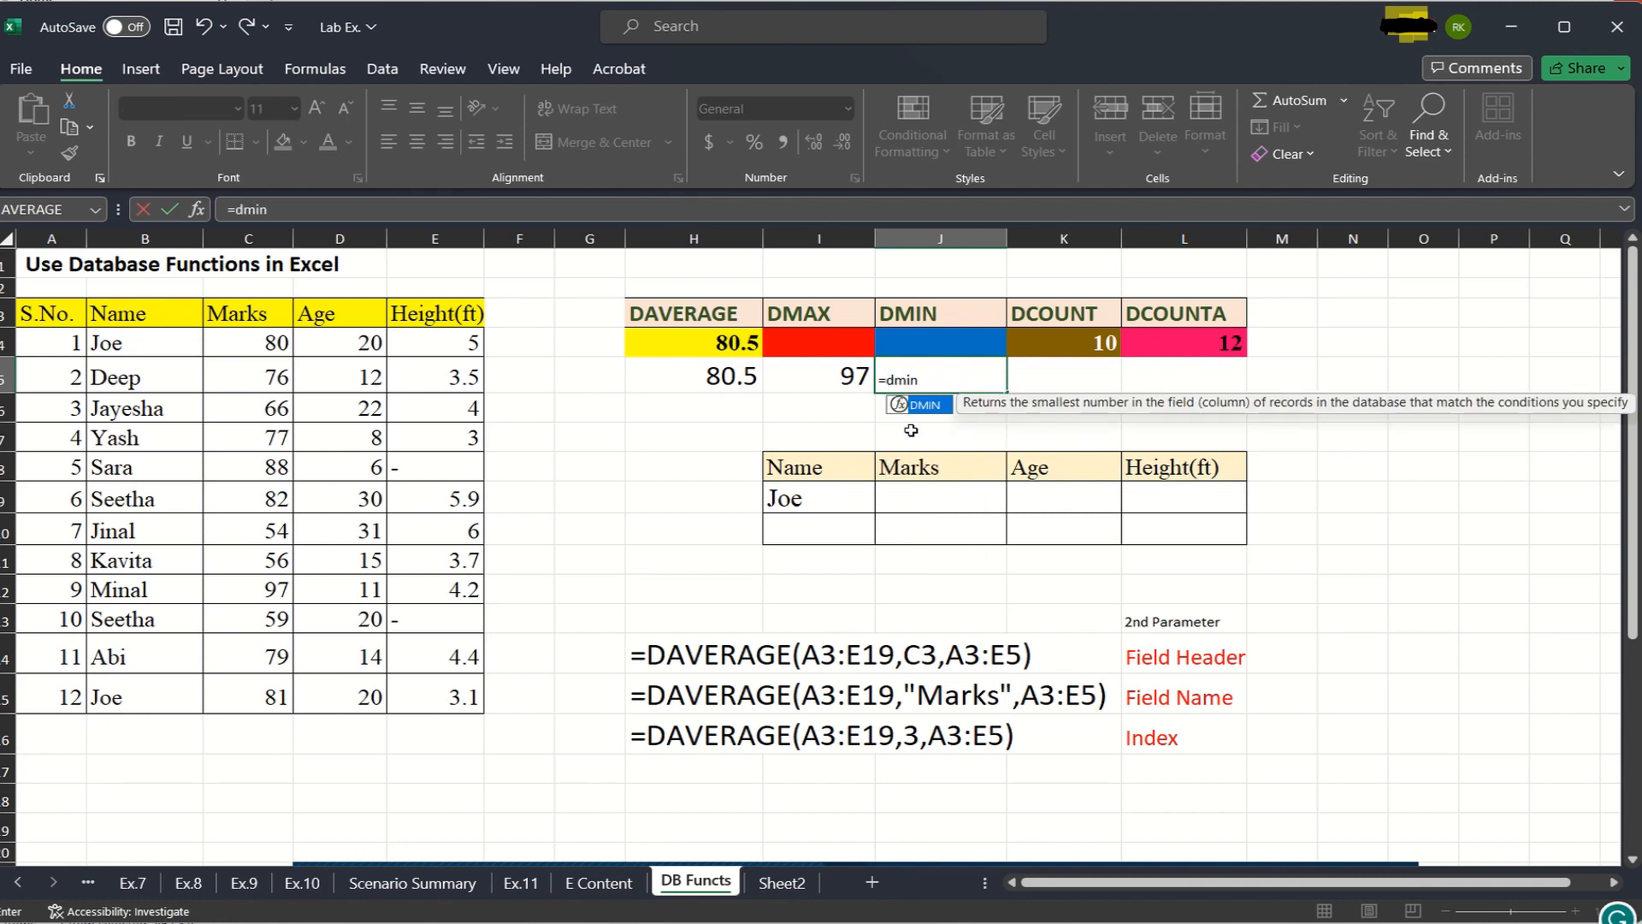
pyautogui.write('(')
pyautogui.moveTo(48, 312); pyautogui.dragTo(479, 706)
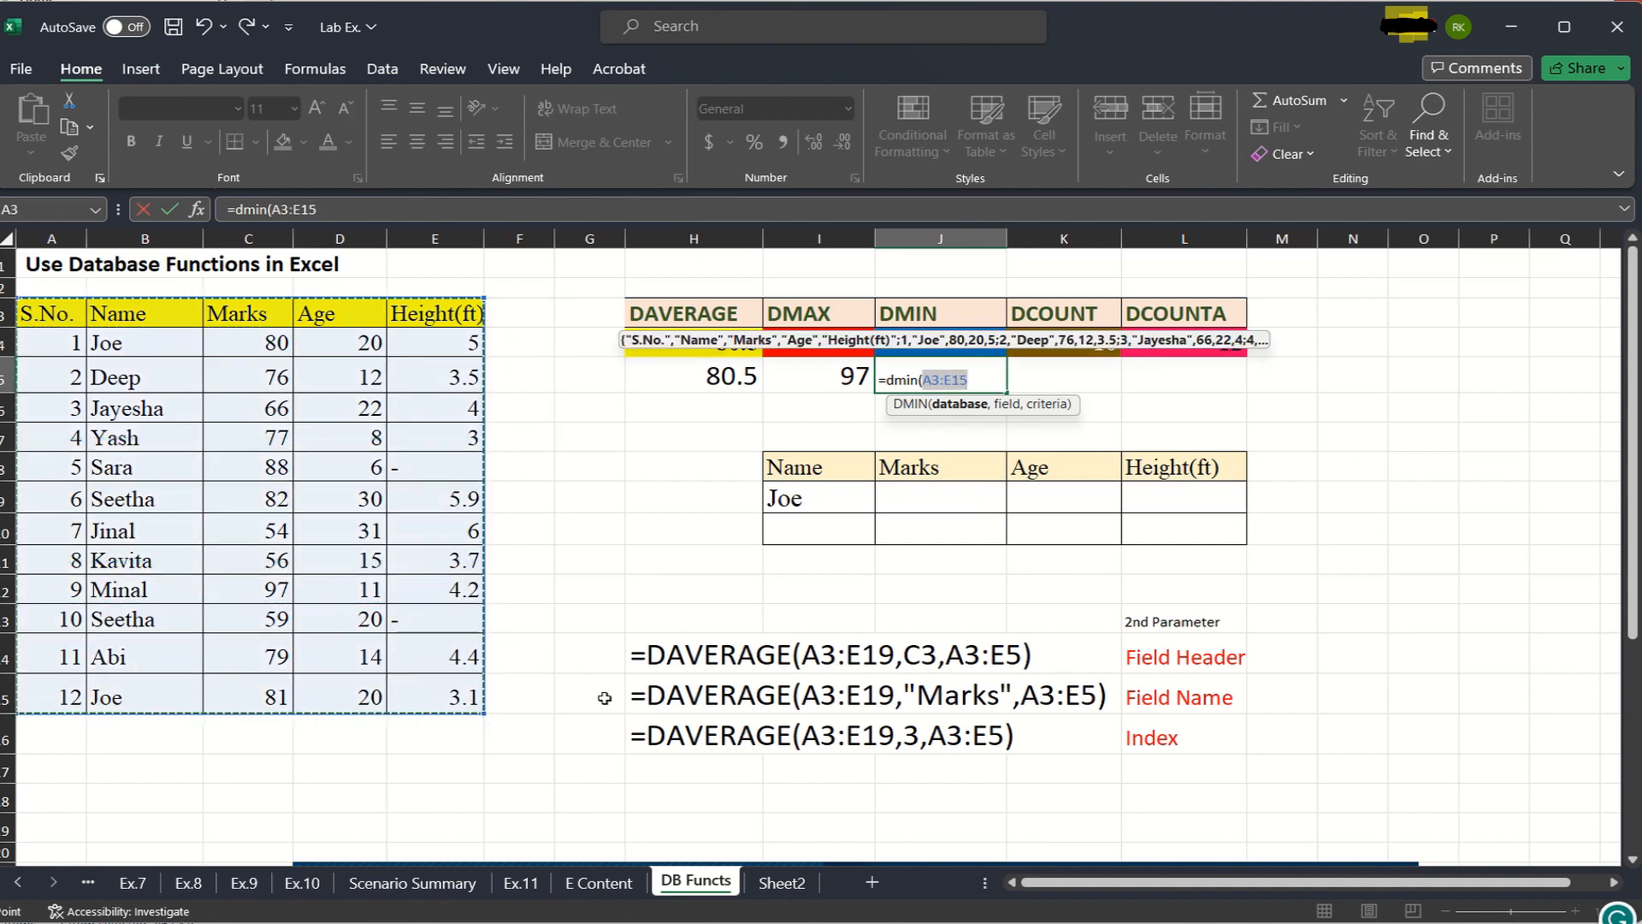
pyautogui.write(',')
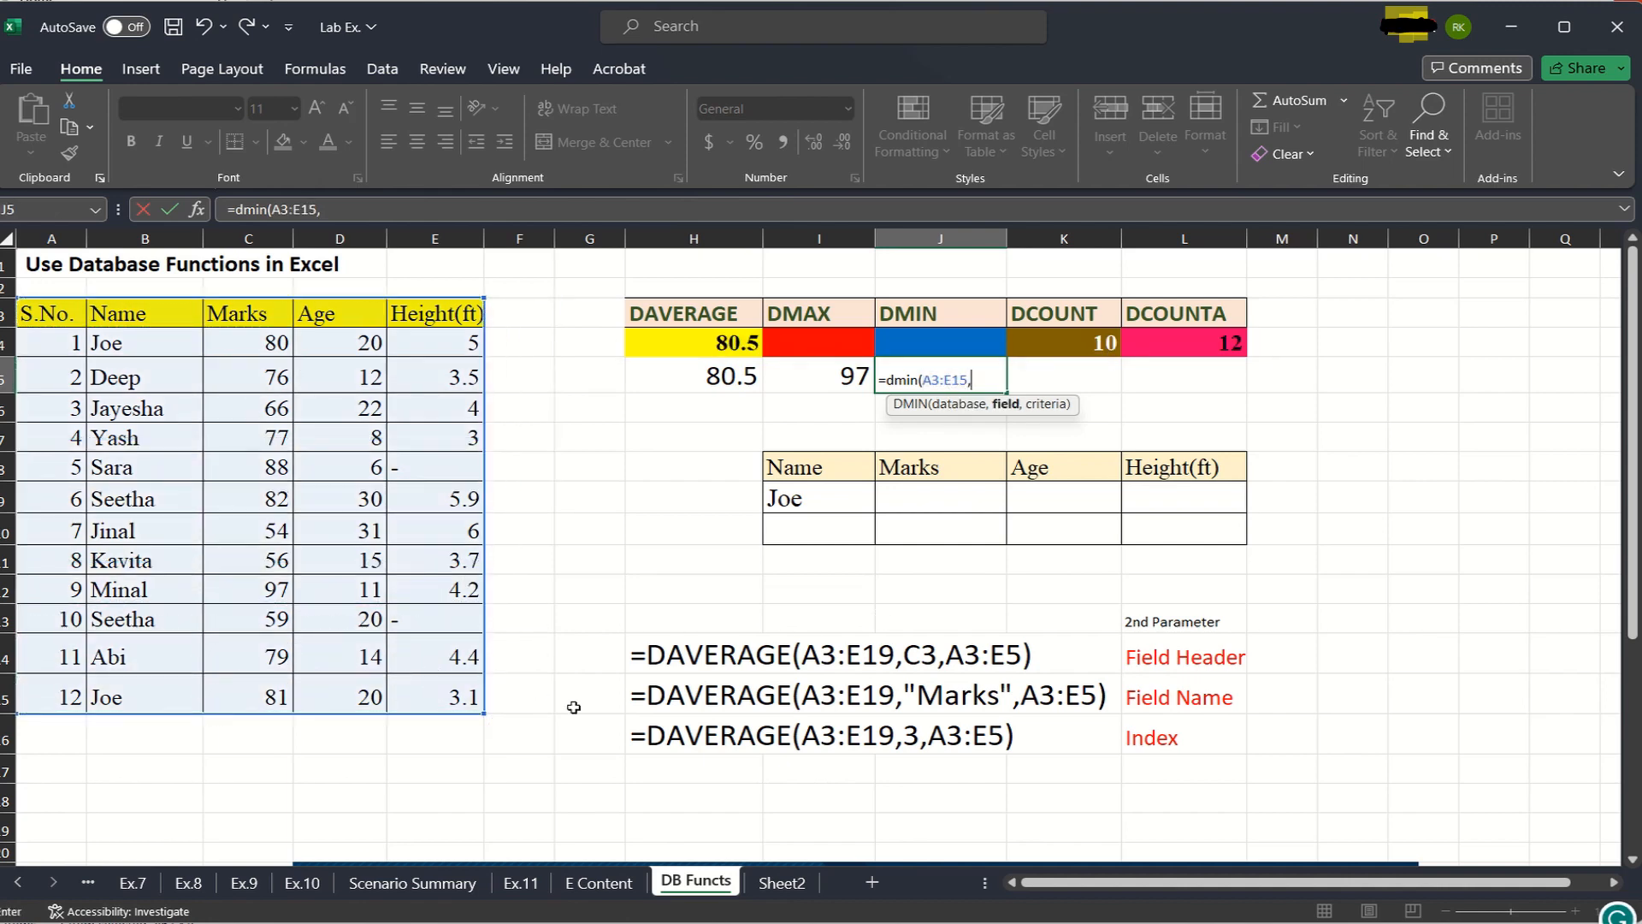
# - Complete the DMIN formula with the Age header D3 as field and D3:D15 as criteria
pyautogui.click(342, 317)
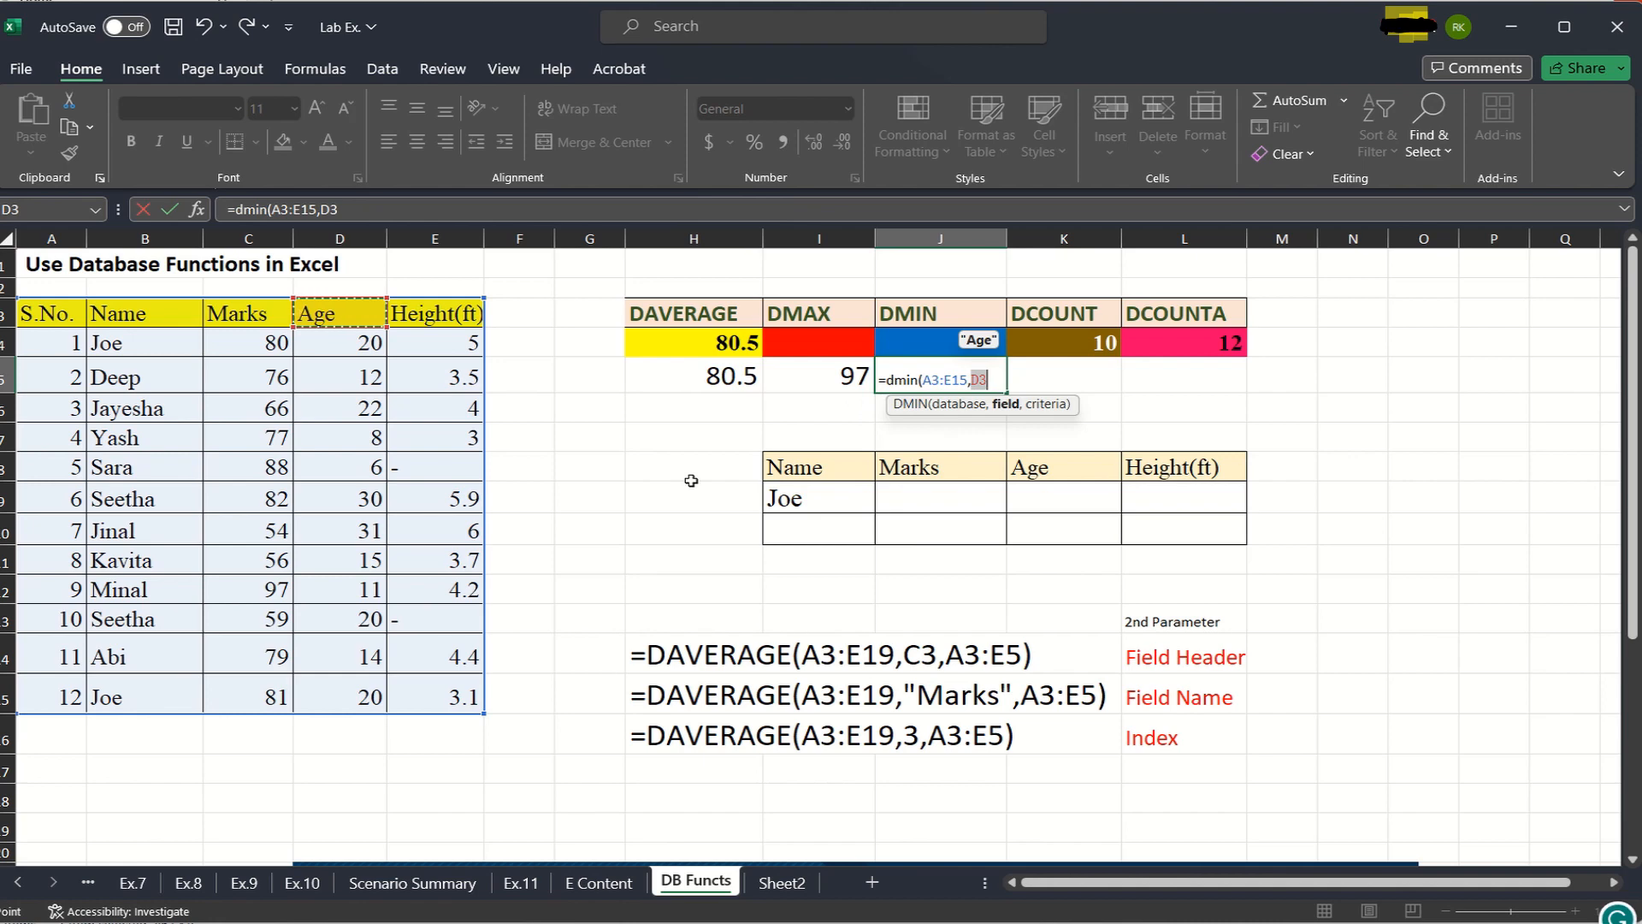
pyautogui.write(',')
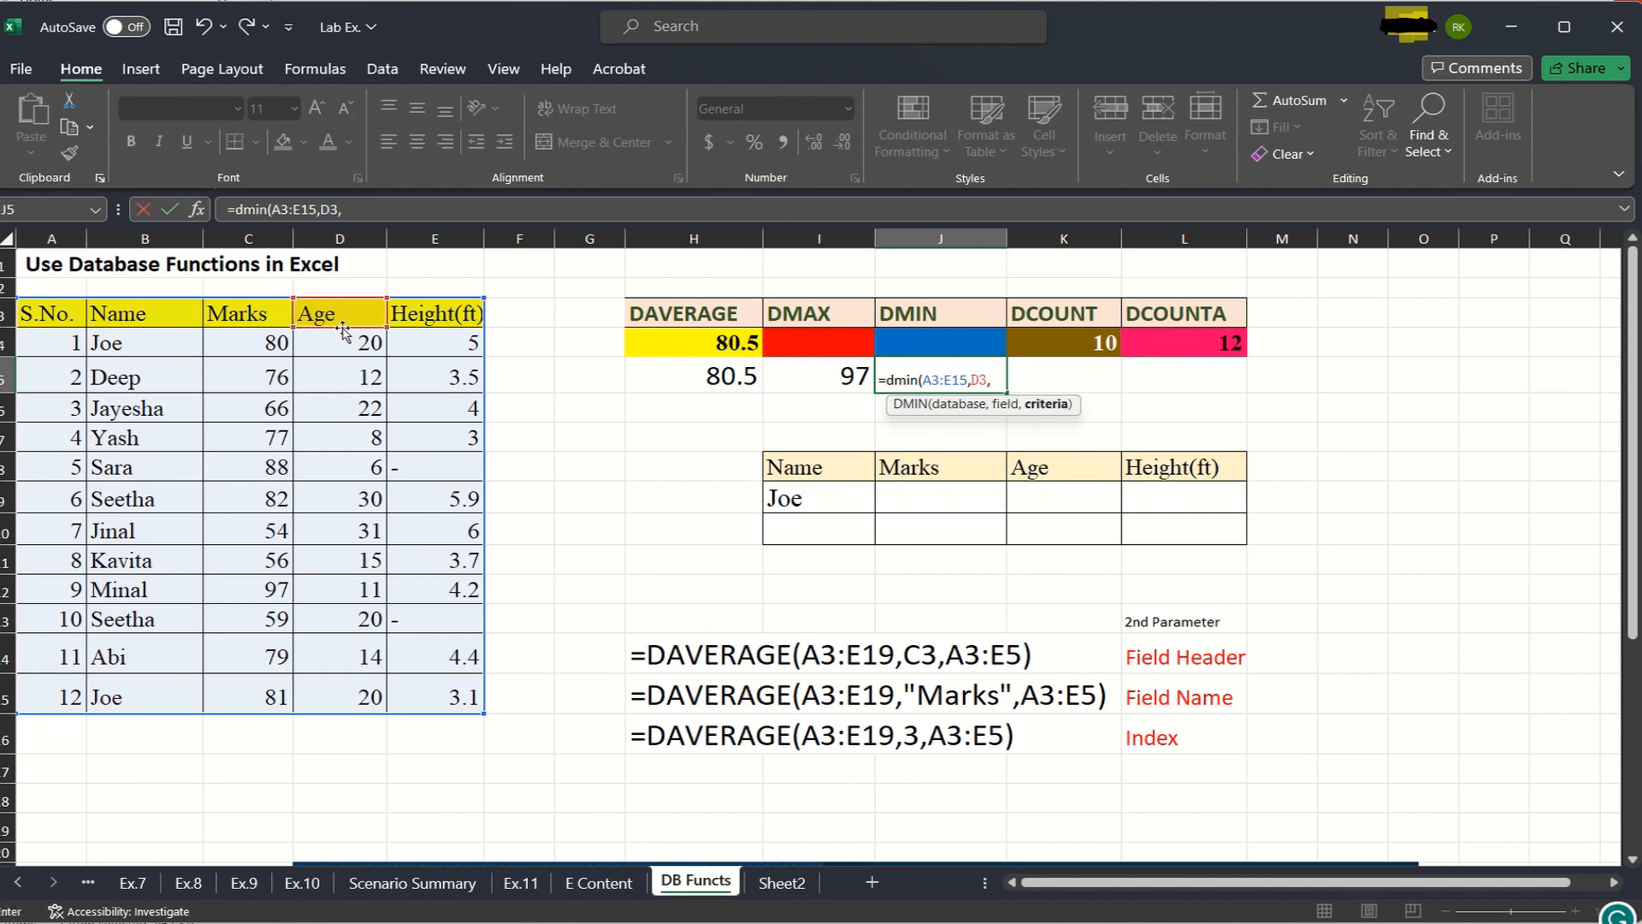
pyautogui.moveTo(342, 318); pyautogui.dragTo(355, 696)
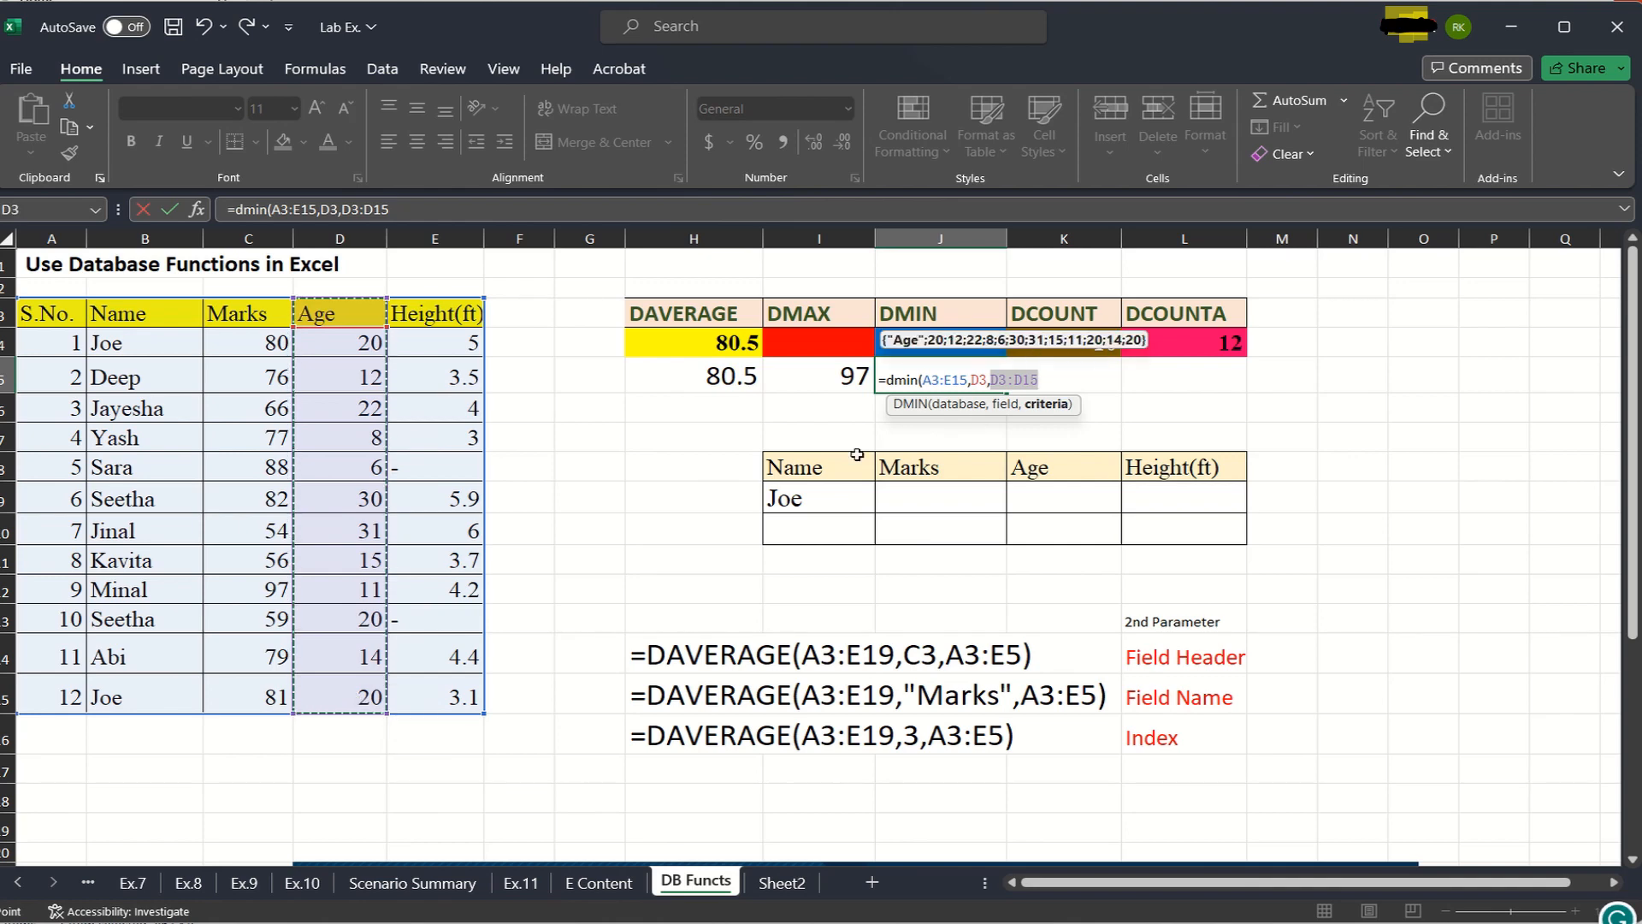
pyautogui.write(')')
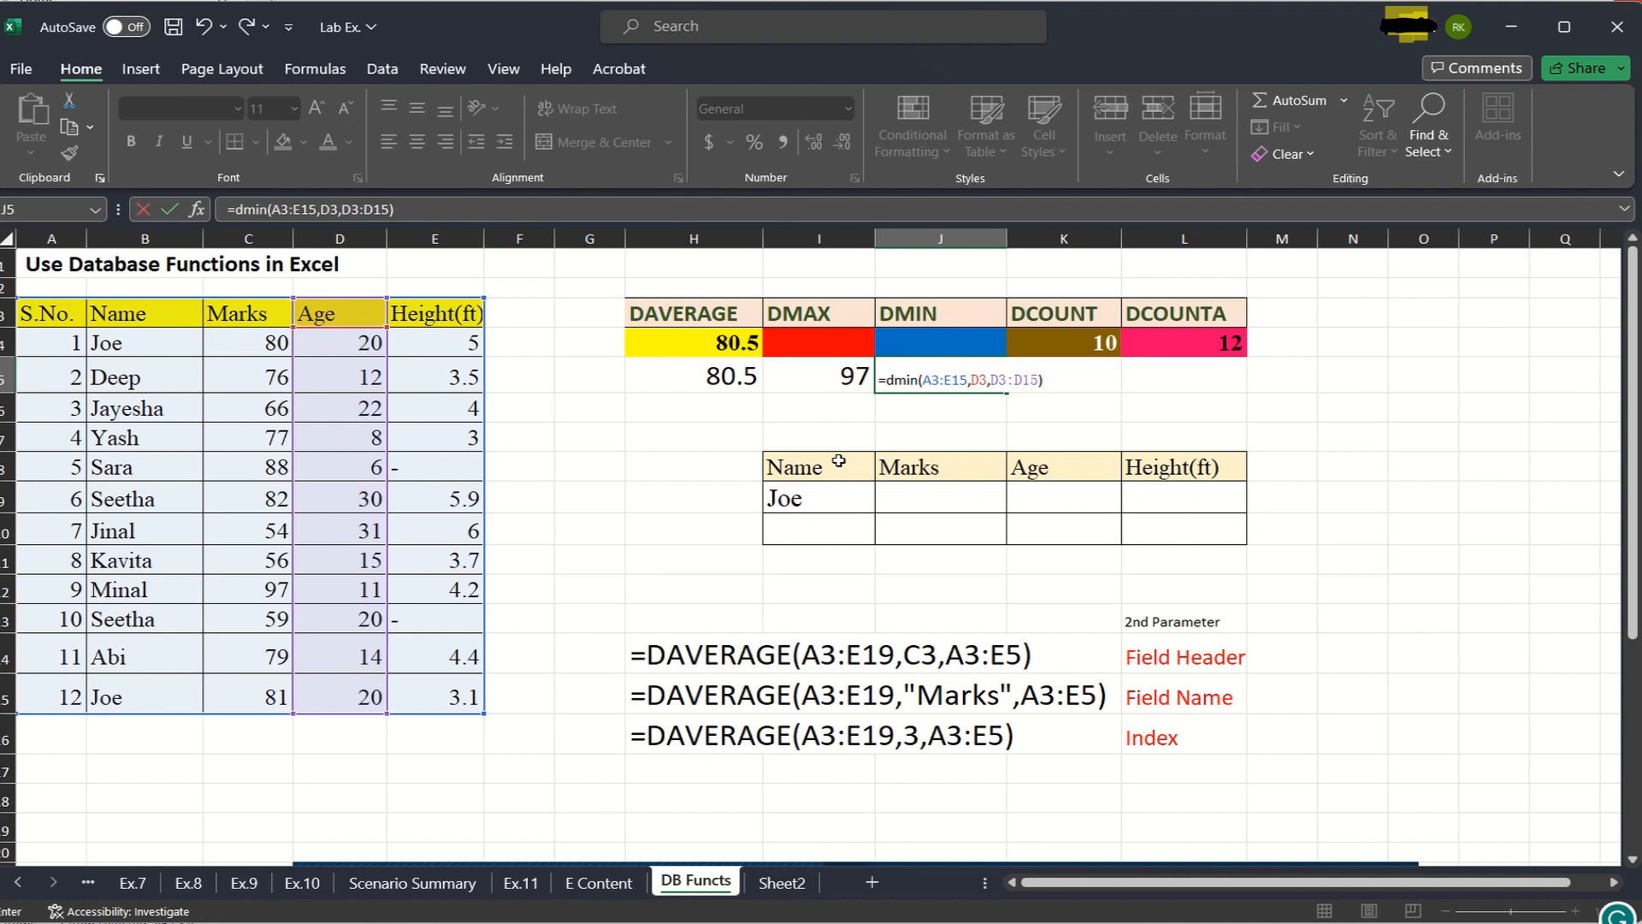
pyautogui.press('Return')
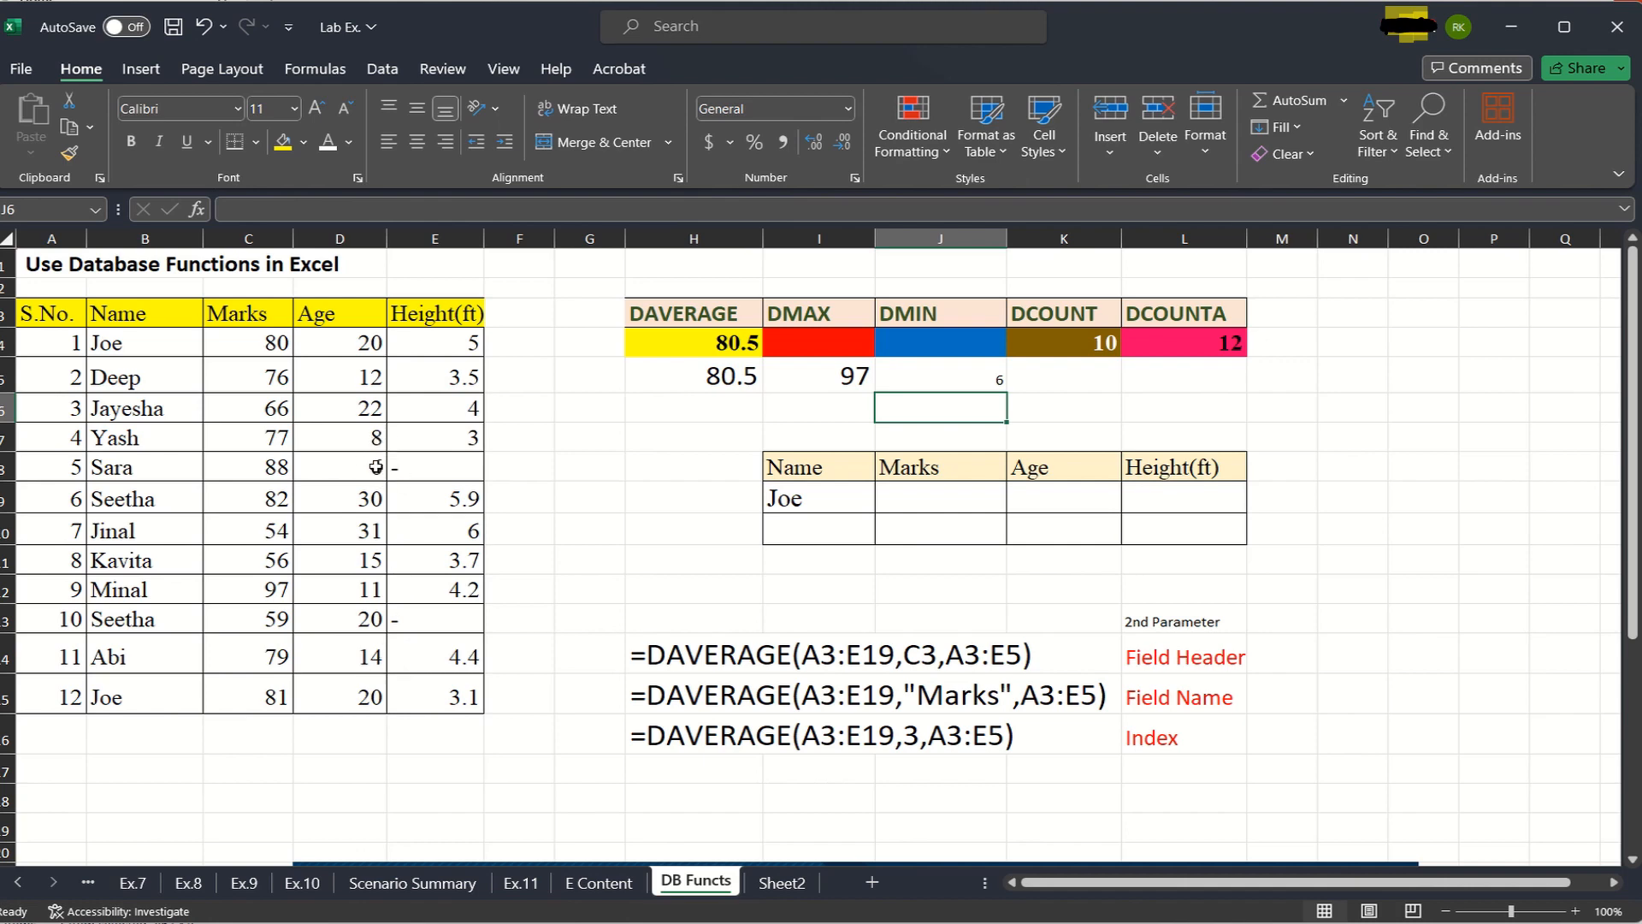
# - Set the font size of the DMIN result in J5 to 26
pyautogui.click(975, 376)
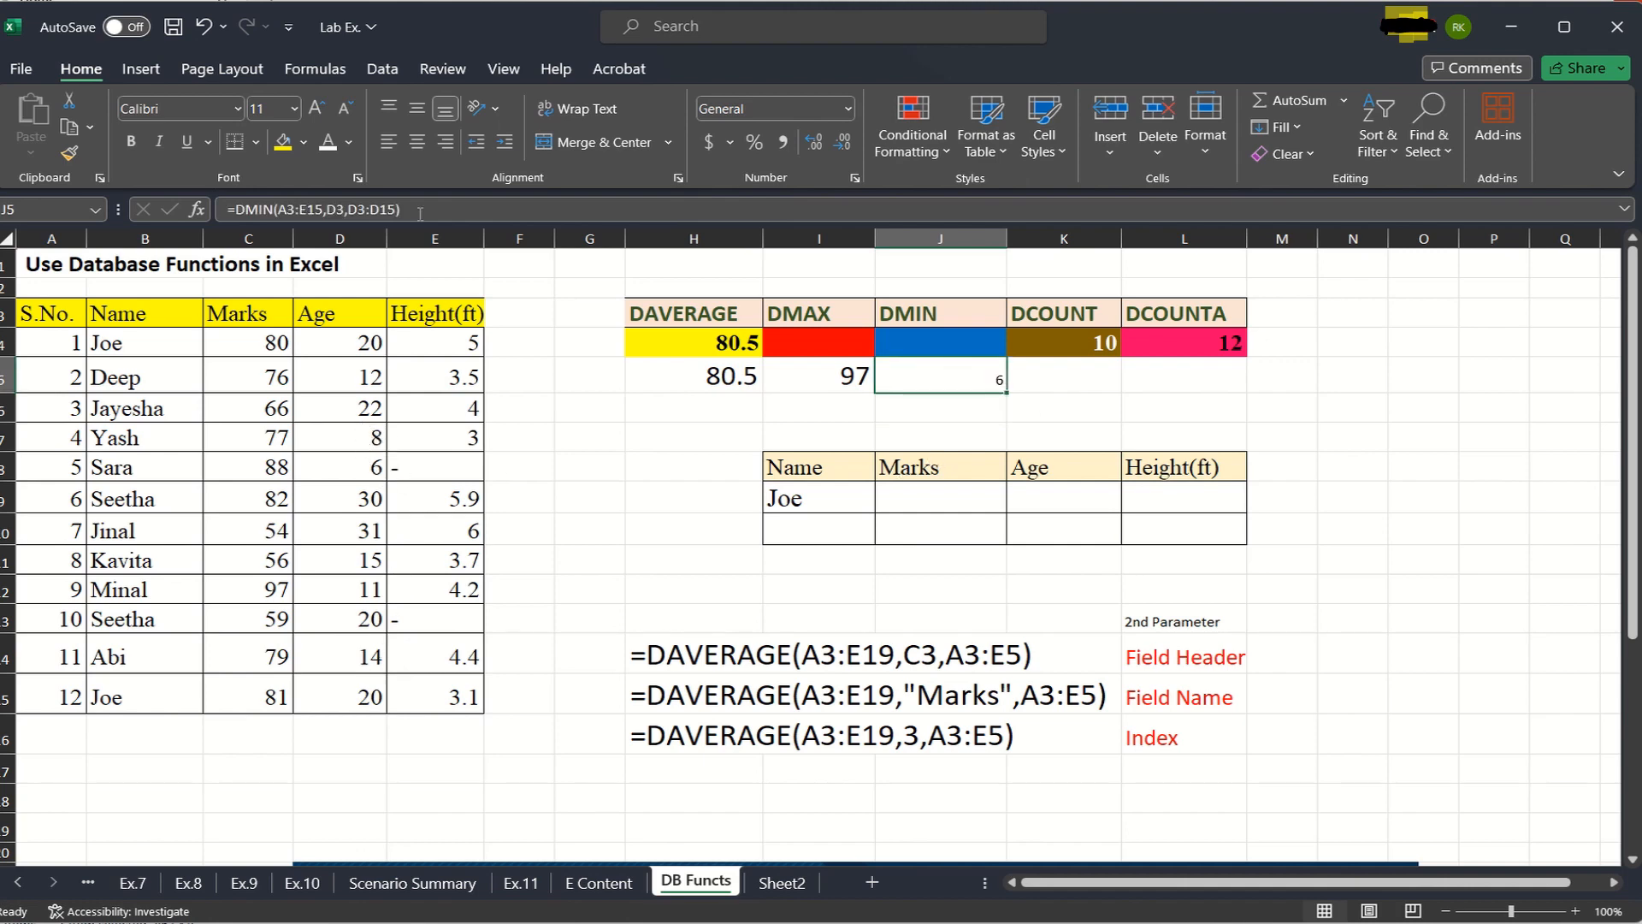
pyautogui.click(295, 109)
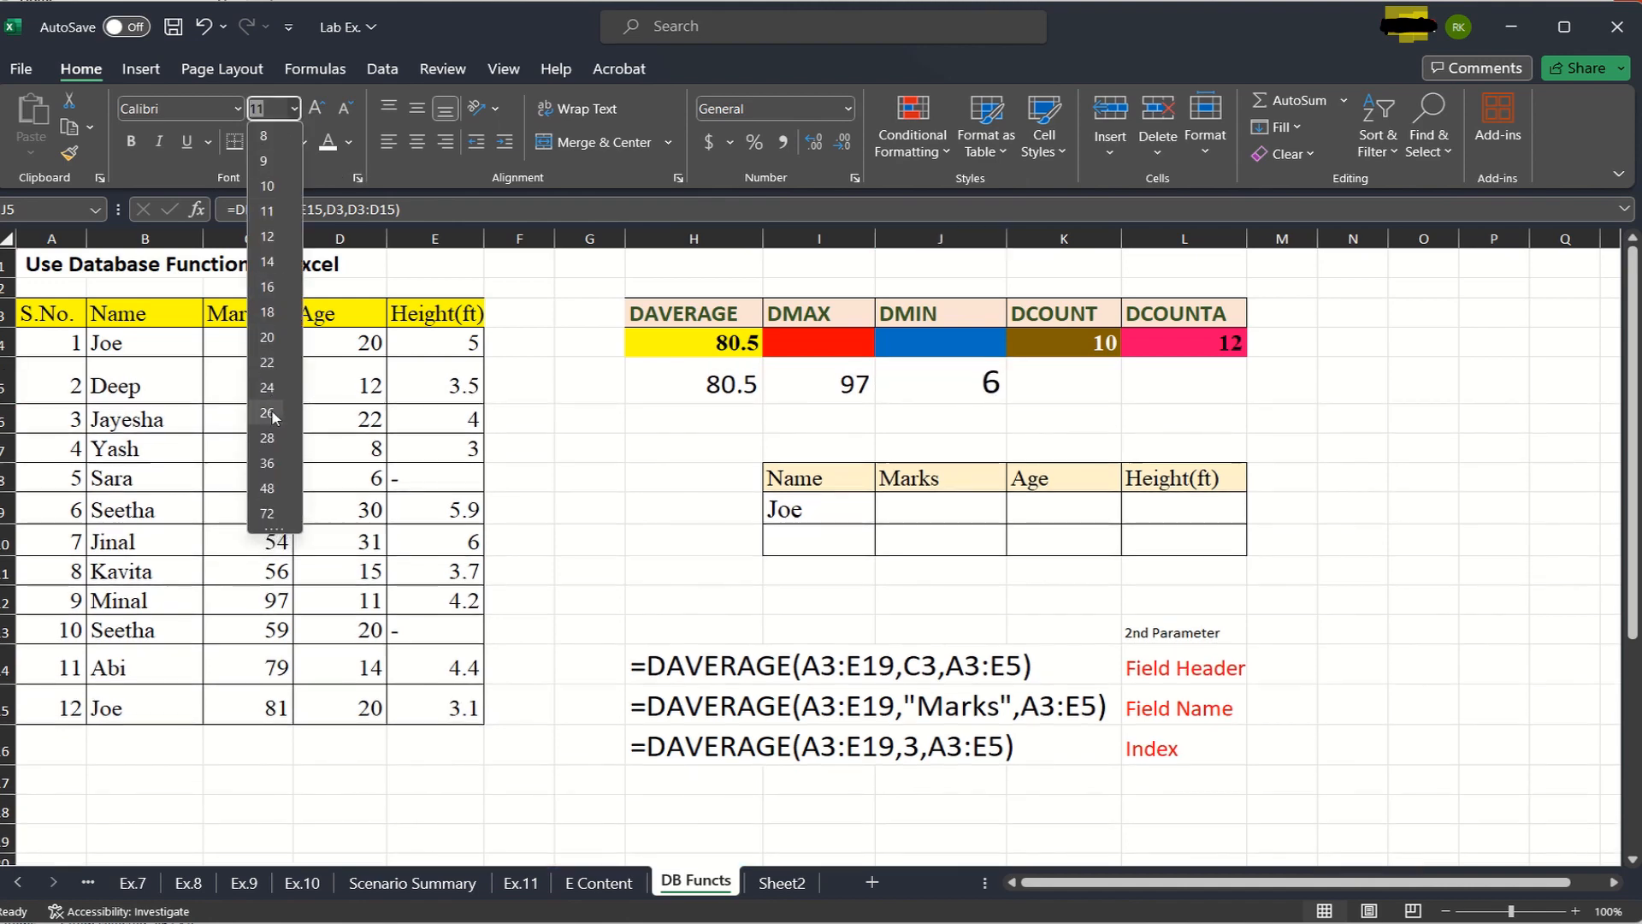
pyautogui.click(265, 411)
pyautogui.click(945, 419)
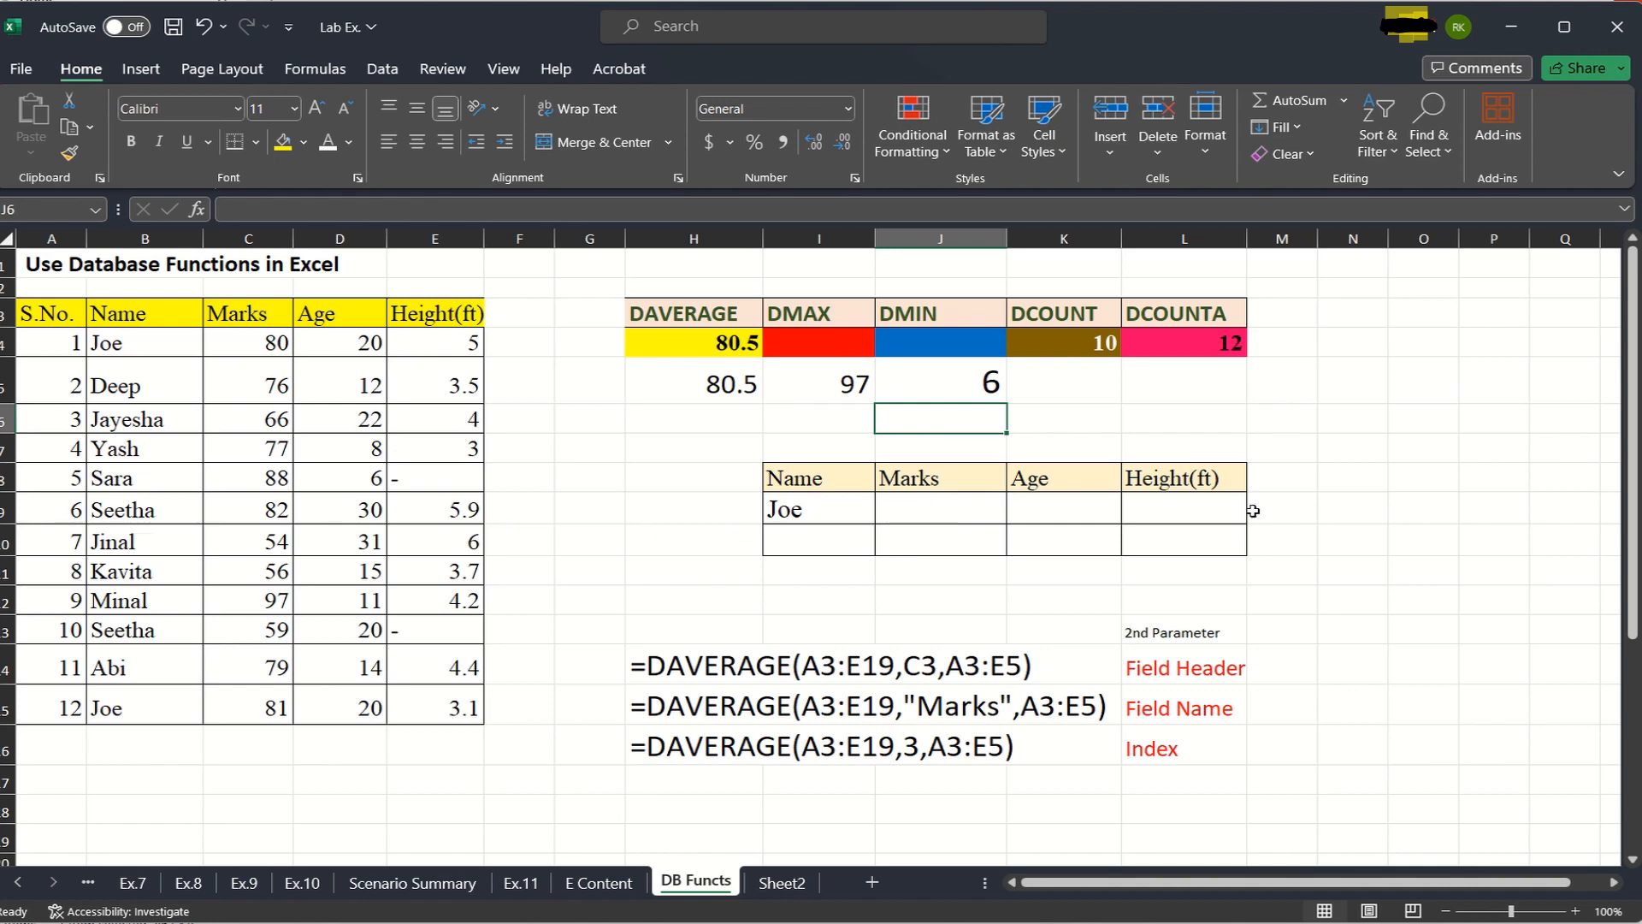
# - Start a DCOUNT formula in K5 with the student table A3:E15 as database
pyautogui.click(1072, 385)
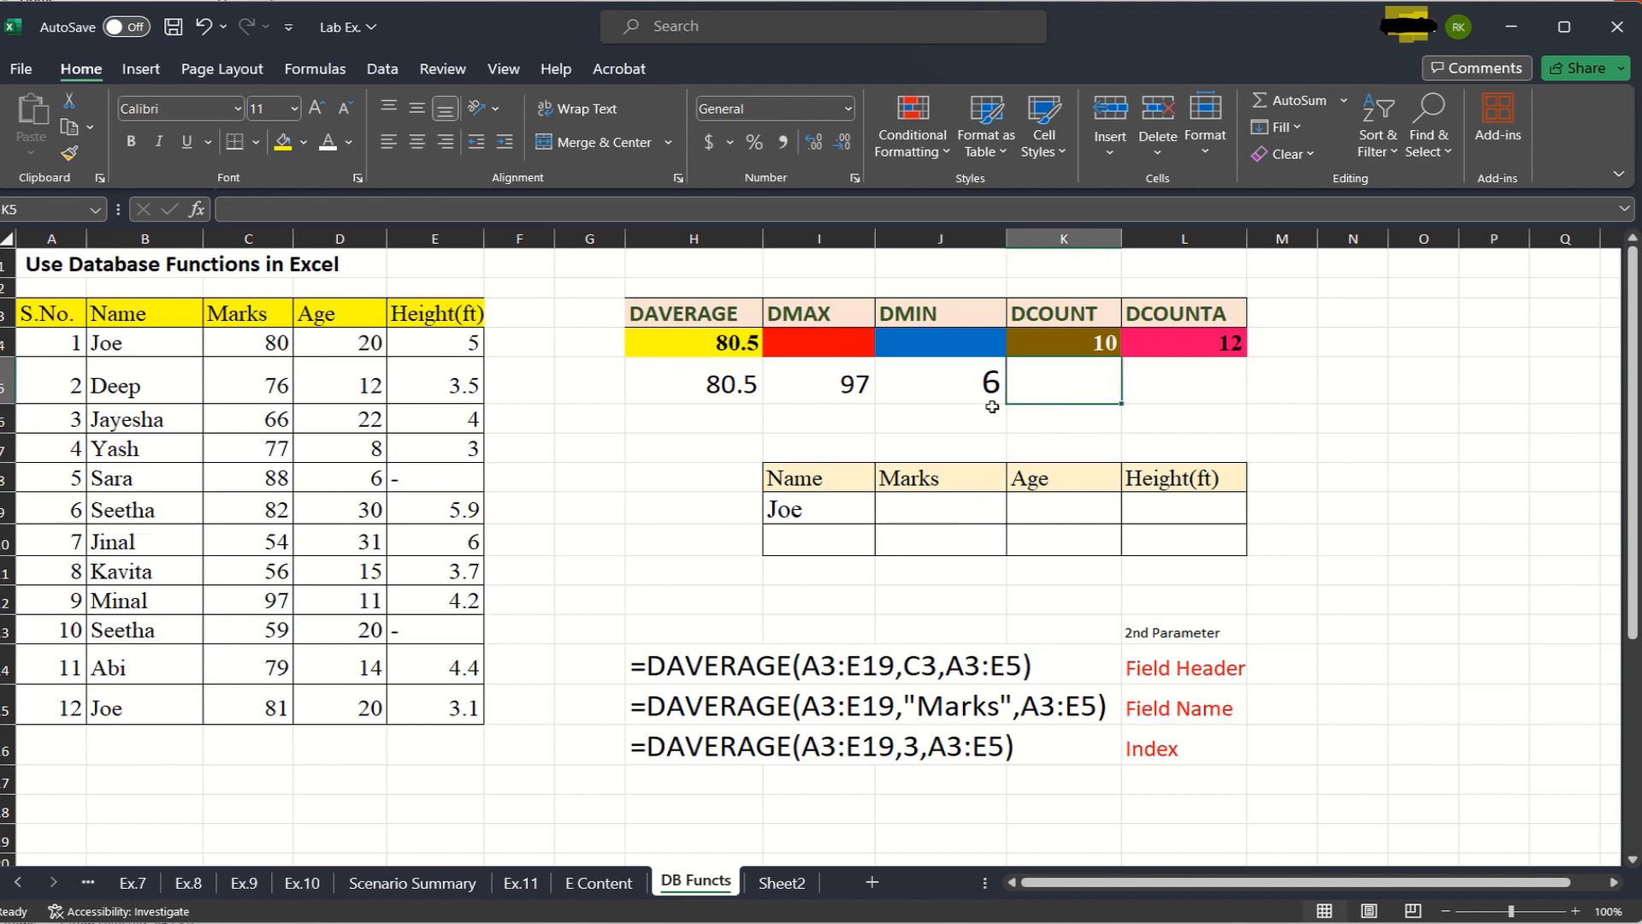
pyautogui.write('=')
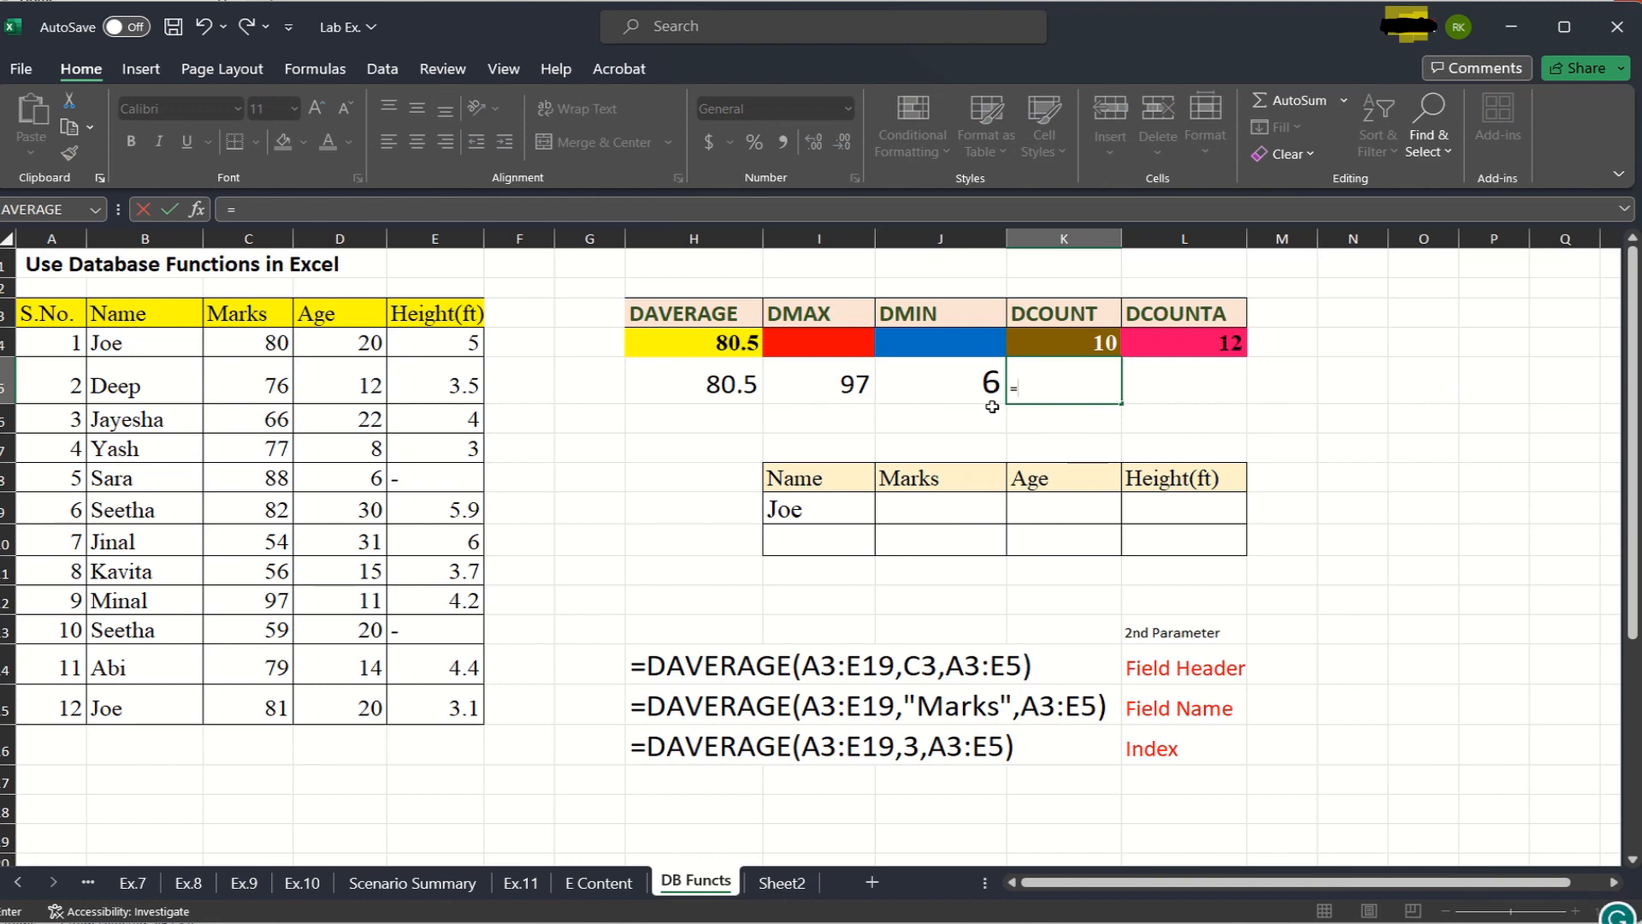
pyautogui.write('dcou')
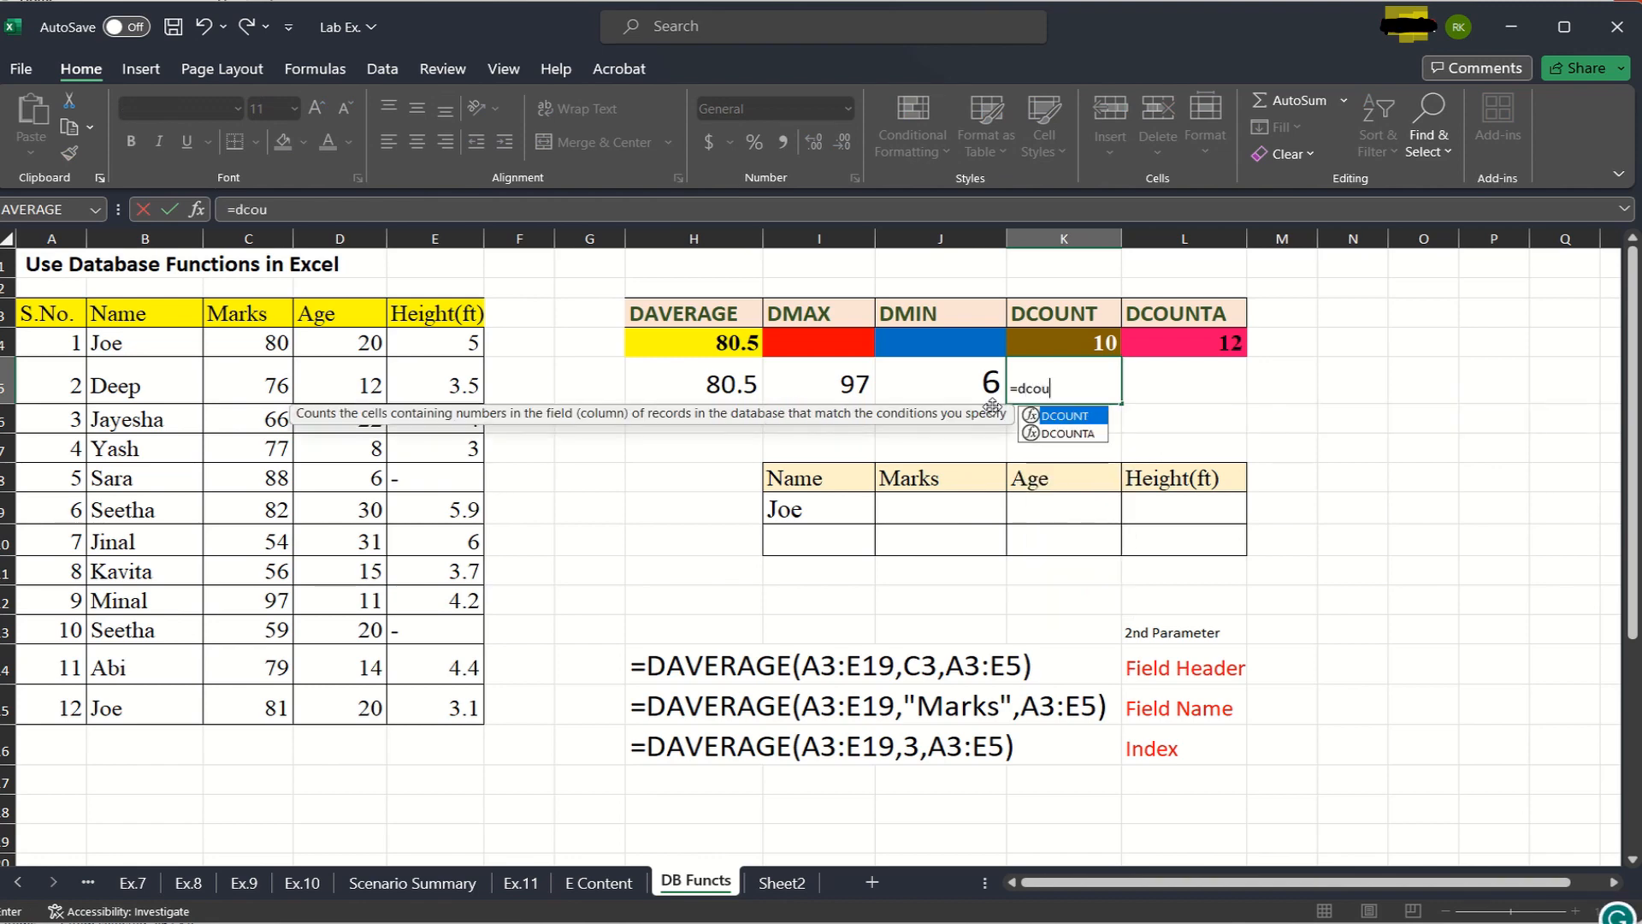
pyautogui.write('nt(')
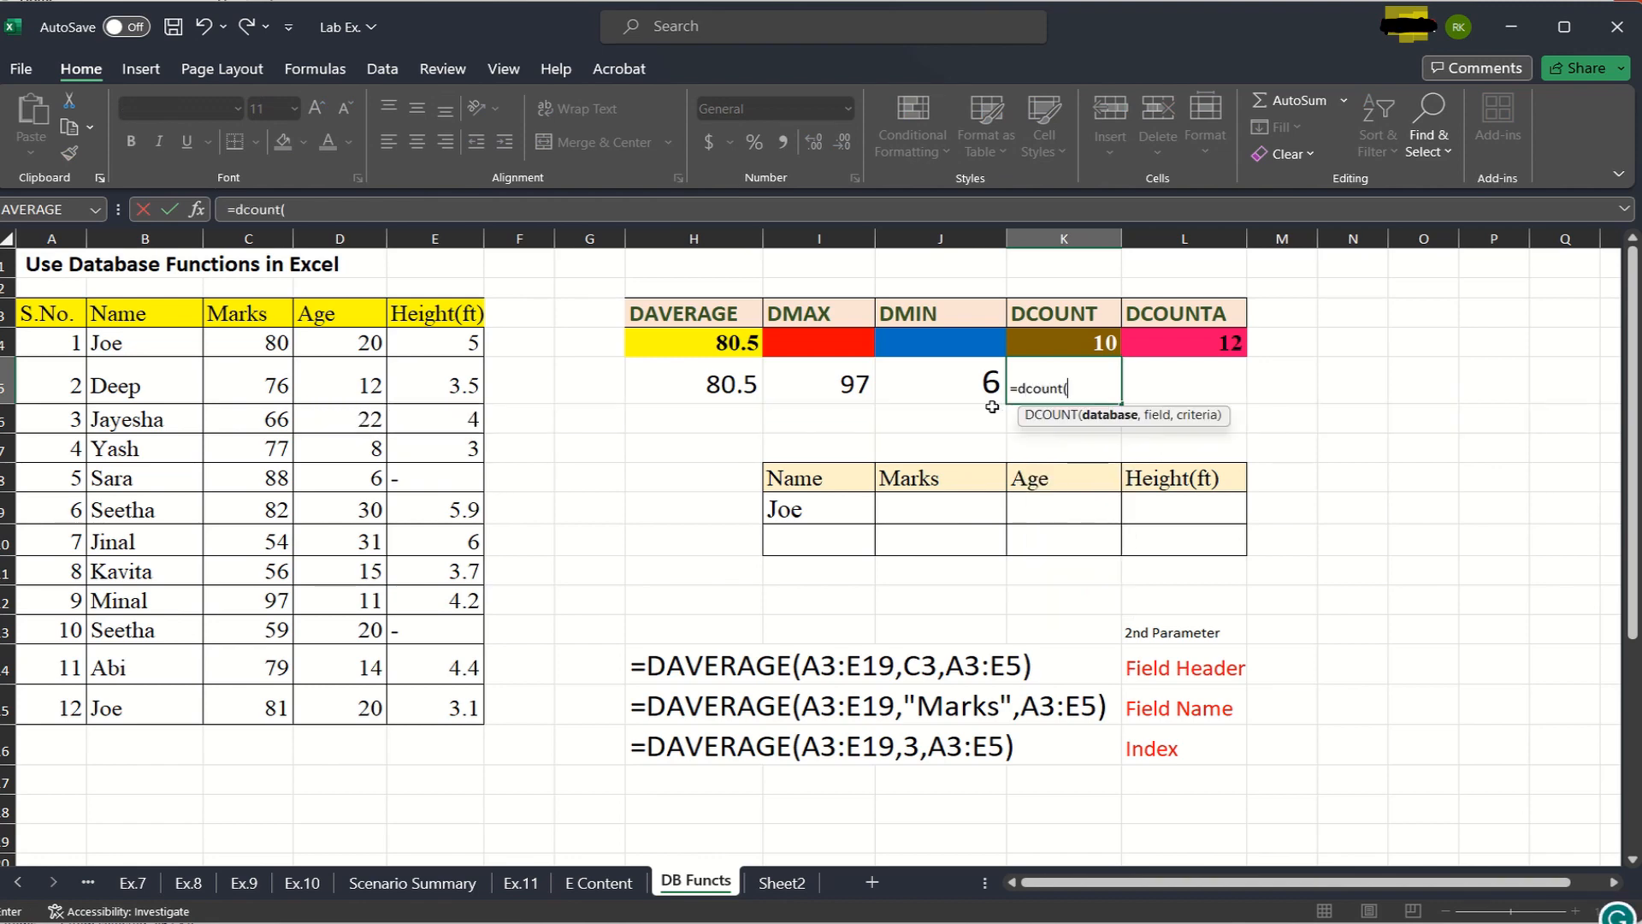
pyautogui.moveTo(39, 320); pyautogui.dragTo(444, 710)
pyautogui.write(',')
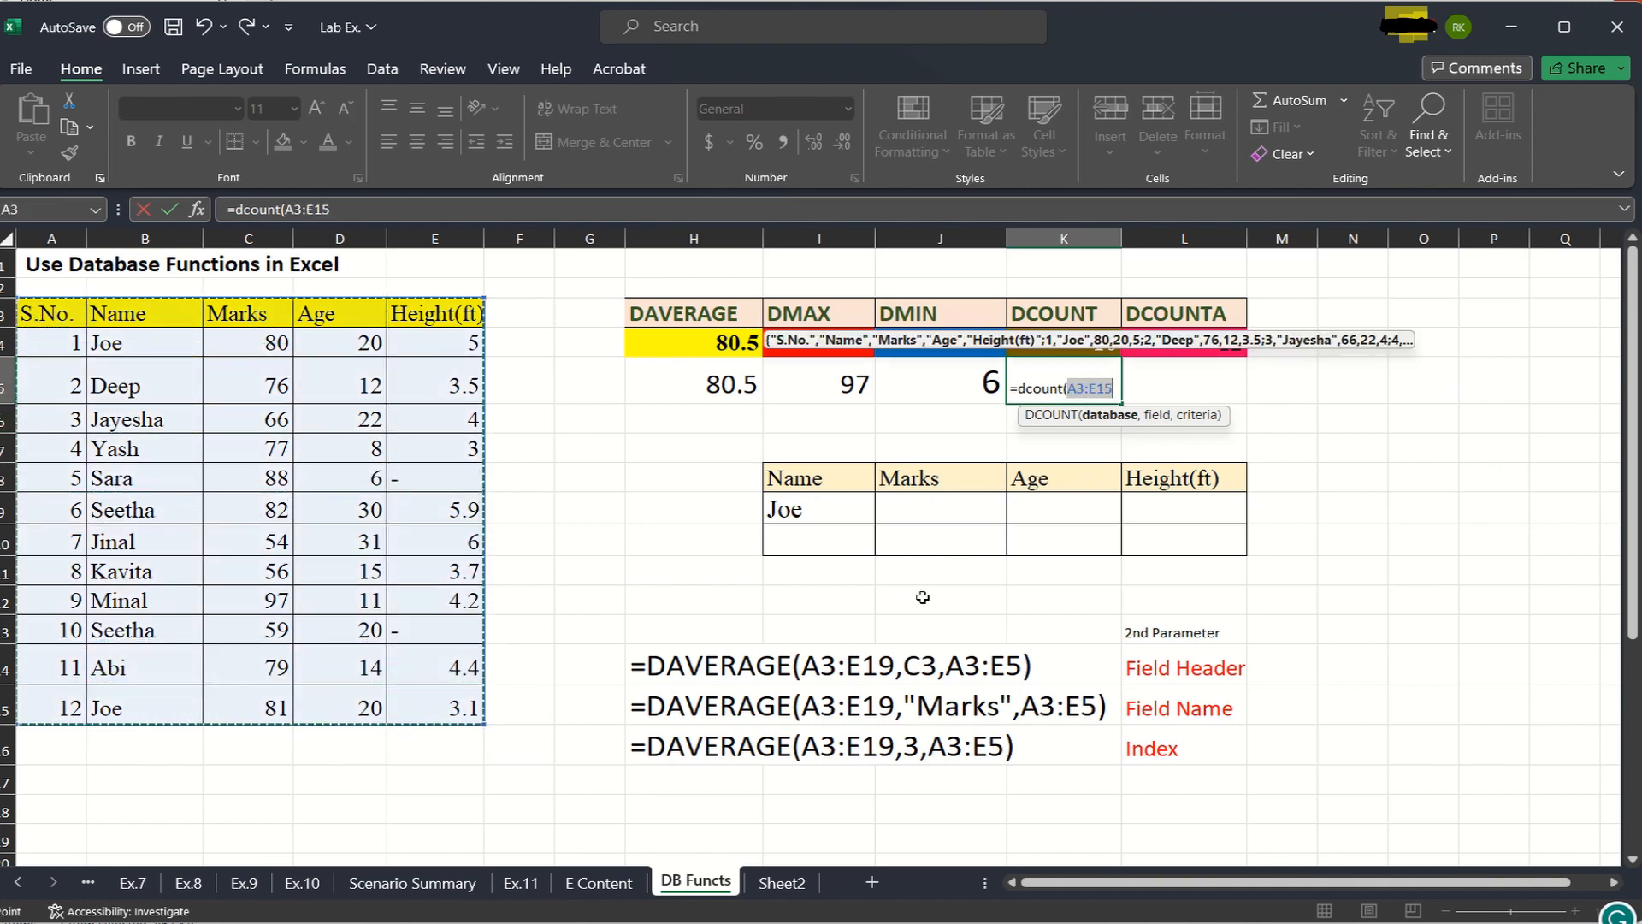
# - Complete the DCOUNT formula with the Height(ft) header E3 as field and E3:E15 as criteria
pyautogui.click(443, 313)
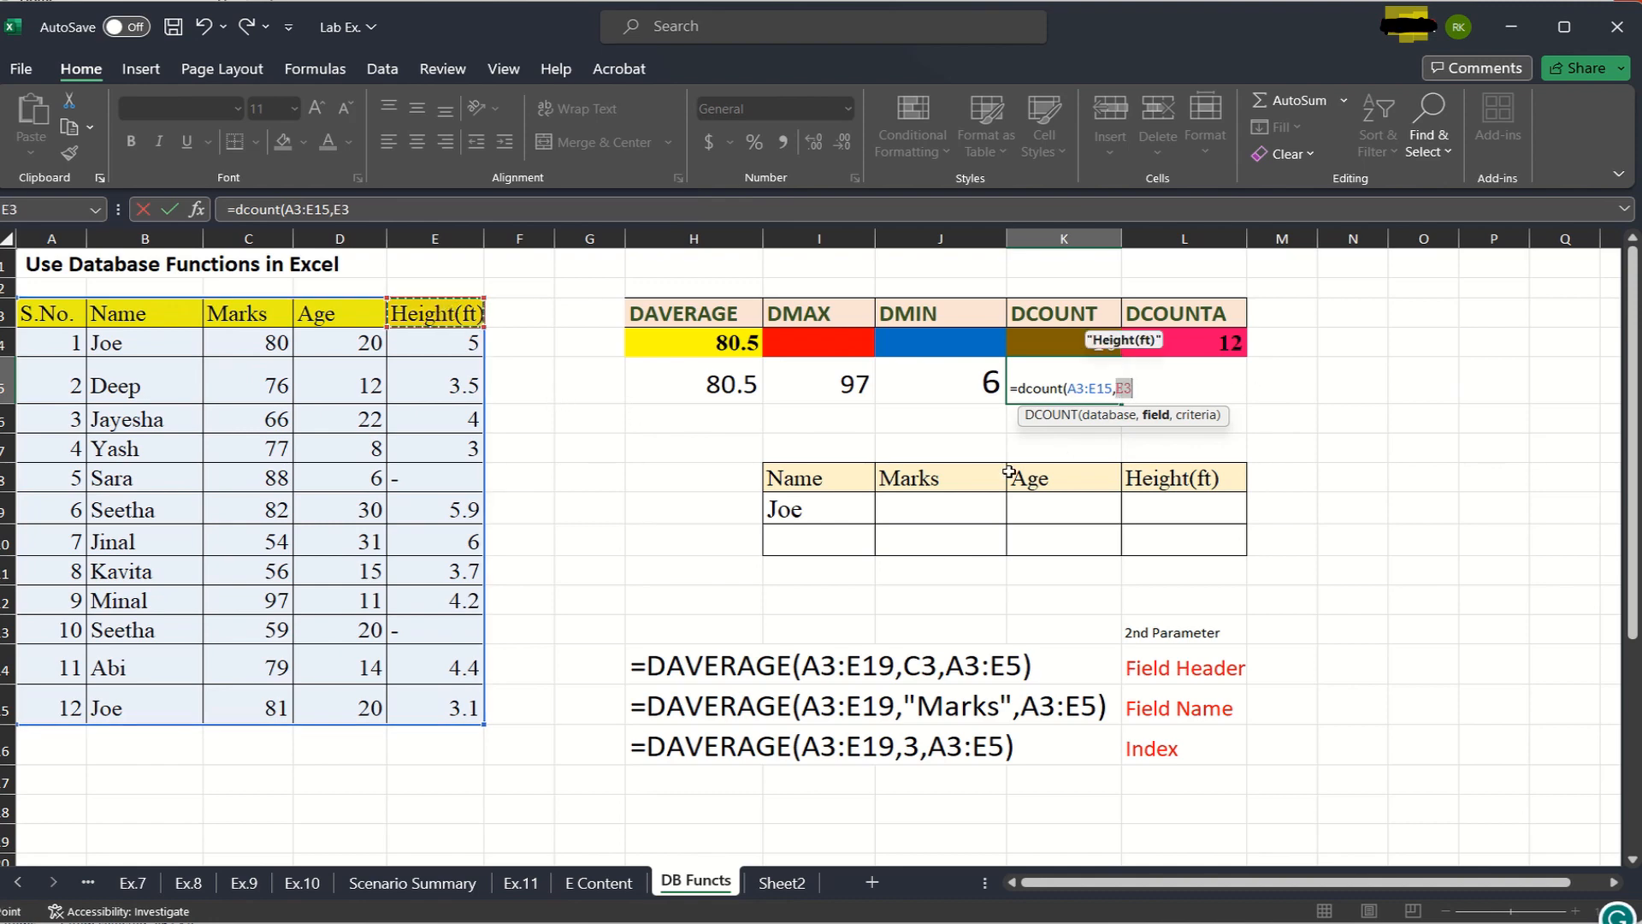
pyautogui.write(',')
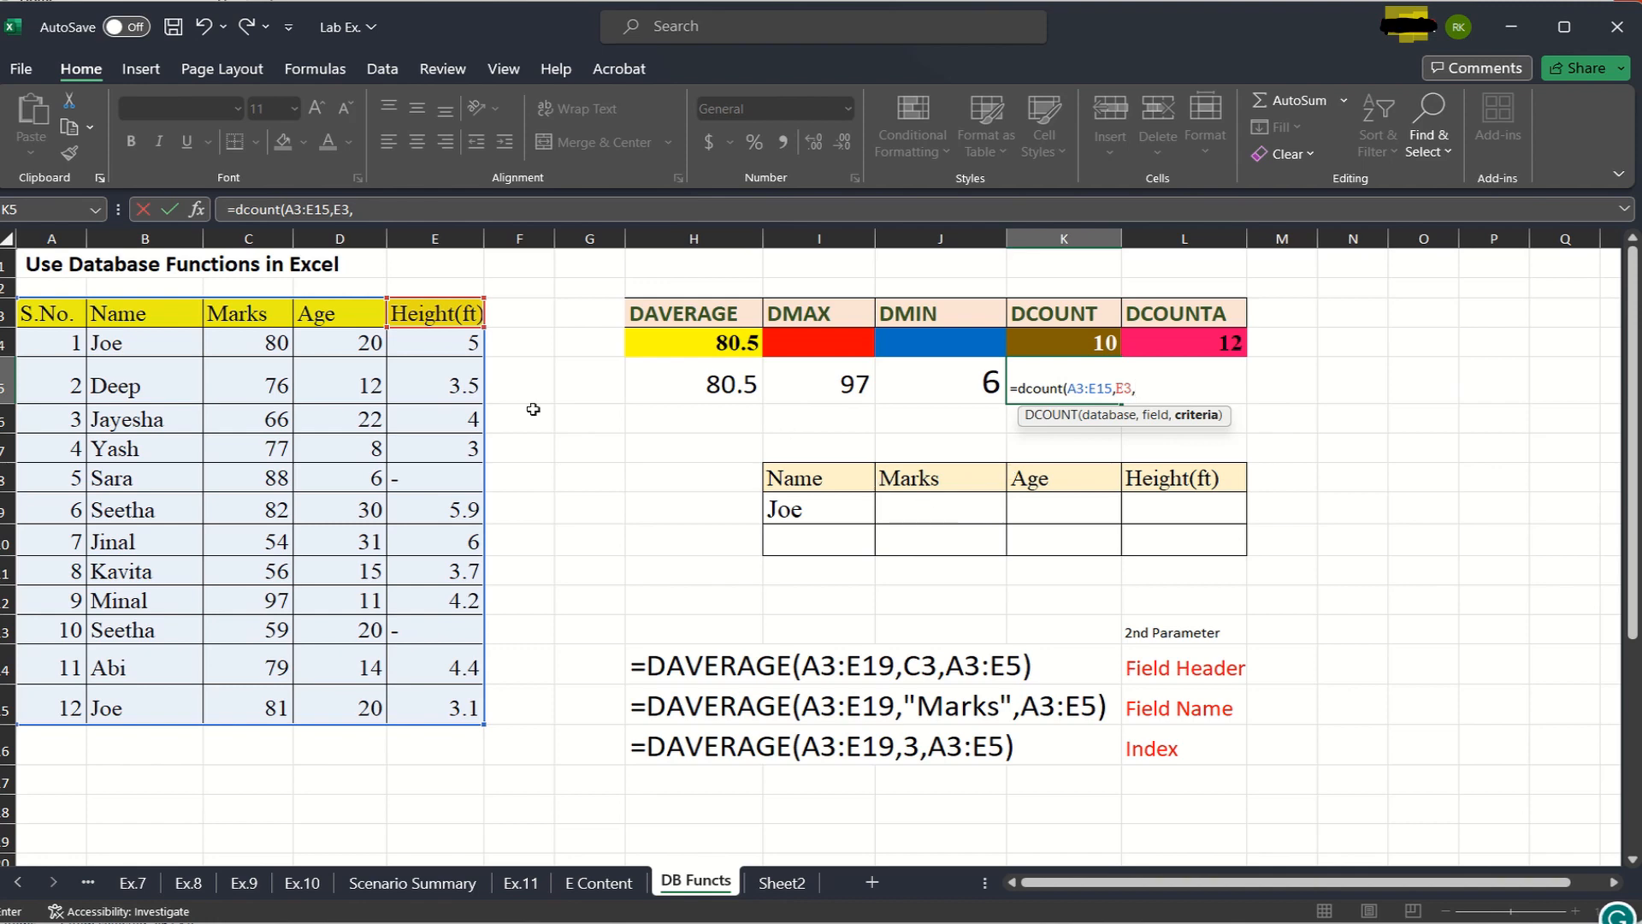
pyautogui.moveTo(442, 317); pyautogui.dragTo(440, 706)
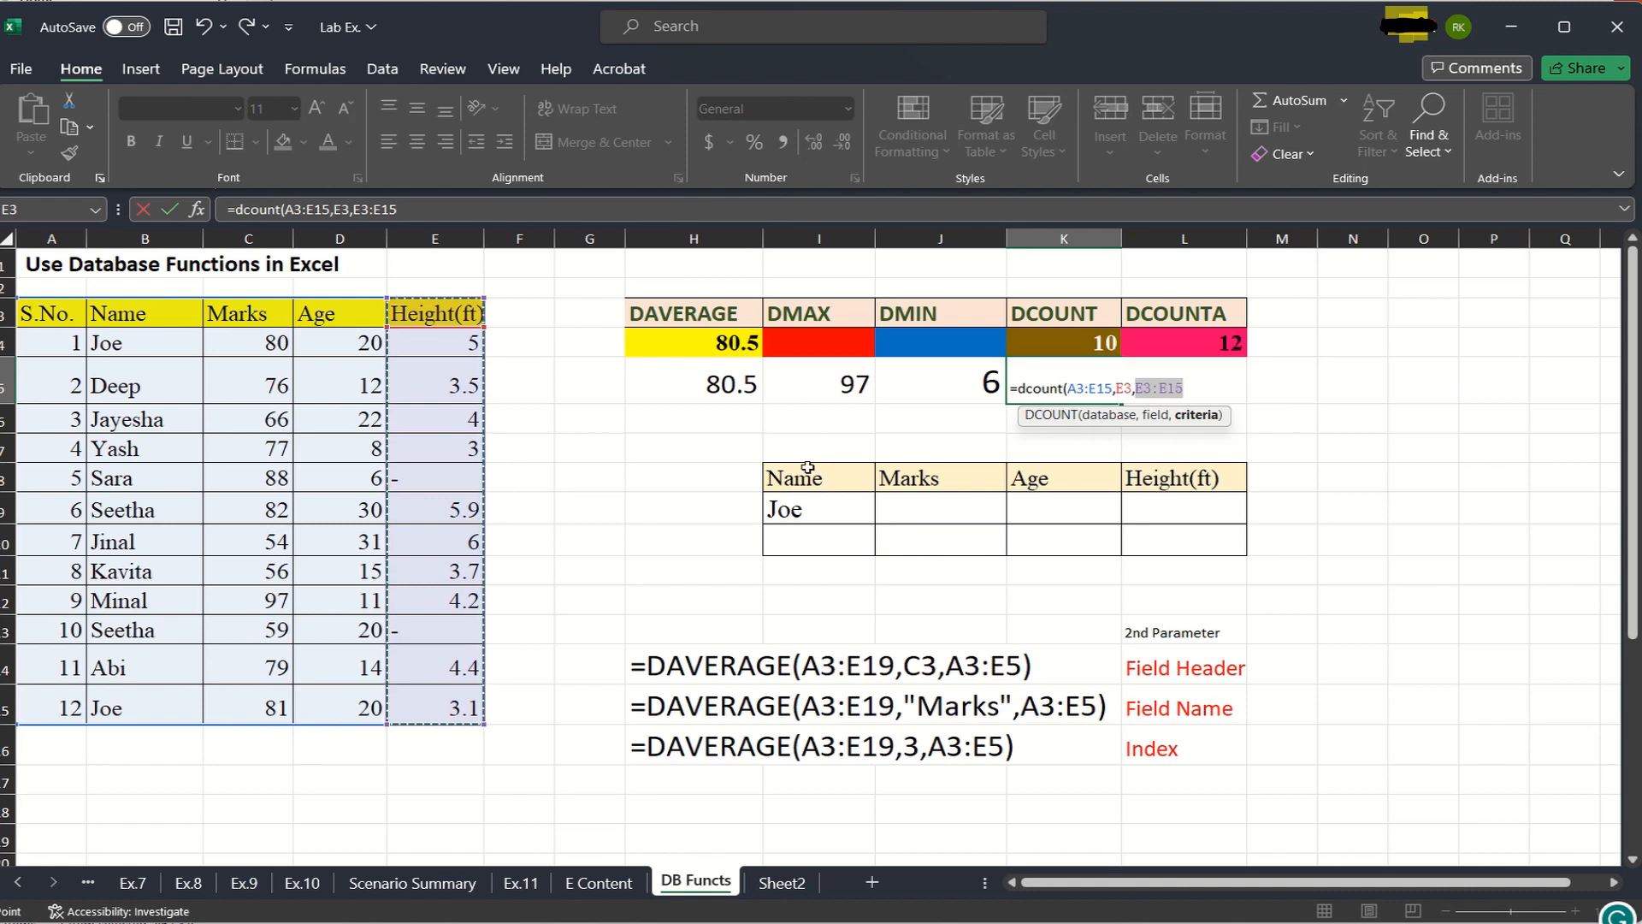
pyautogui.write(')')
pyautogui.press('Return')
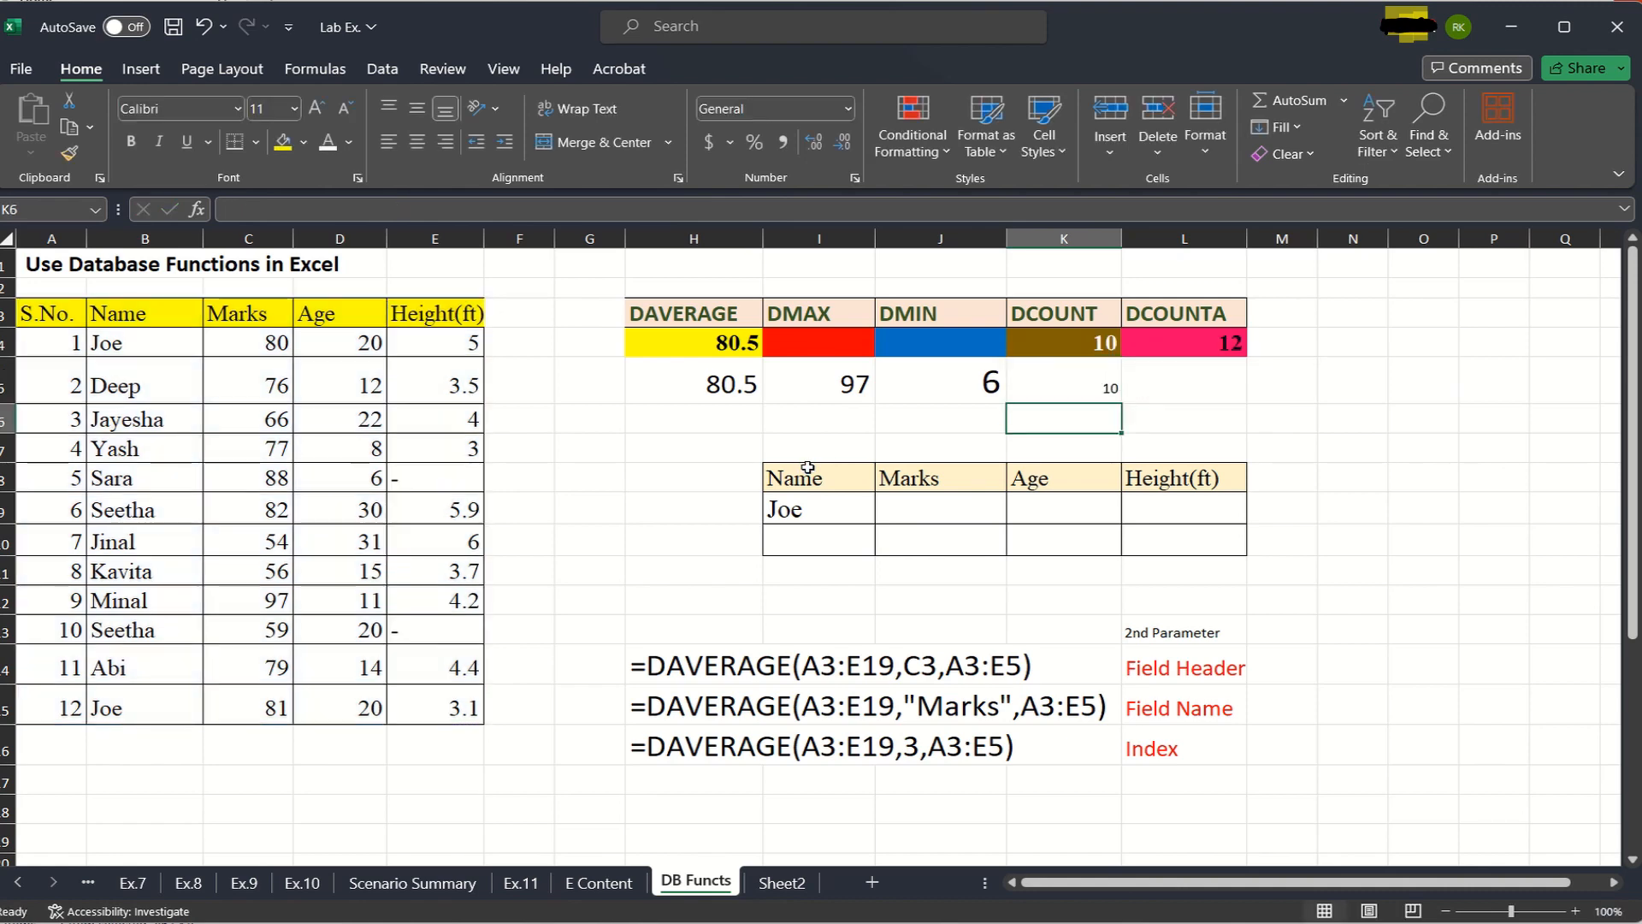
# - Enlarge the font of the DCOUNT result in K5 to match the DMAX result in I5
pyautogui.click(1103, 389)
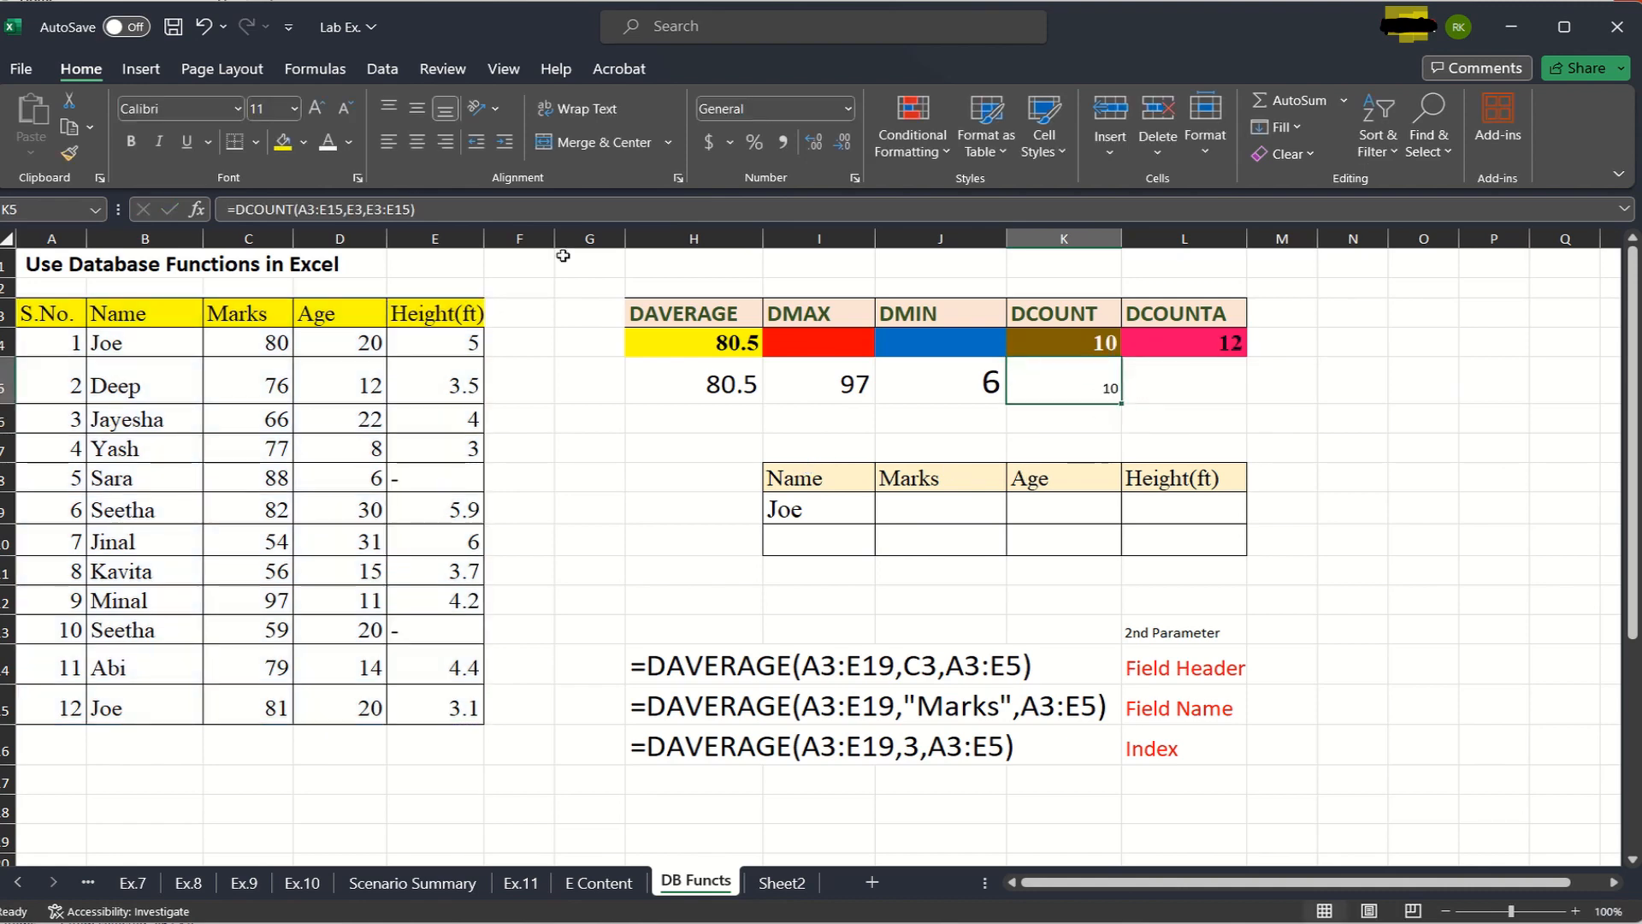
pyautogui.click(295, 108)
pyautogui.press('Escape')
pyautogui.click(1197, 417)
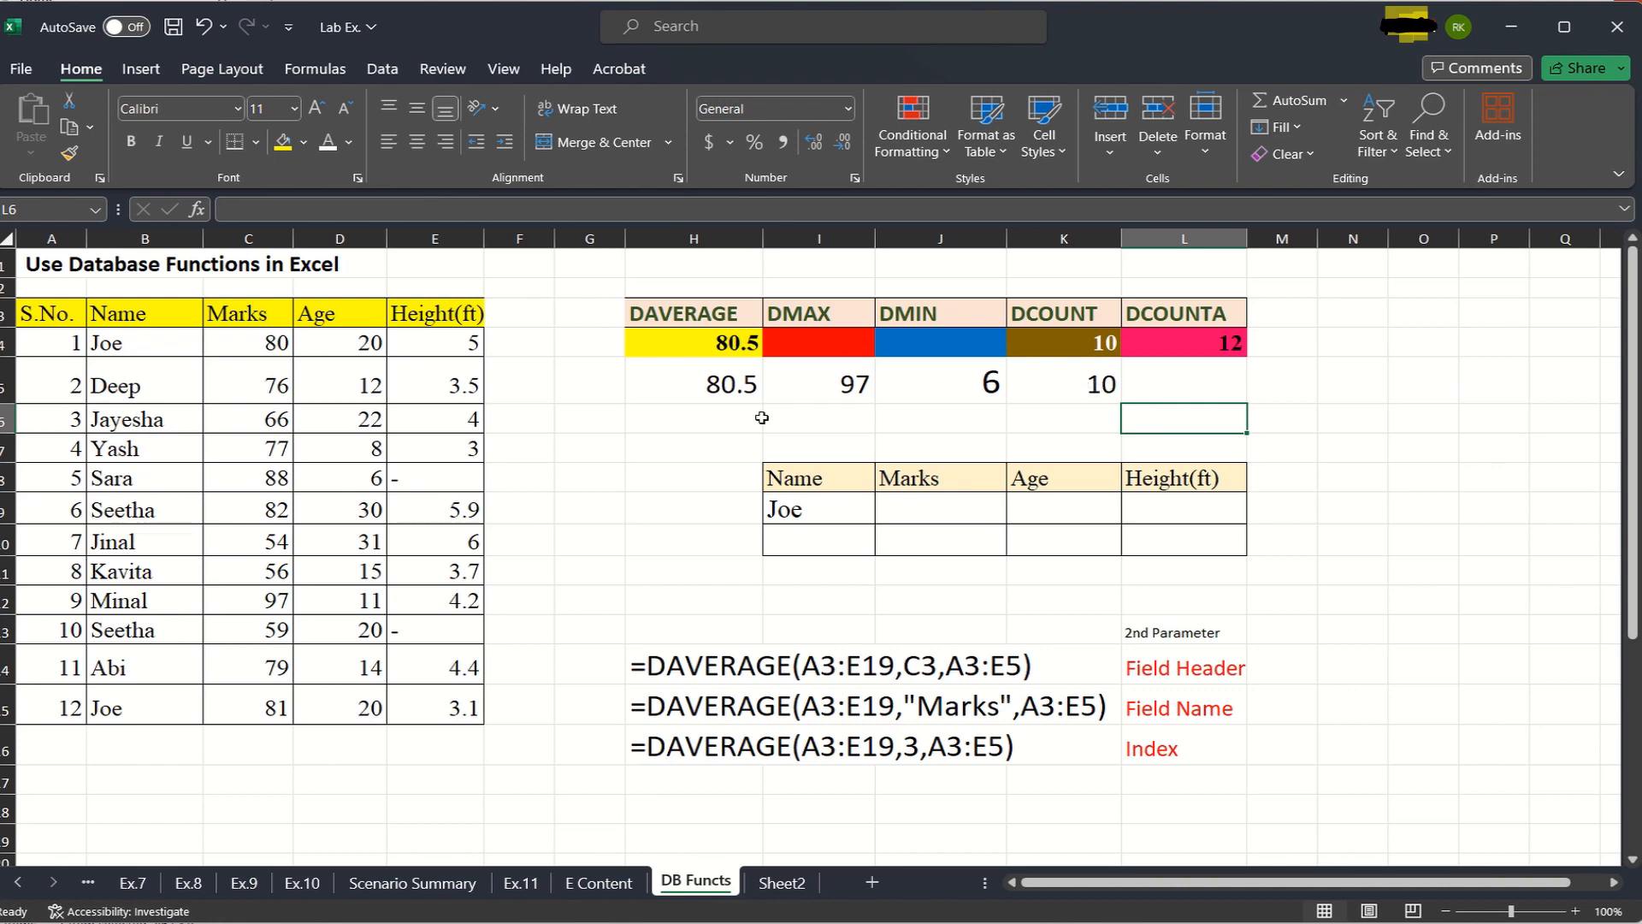
# - Examine the dash entries in E8 and E13 of the Height(ft) column, and select L5 under the DCOUNTA header
pyautogui.click(455, 476)
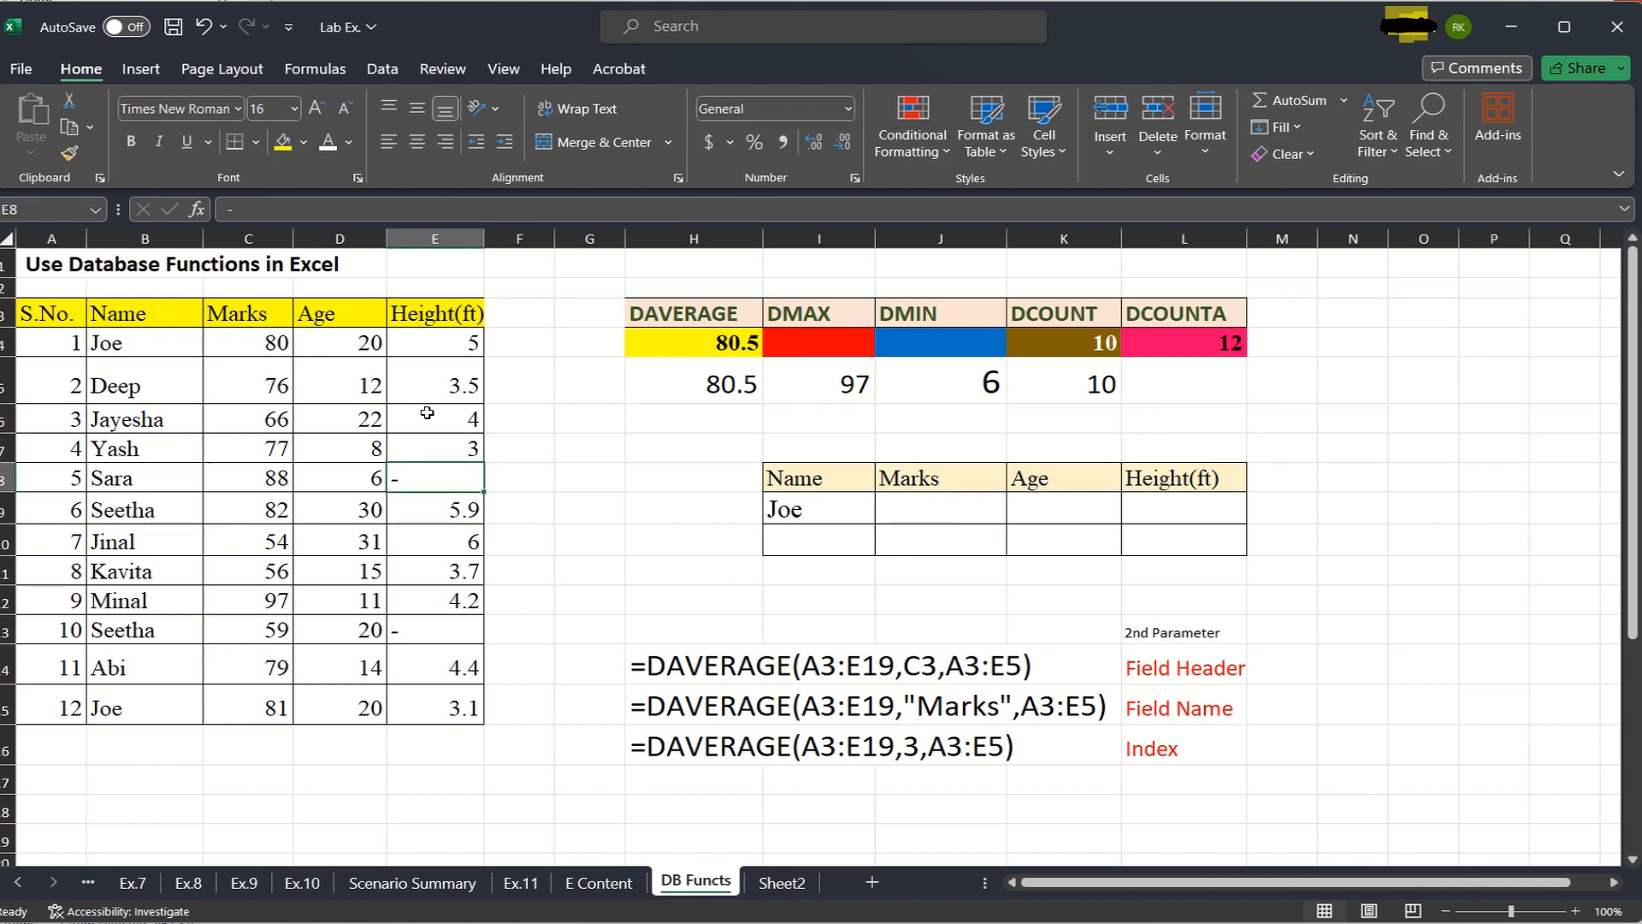
pyautogui.click(460, 636)
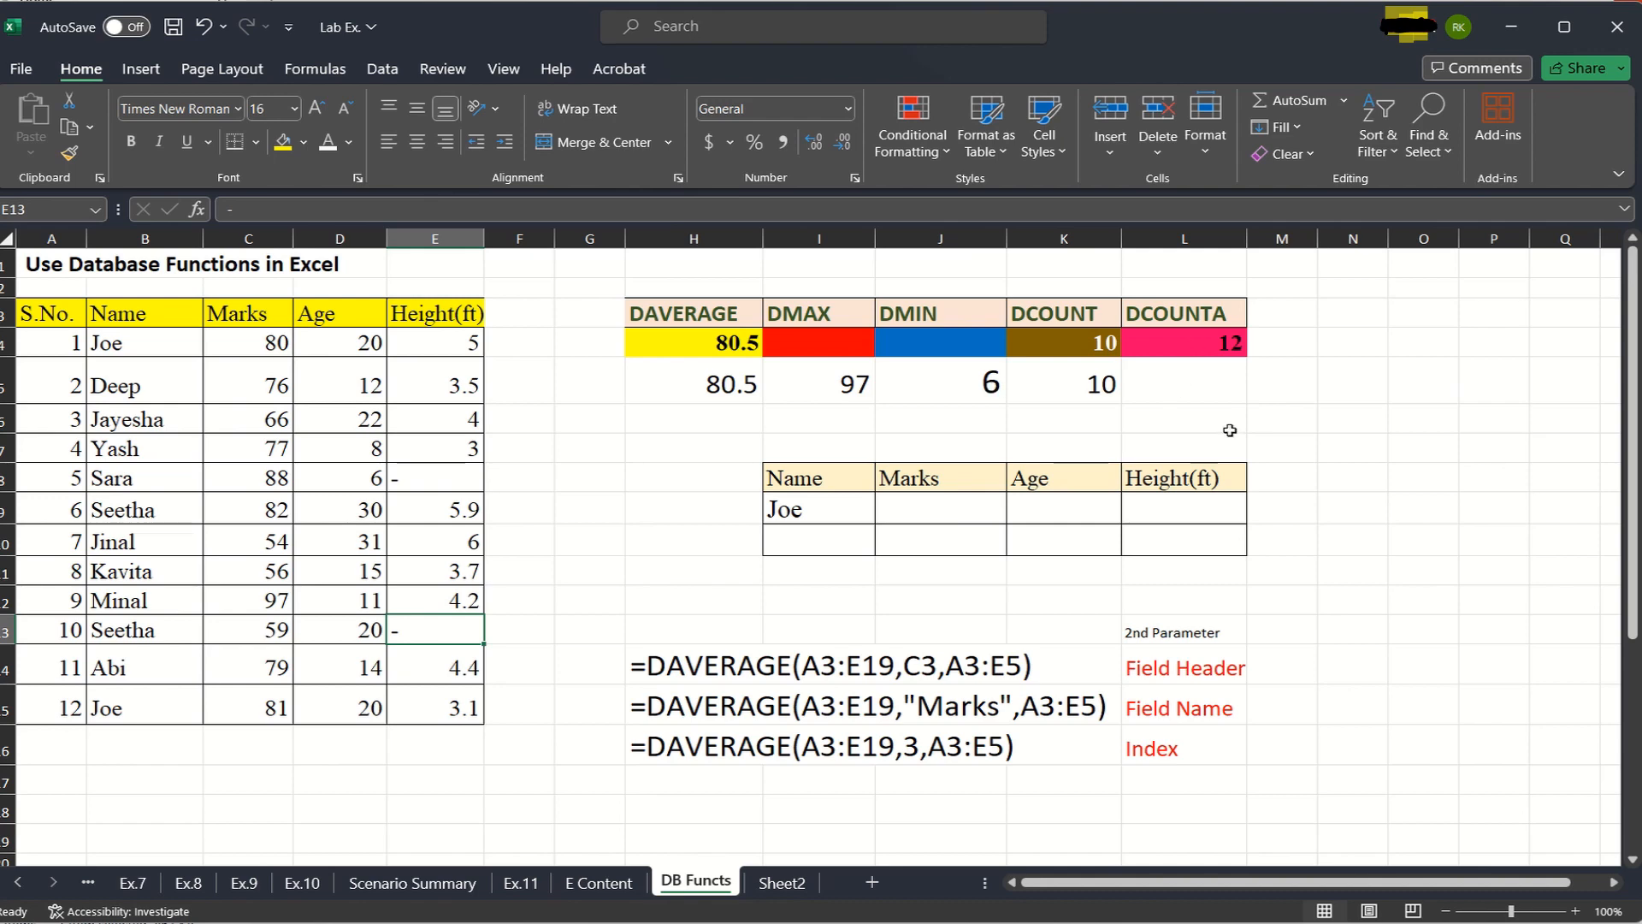
pyautogui.click(1208, 383)
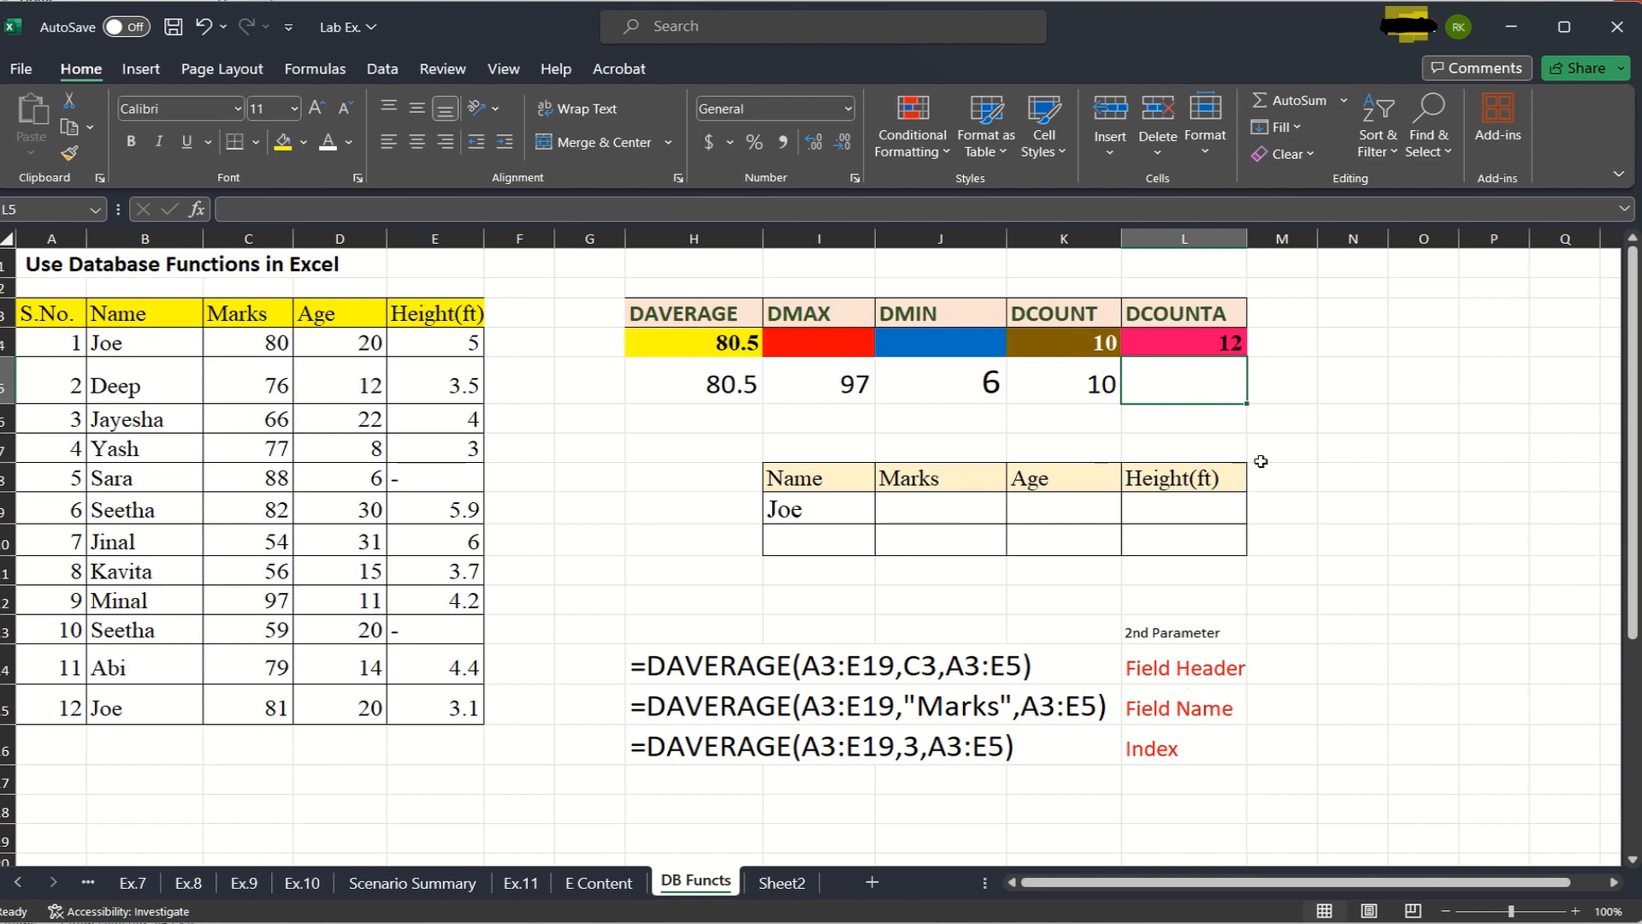
# - Start a DCOUNTA formula in L6 with the student table A3:E15 as database
pyautogui.click(1291, 438)
pyautogui.click(1184, 417)
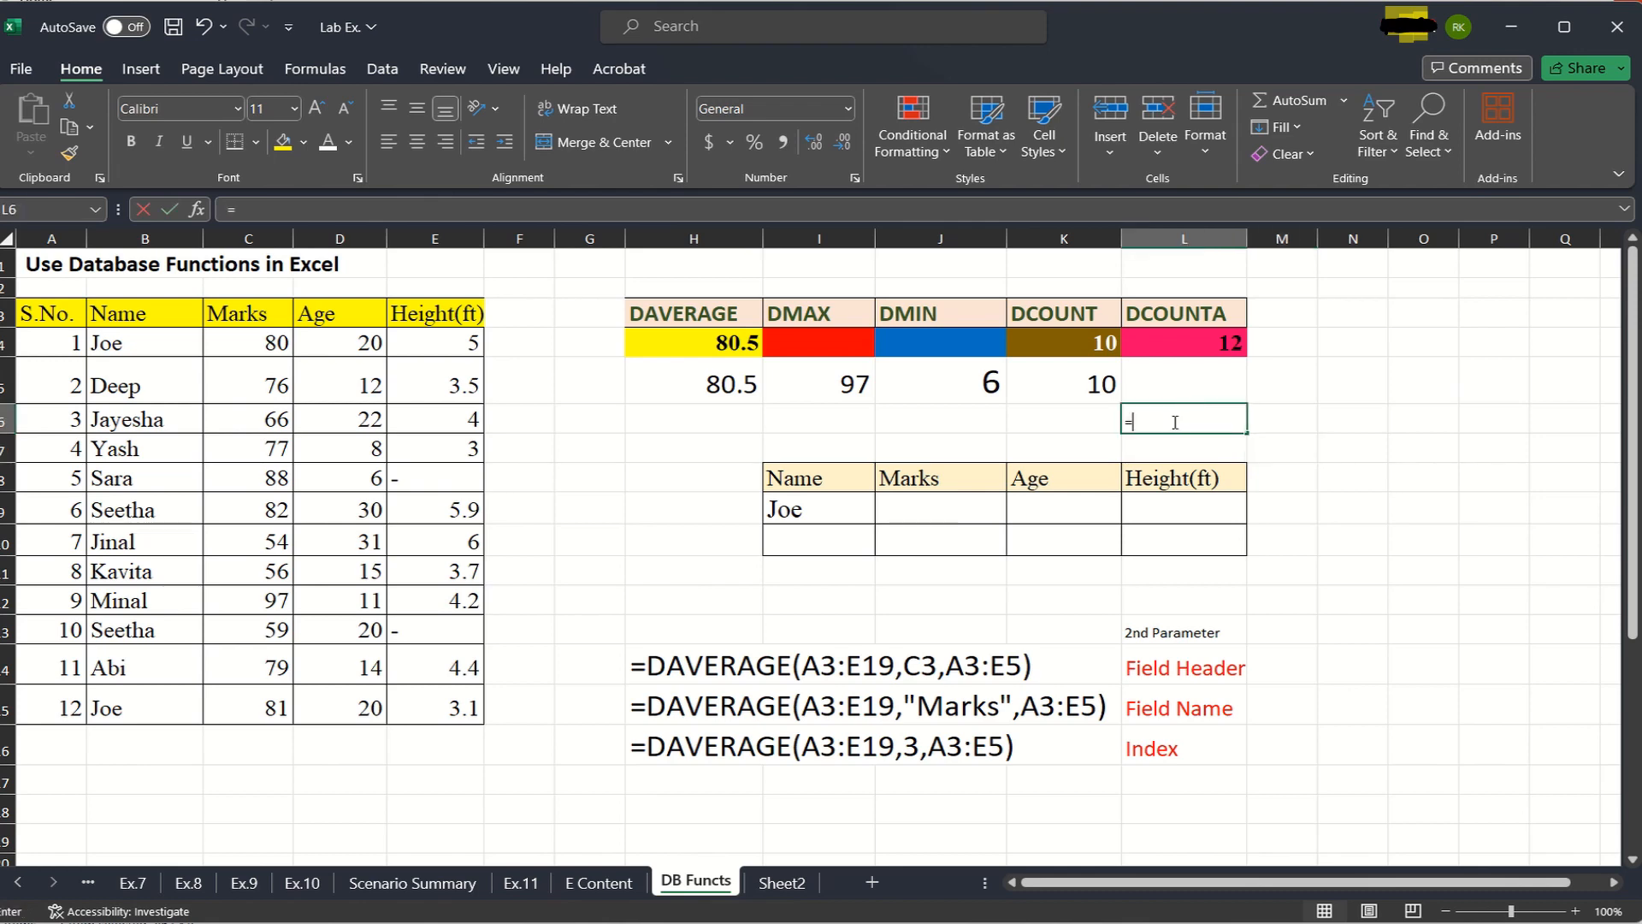
pyautogui.write('=dco')
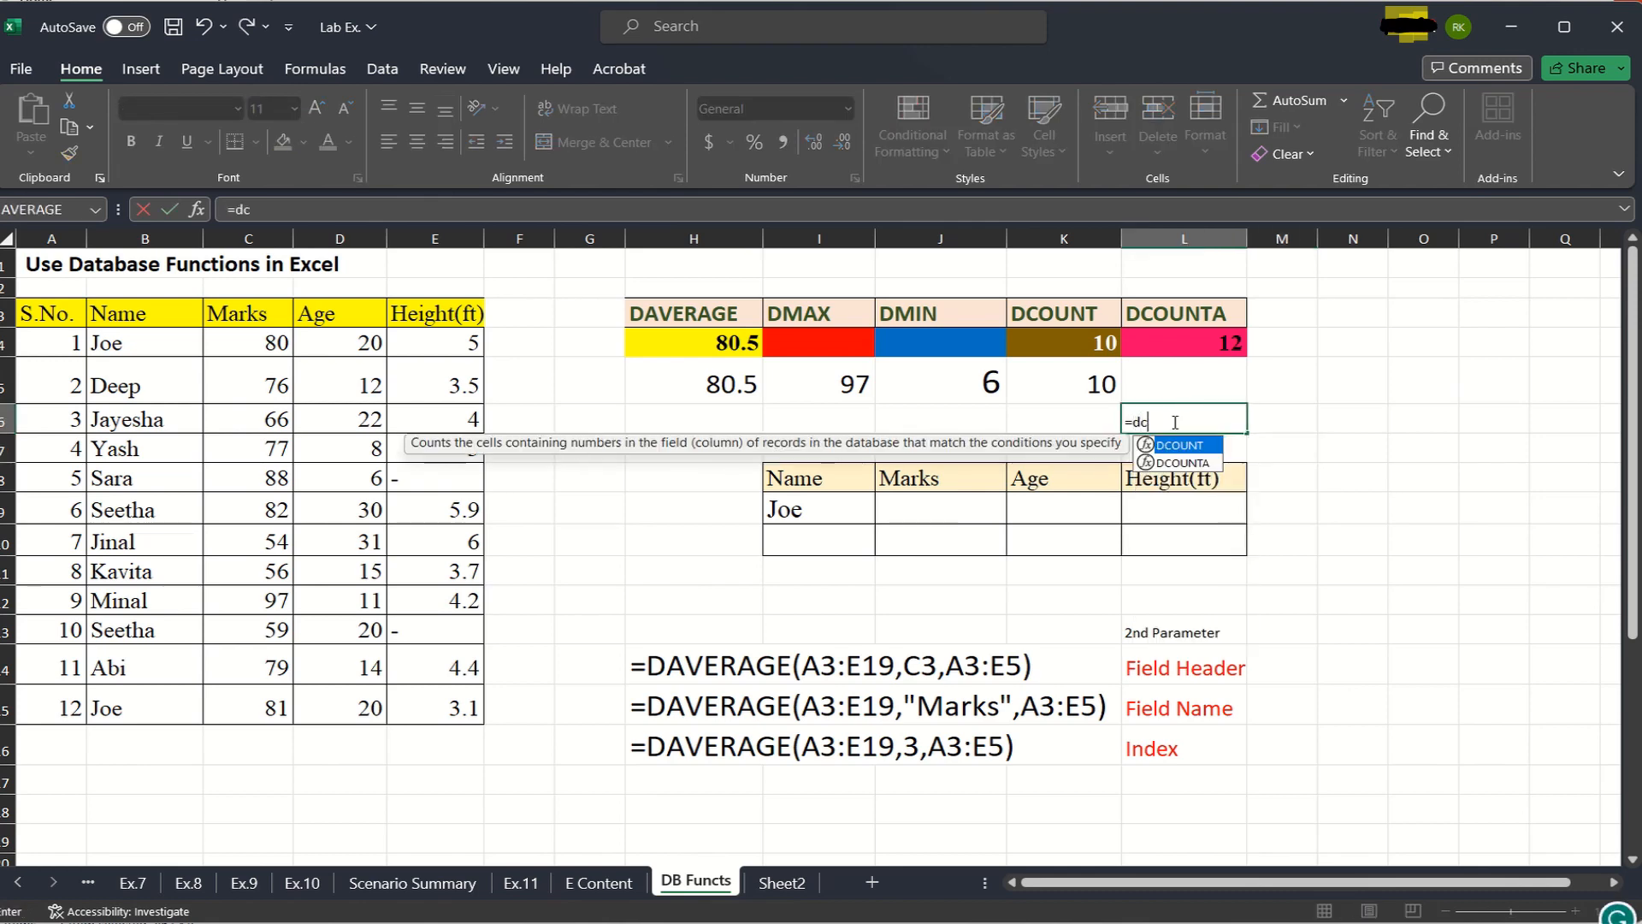
pyautogui.doubleClick(1197, 462)
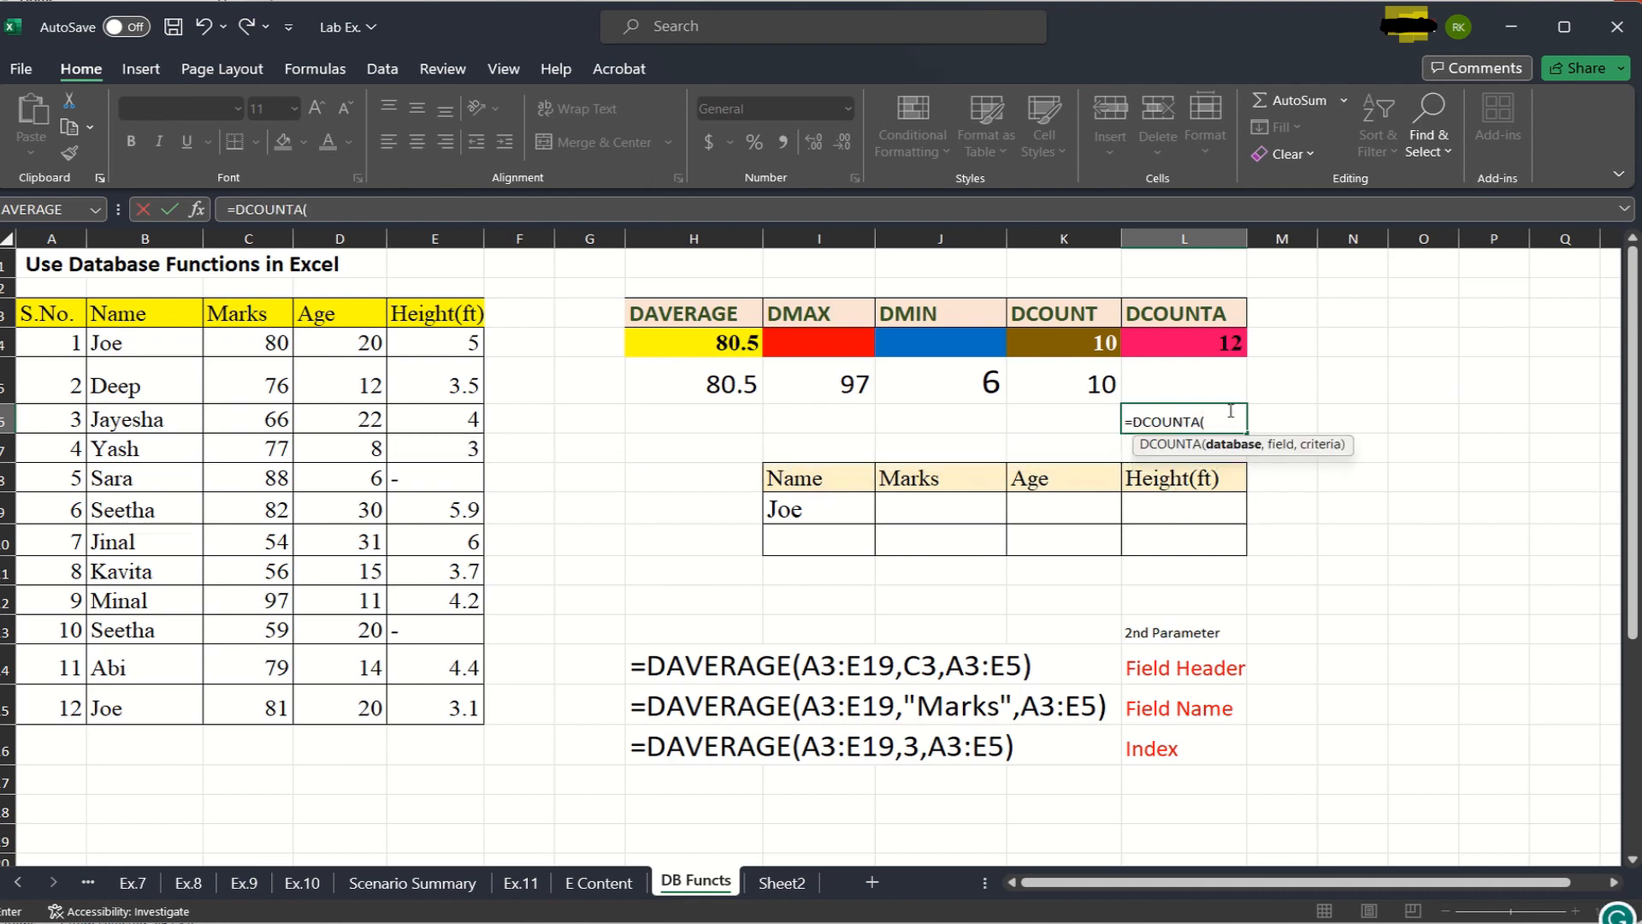
pyautogui.moveTo(31, 313); pyautogui.dragTo(434, 697)
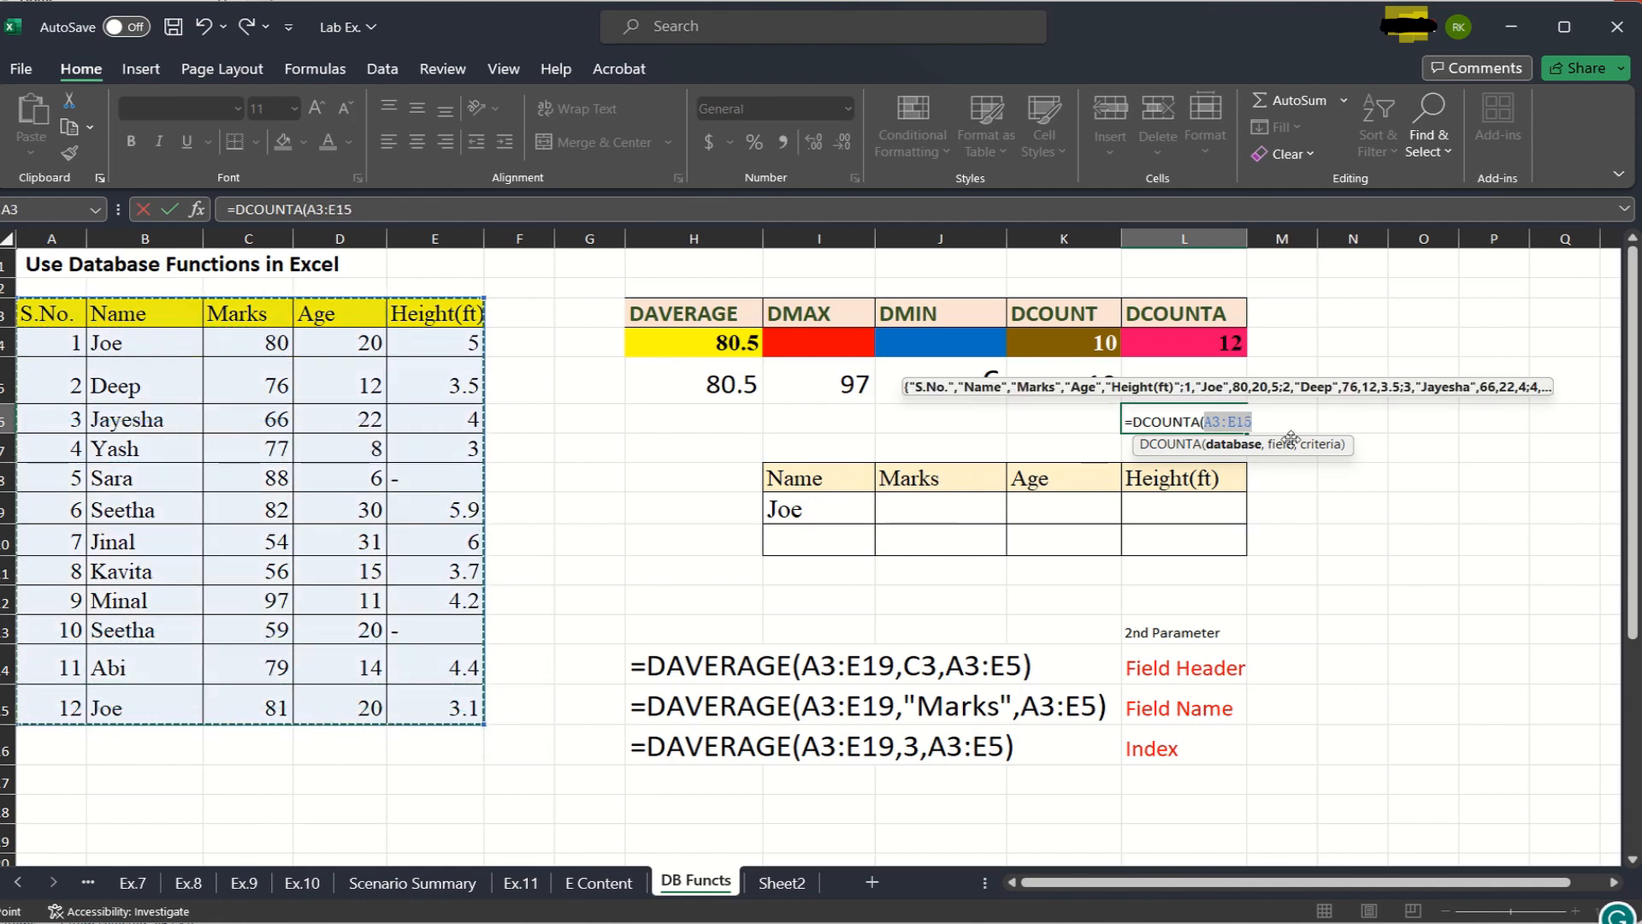
pyautogui.write(',')
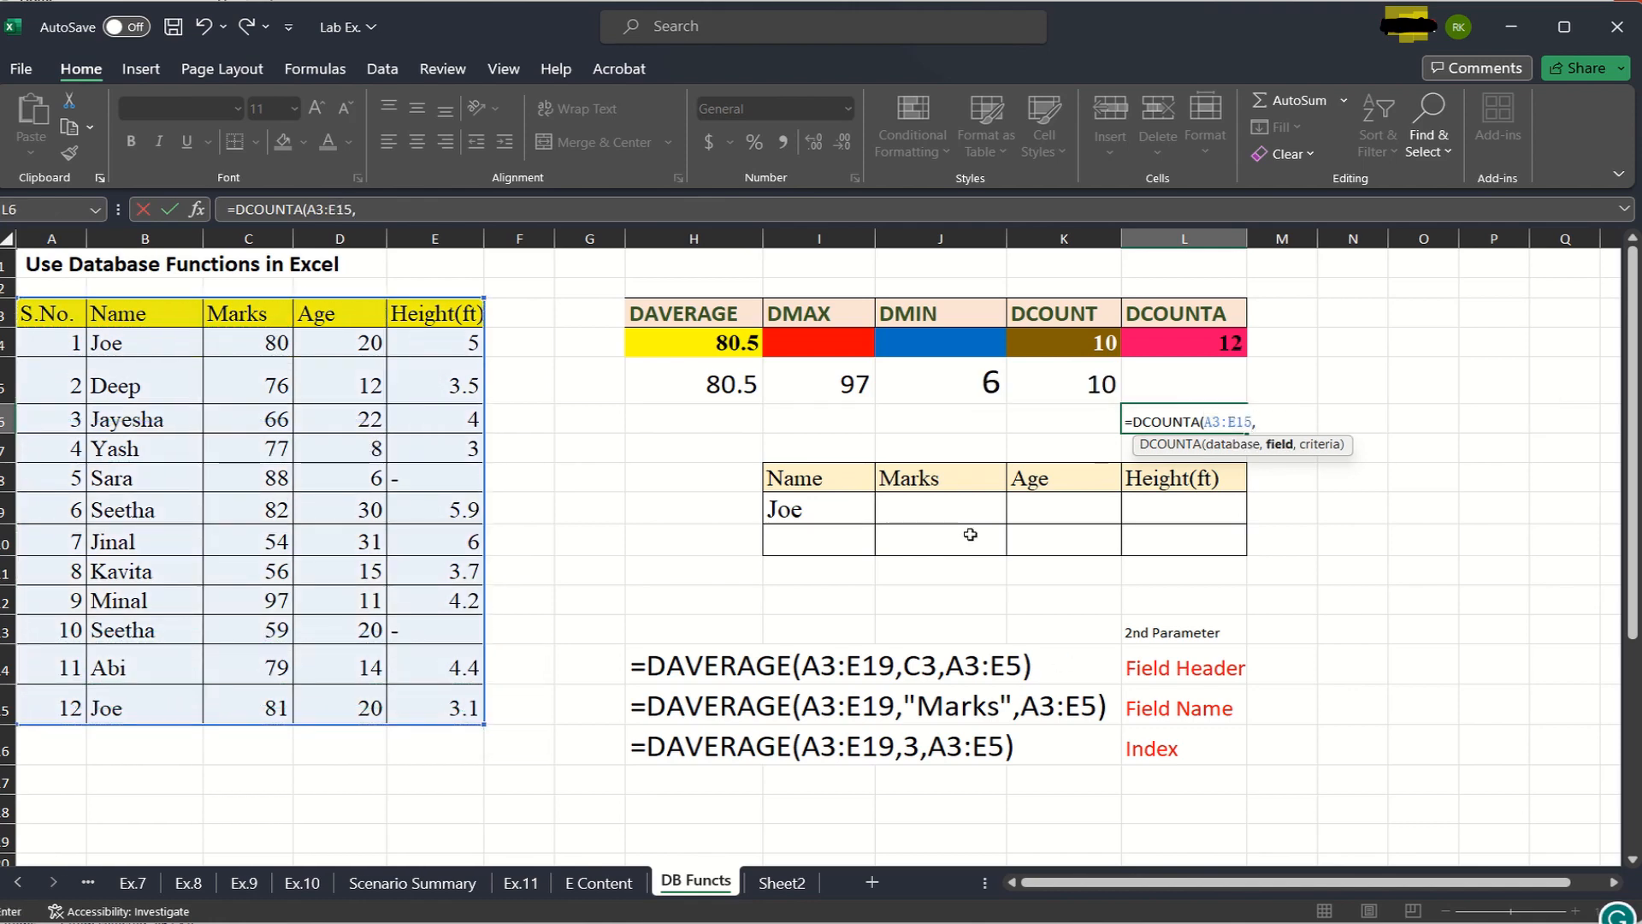
# - Complete the DCOUNTA formula in L6 with the Height(ft) header E3 as field and E3:E15 as criteria
pyautogui.click(436, 314)
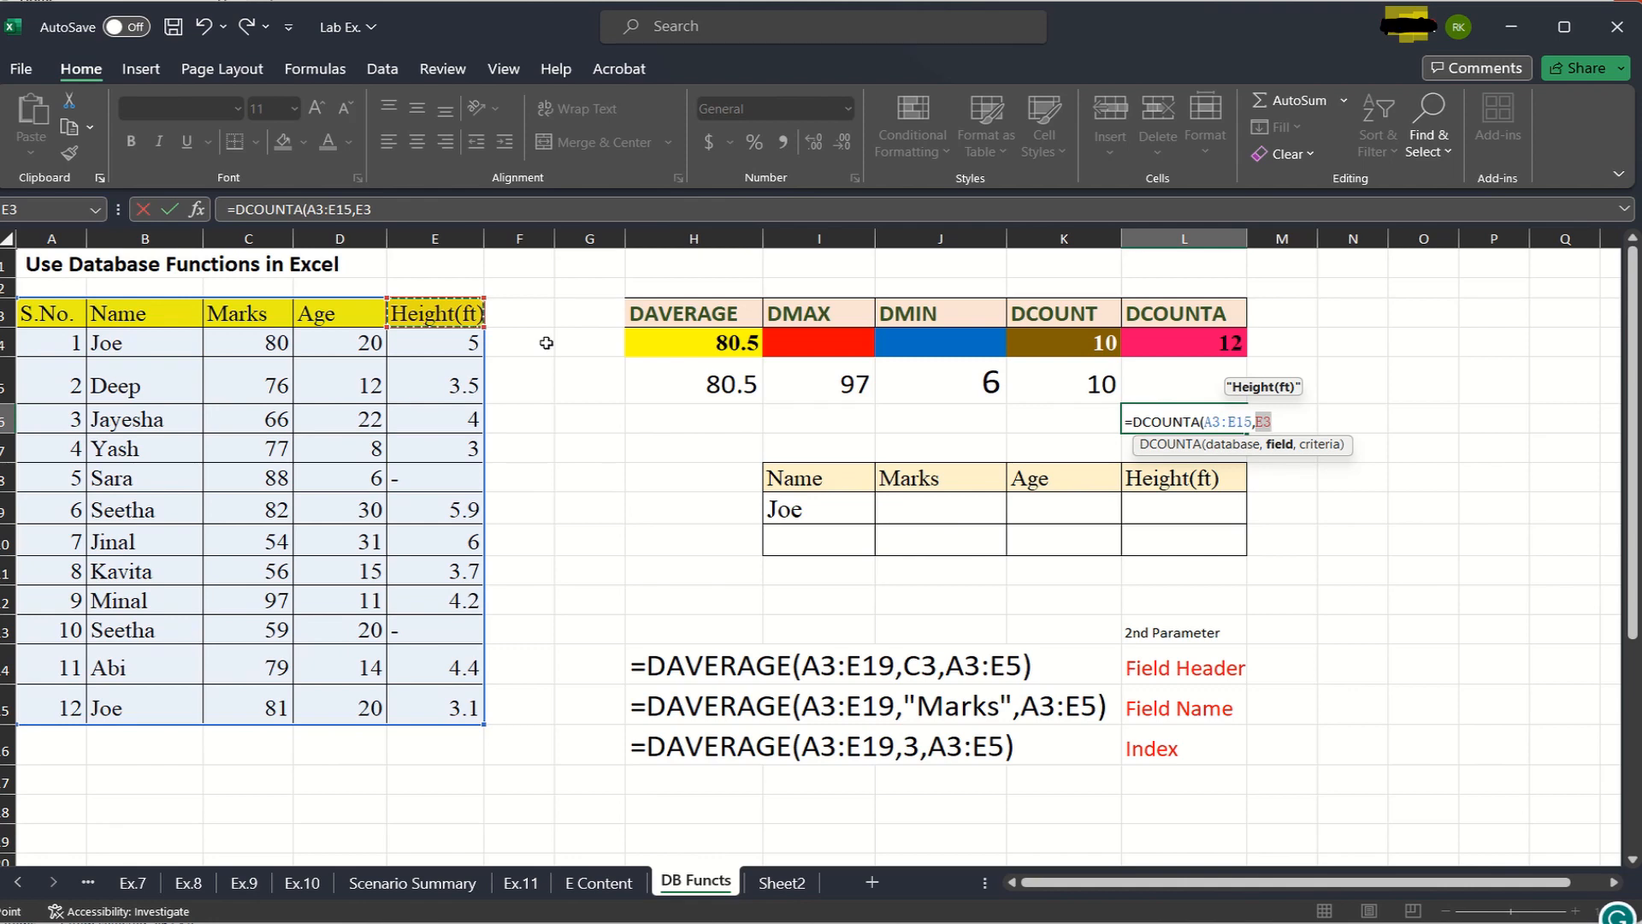
pyautogui.write(',')
pyautogui.moveTo(430, 315); pyautogui.dragTo(448, 706)
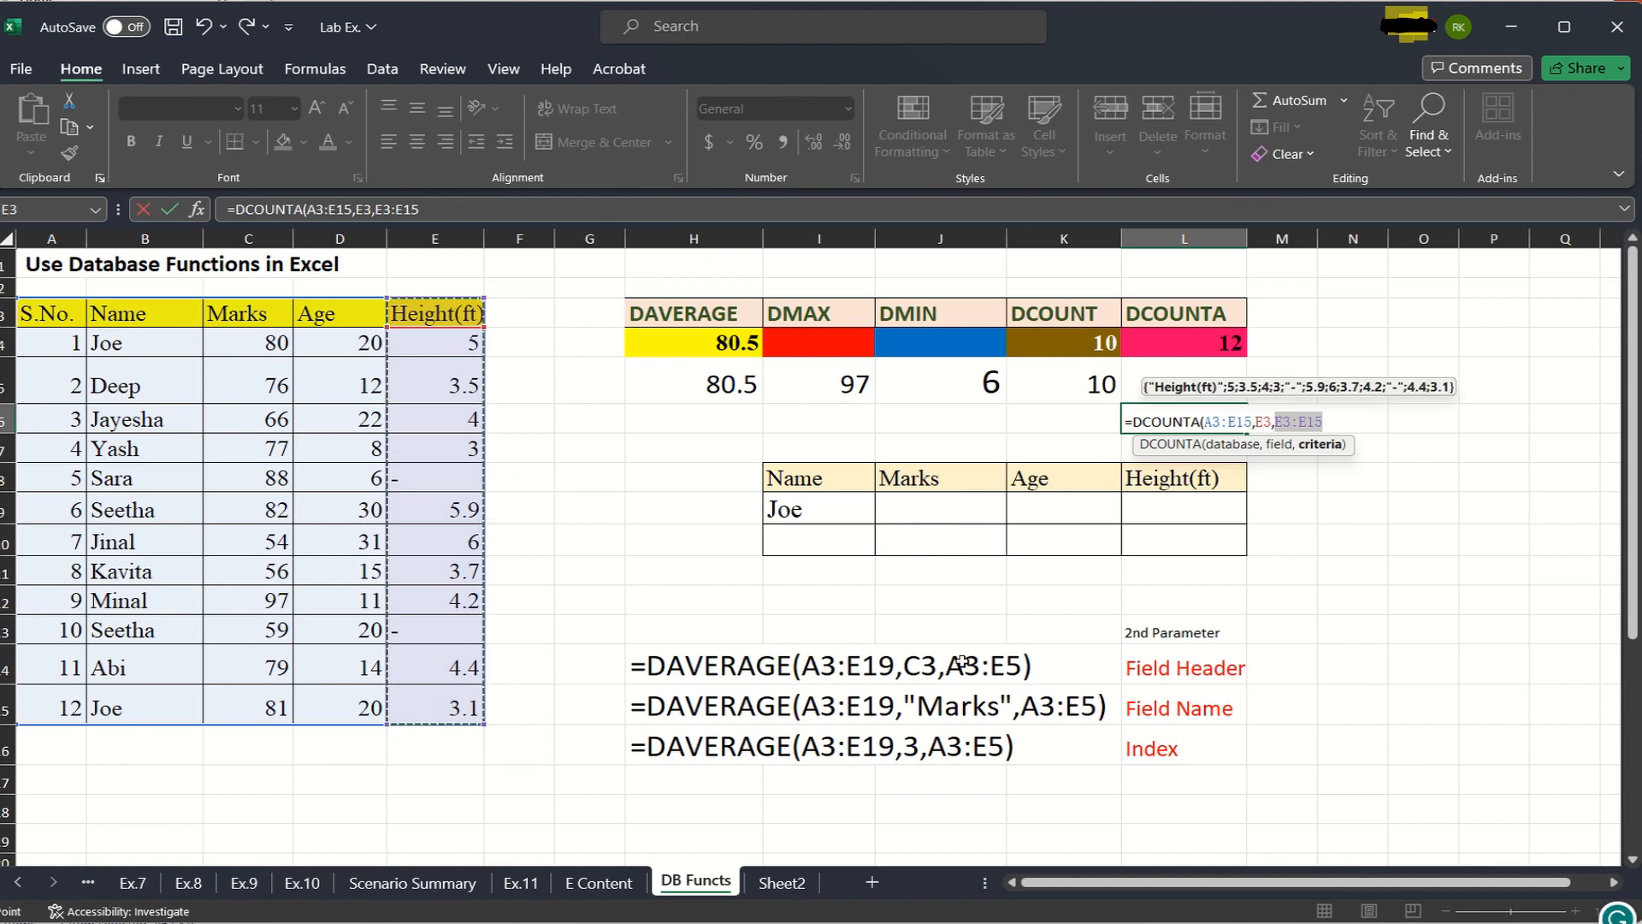
pyautogui.write(')')
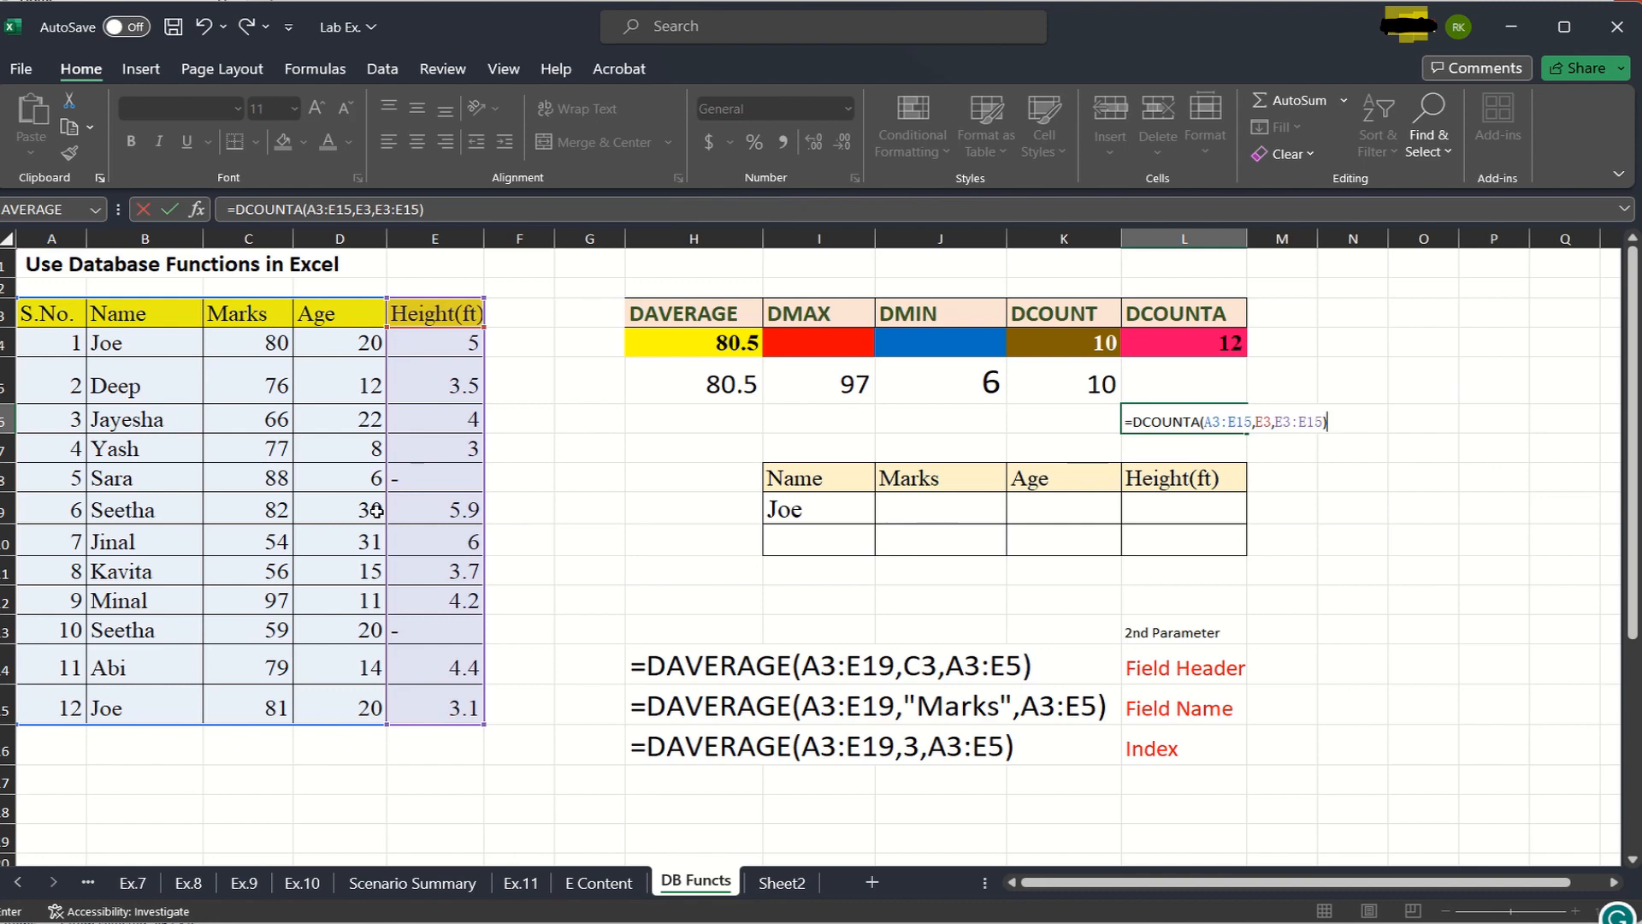
pyautogui.press('Return')
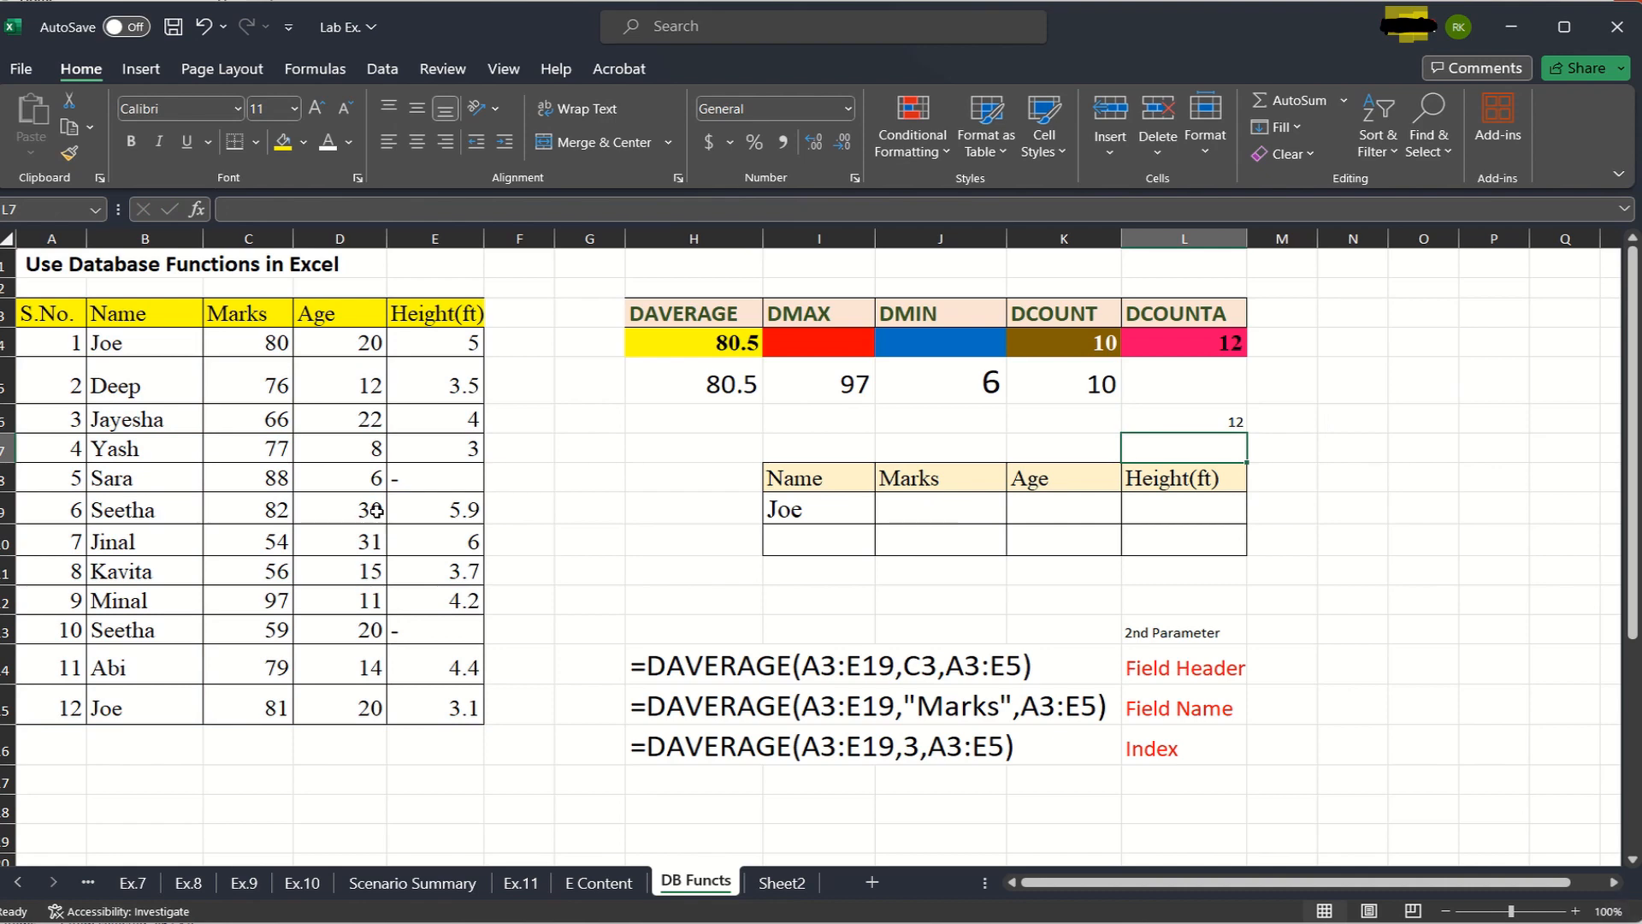
# - Enlarge the font of the DCOUNTA result in L6 to roughly match the other function results in row 5
pyautogui.click(1197, 415)
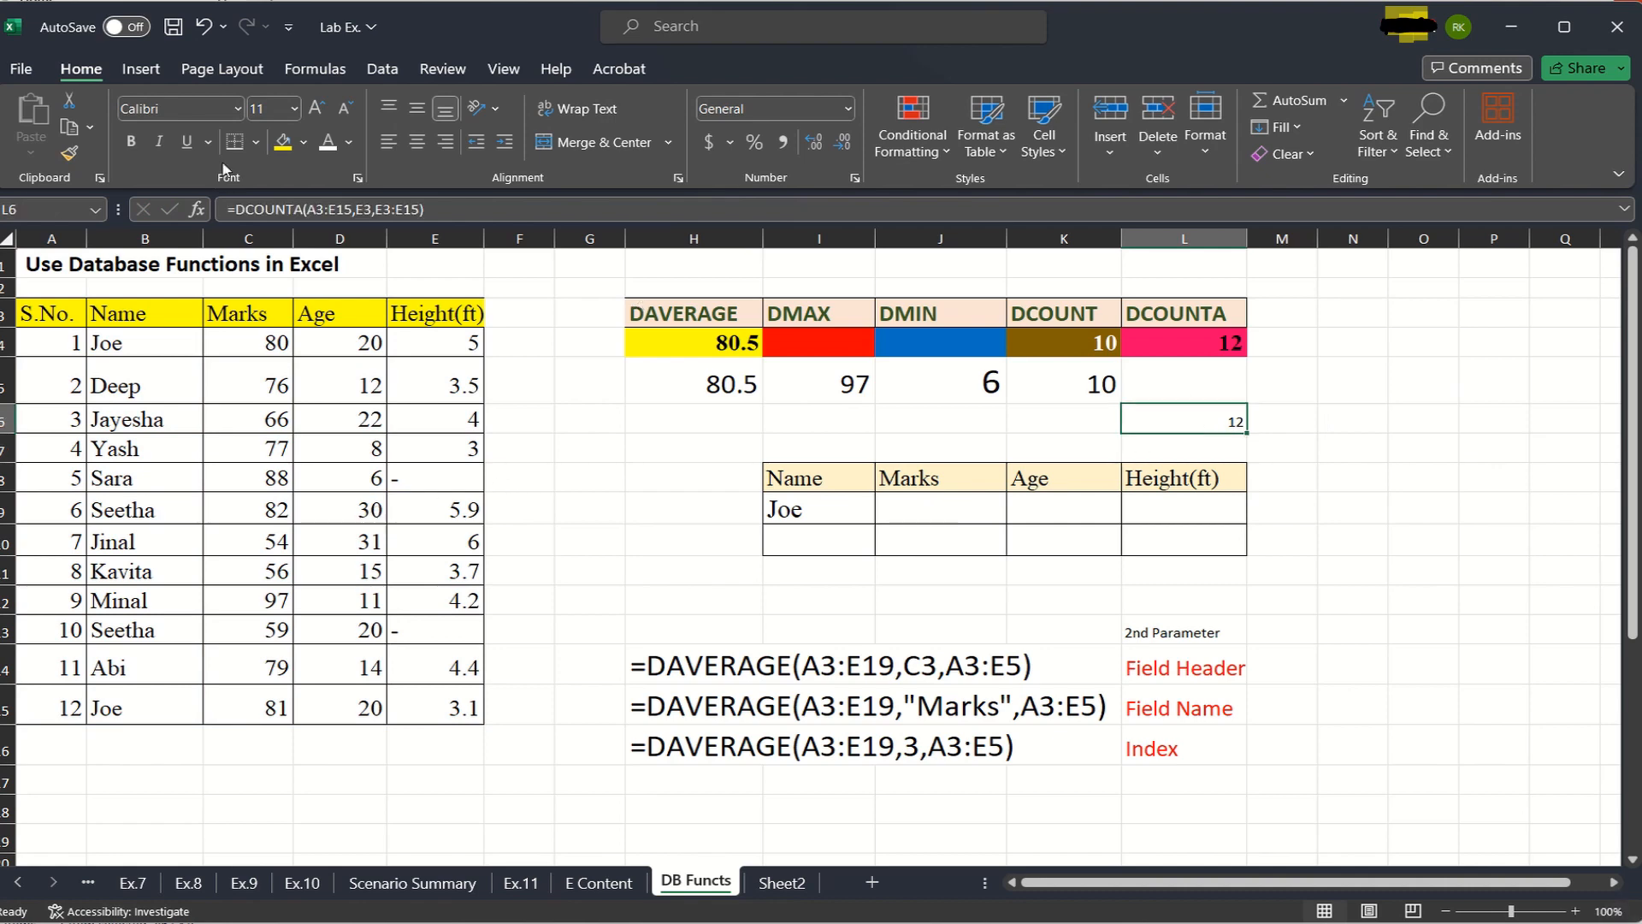
pyautogui.click(294, 108)
pyautogui.click(265, 362)
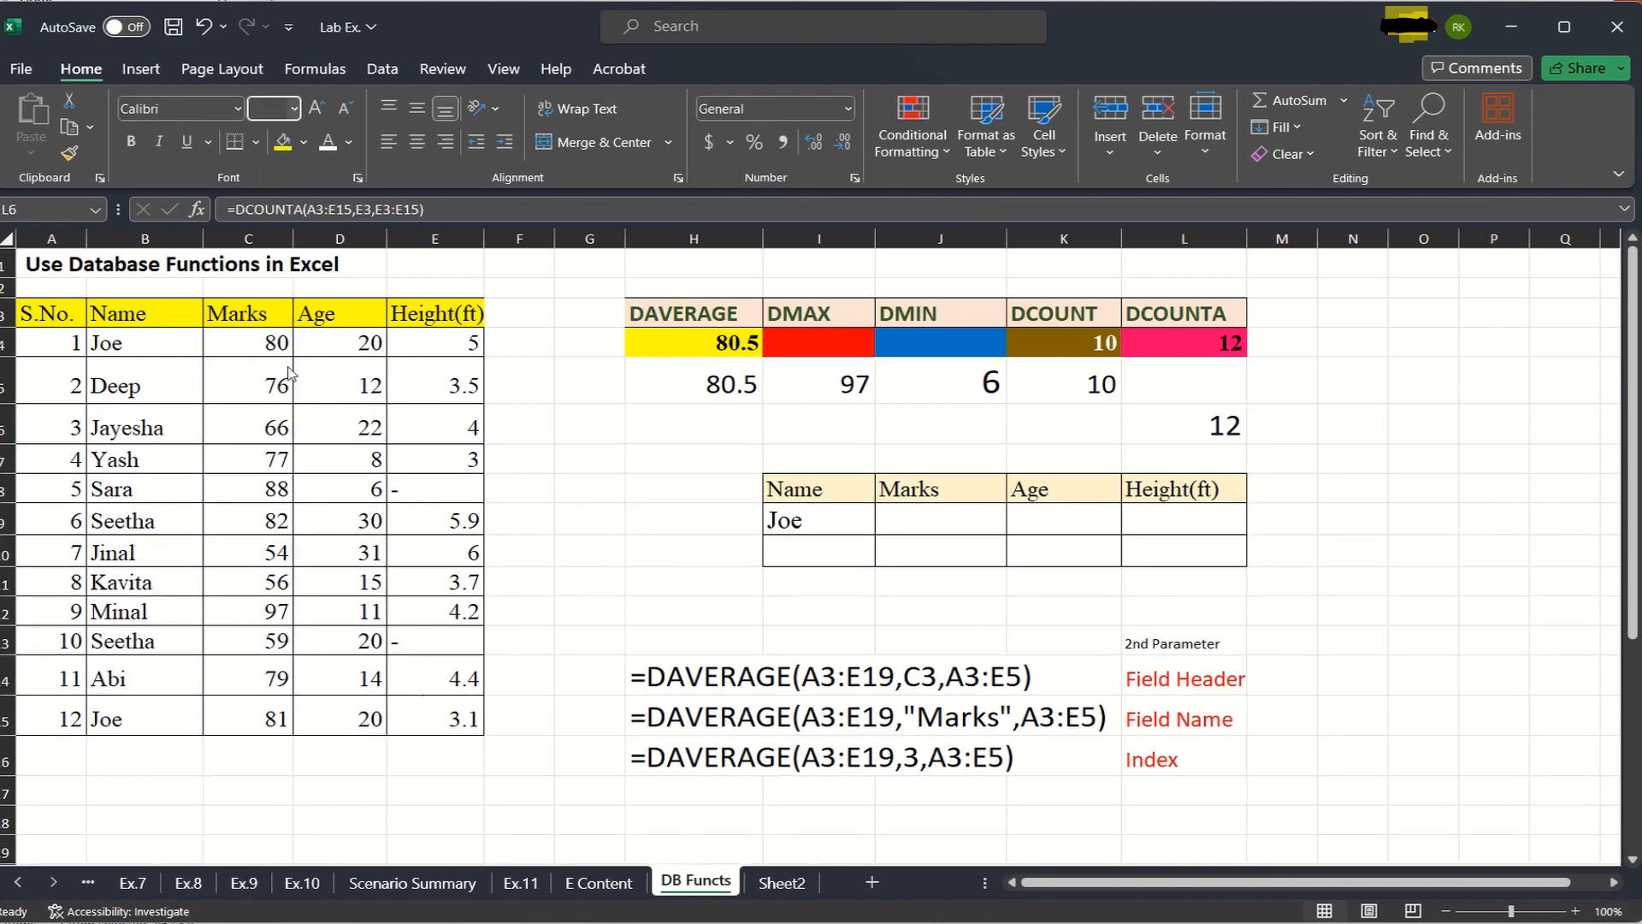
pyautogui.click(1378, 533)
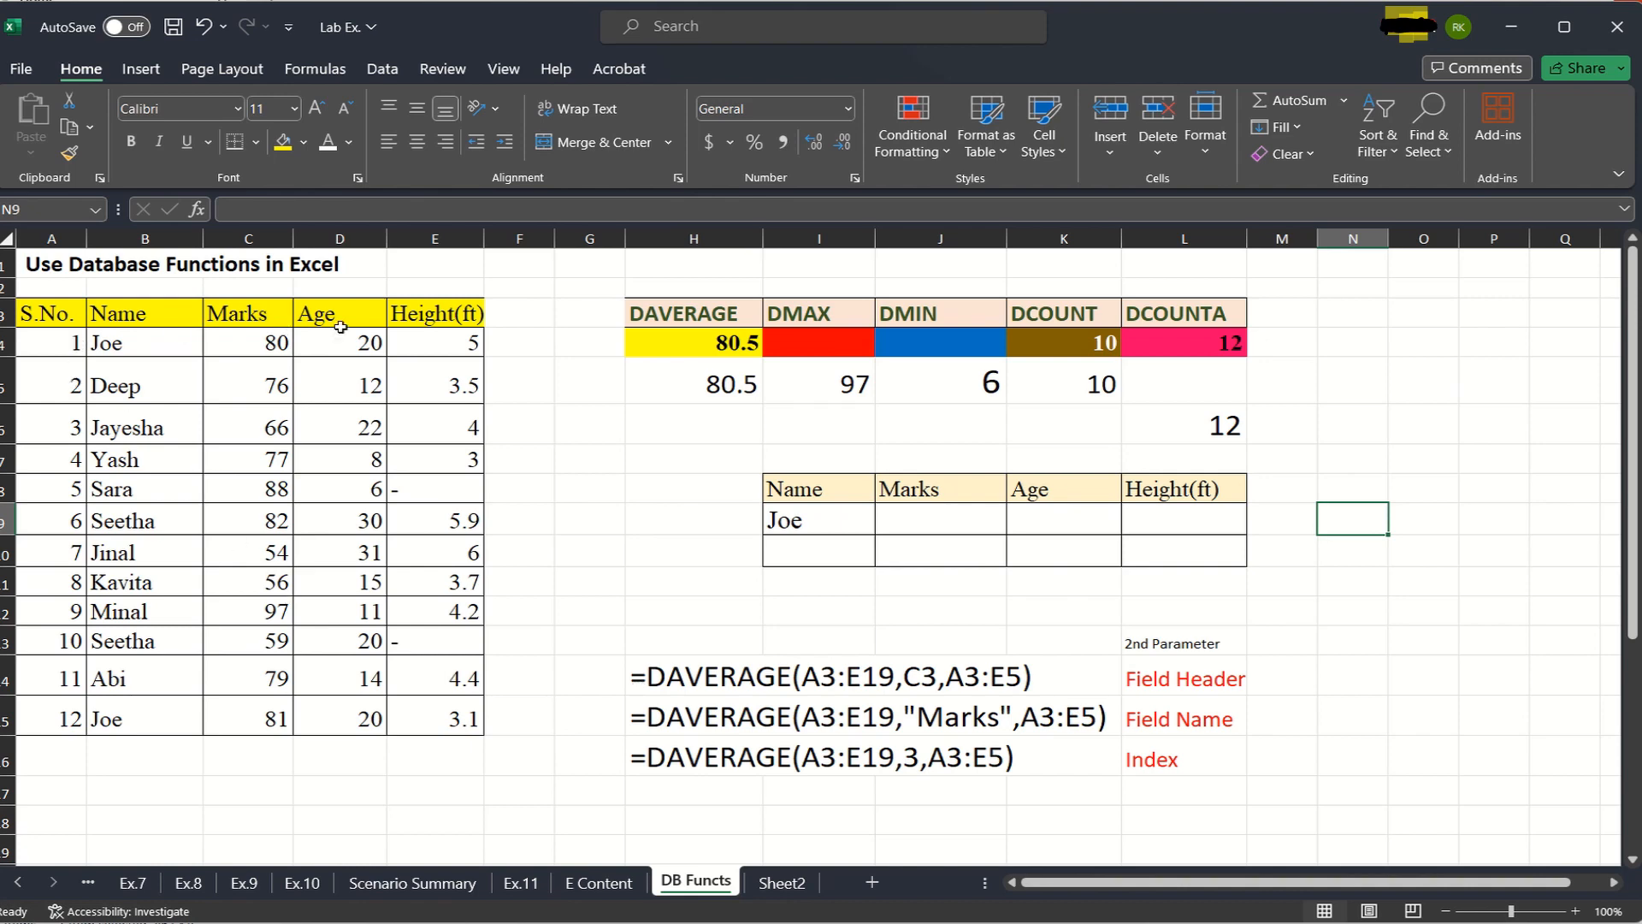